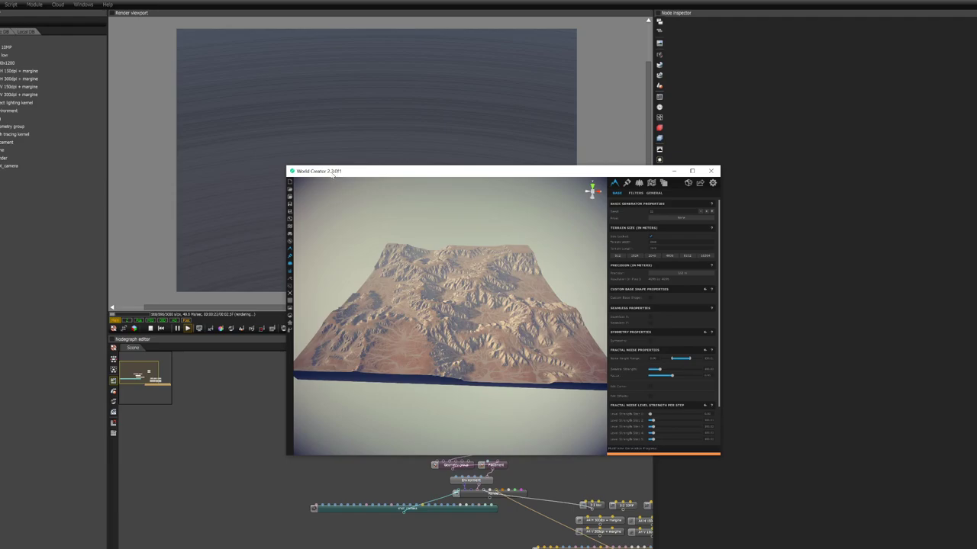
Check the terrain's texture layers in World Creator, return to the base settings and export the terrain for Bridge
{"action": "mouse_move", "coordinate": [460, 320]}
{"action": "right_mouse_down"}
{"action": "mouse_move", "coordinate": [455, 342]}
{"action": "mouse_move", "coordinate": [462, 319]}
{"action": "mouse_move", "coordinate": [454, 333]}
{"action": "right_mouse_up"}
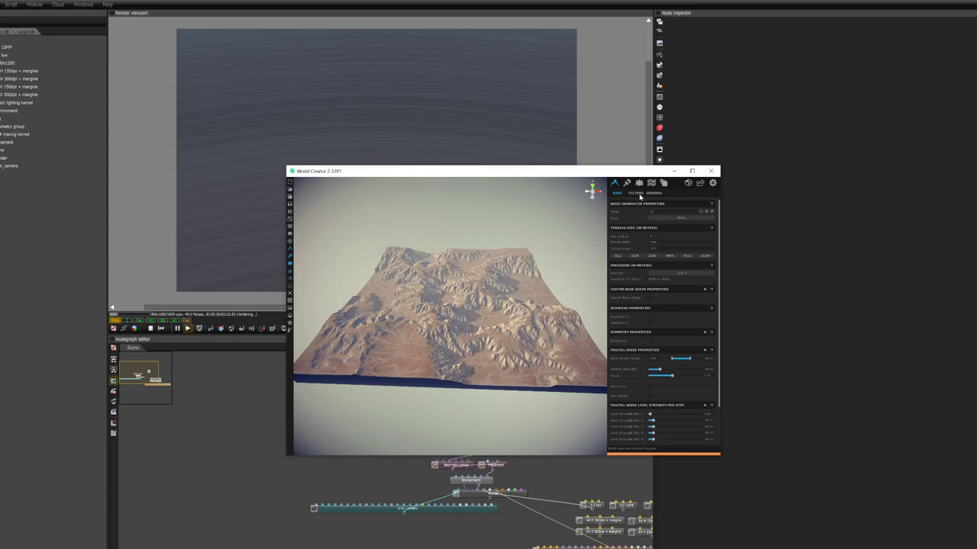
{"action": "left_click", "coordinate": [627, 183]}
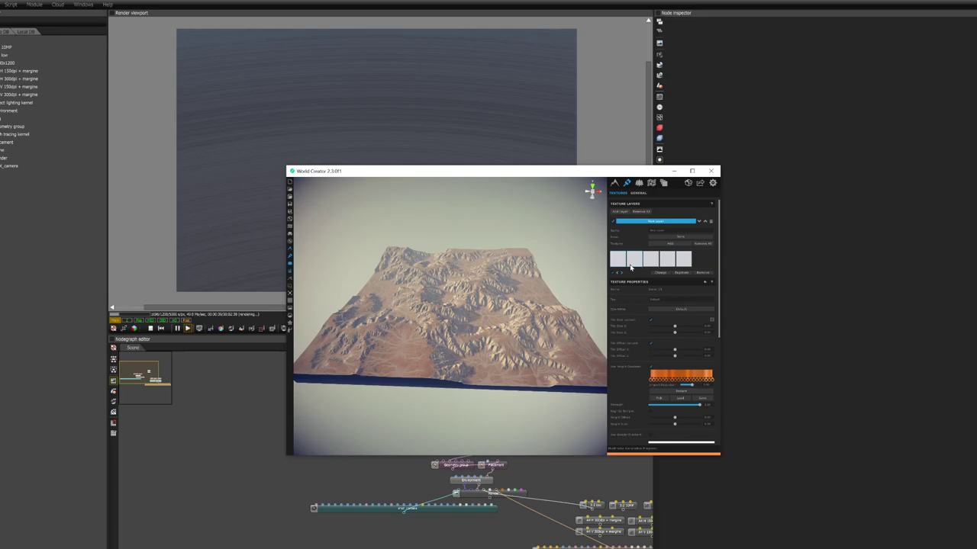
{"action": "left_click", "coordinate": [616, 183]}
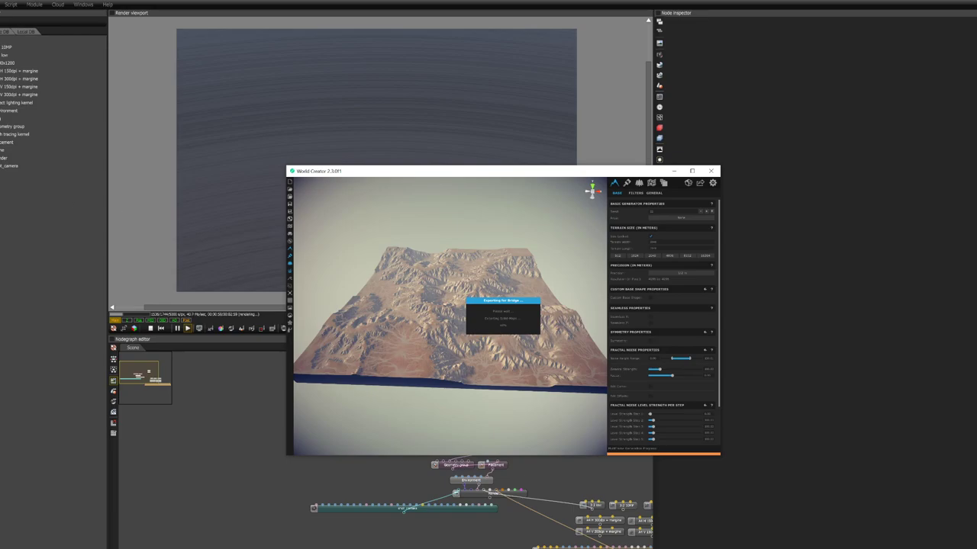
Switch to File Explorer, open the TalusErodedArid01 folder inside the Bridge folder and move the window clear of World Creator
{"action": "mouse_move", "coordinate": [3, 244]}
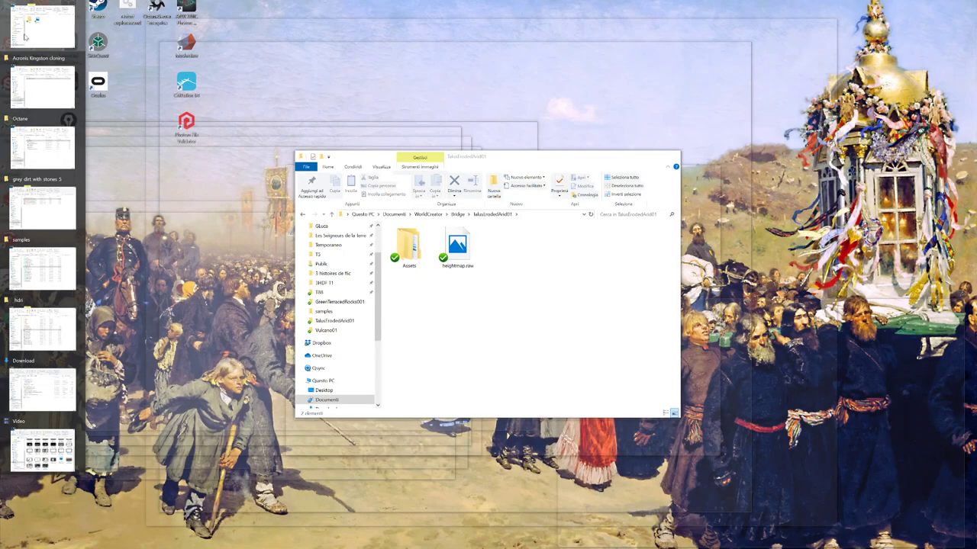
{"action": "left_click", "coordinate": [42, 389]}
{"action": "left_click", "coordinate": [456, 214]}
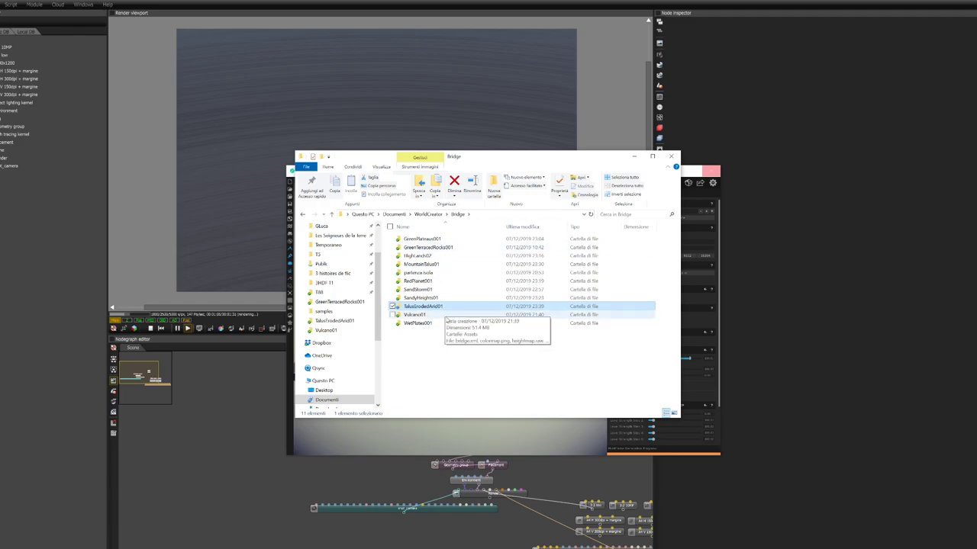
{"action": "left_click", "coordinate": [447, 379]}
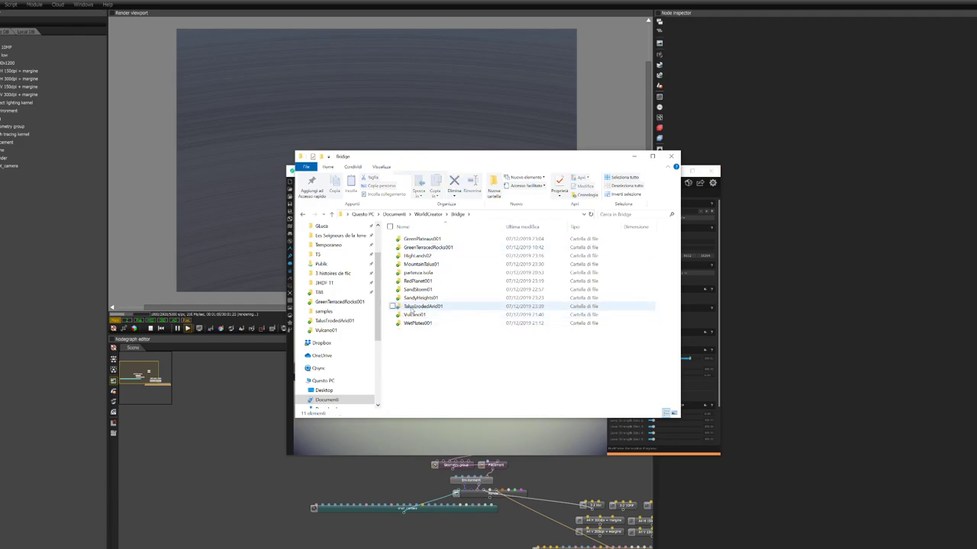
{"action": "mouse_move", "coordinate": [421, 310]}
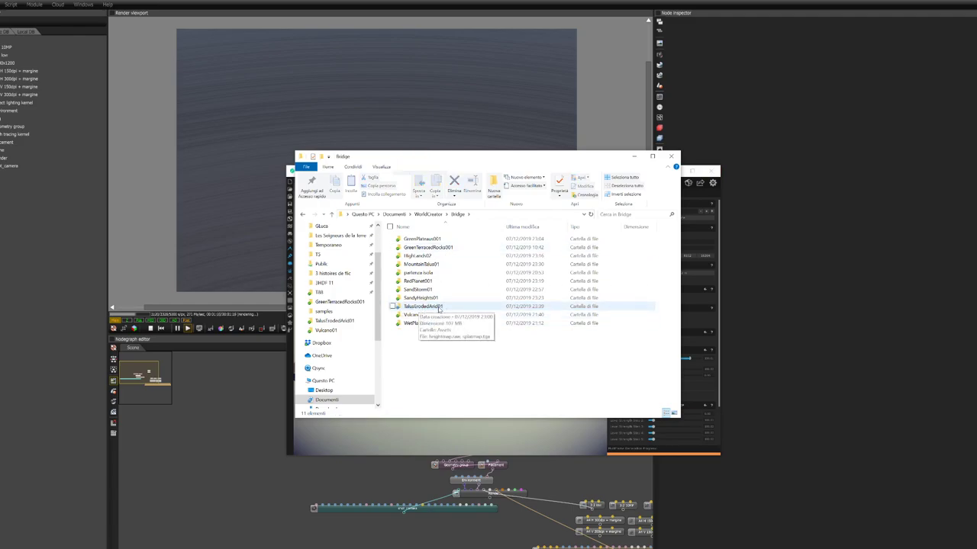
{"action": "double_click", "coordinate": [438, 308]}
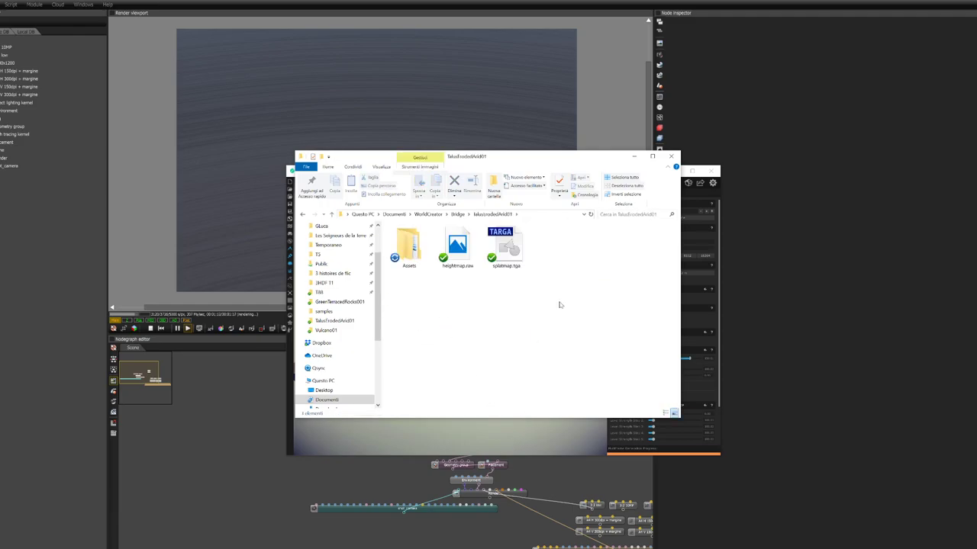
{"action": "left_click_drag", "start_coordinate": [580, 158], "coordinate": [328, 203]}
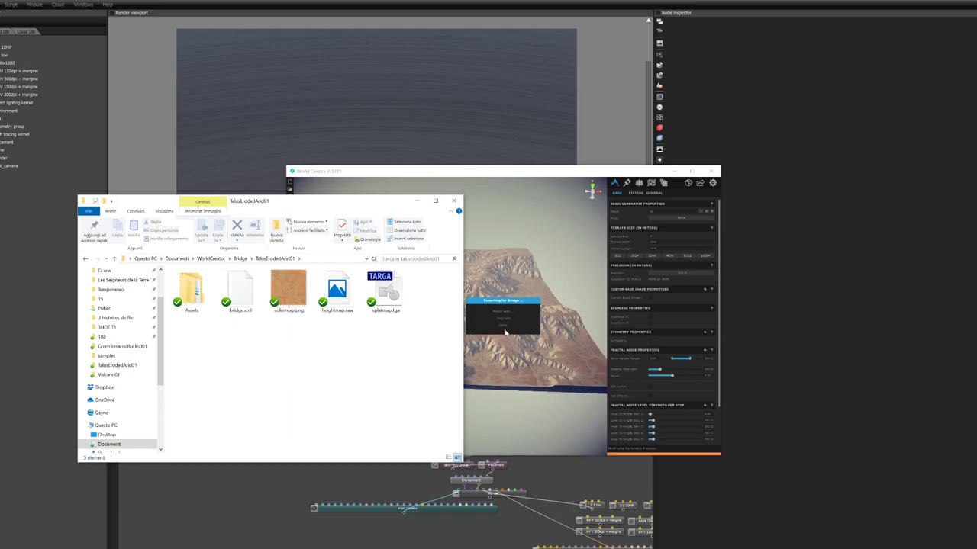
Check the exported terrain files and select bridge.xml
{"action": "left_click", "coordinate": [521, 168]}
{"action": "left_click", "coordinate": [229, 355]}
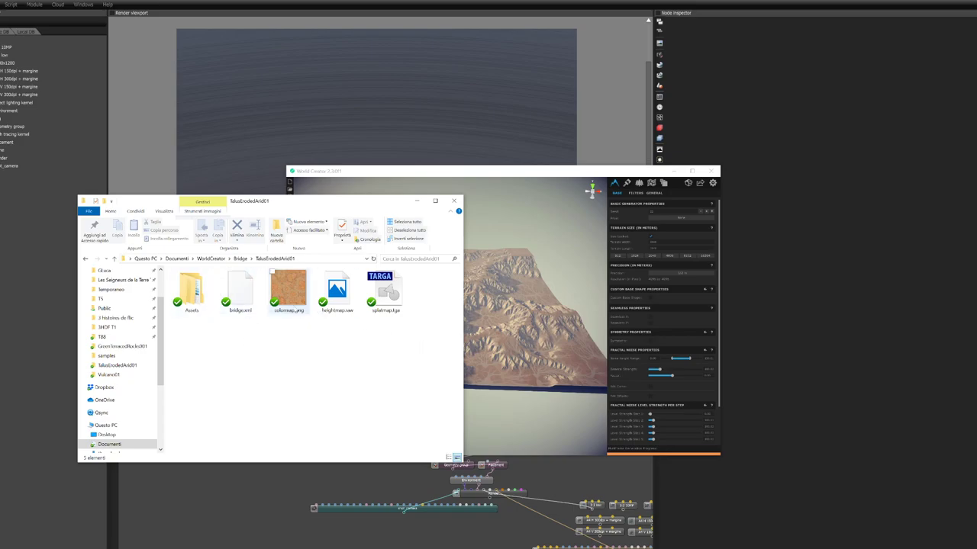
{"action": "left_click", "coordinate": [244, 312]}
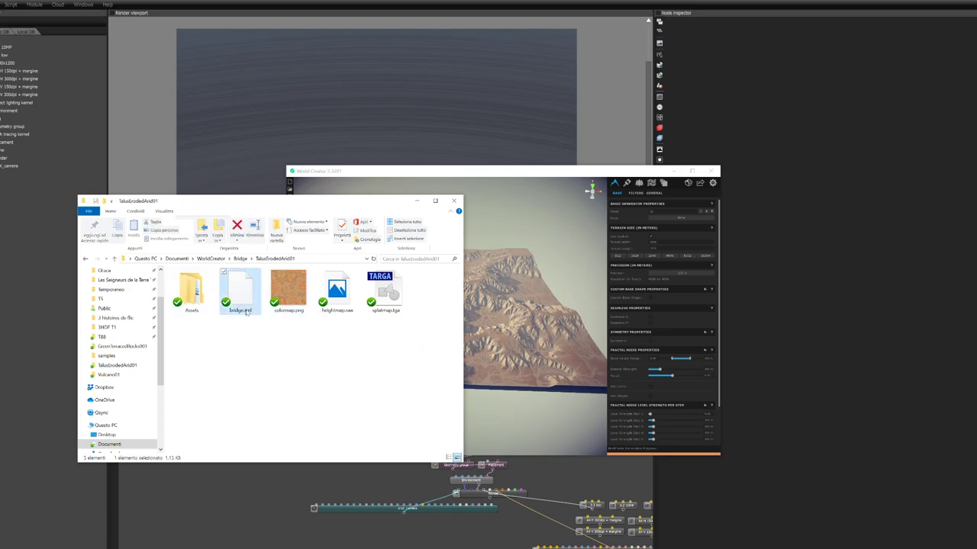
Switch to Octane and run the Import WorldCreator script on bridge.xml from the TalusErodedArid01 folder
{"action": "left_click", "coordinate": [101, 2]}
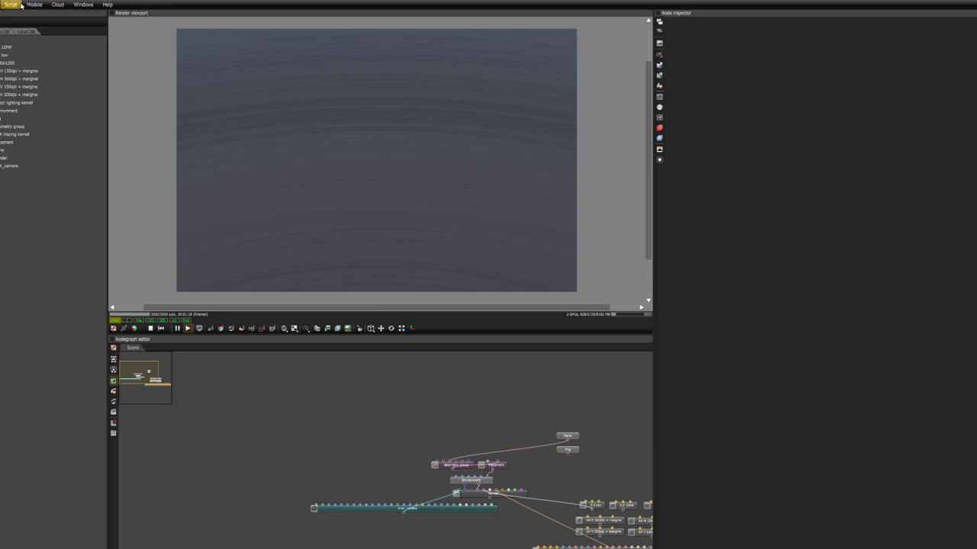
{"action": "left_click", "coordinate": [20, 5]}
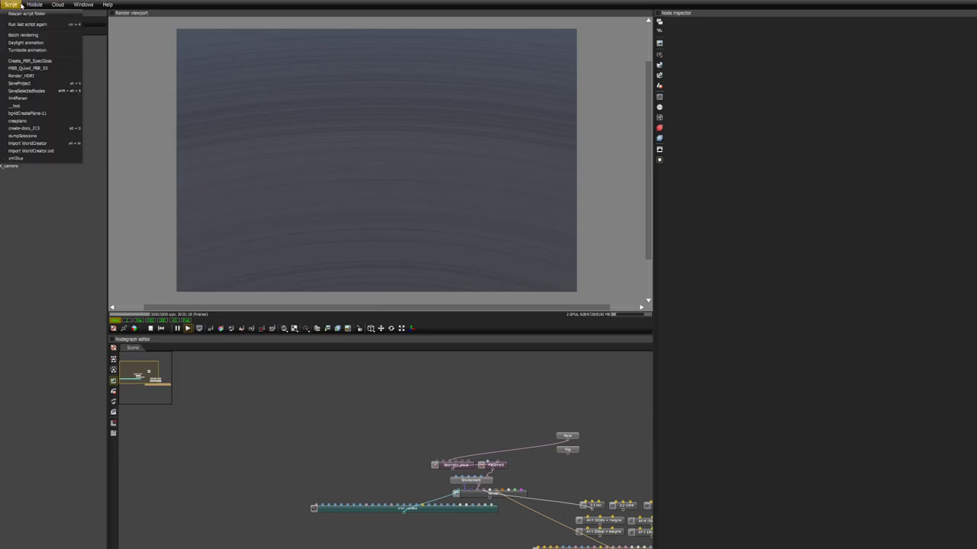
{"action": "left_click", "coordinate": [47, 145]}
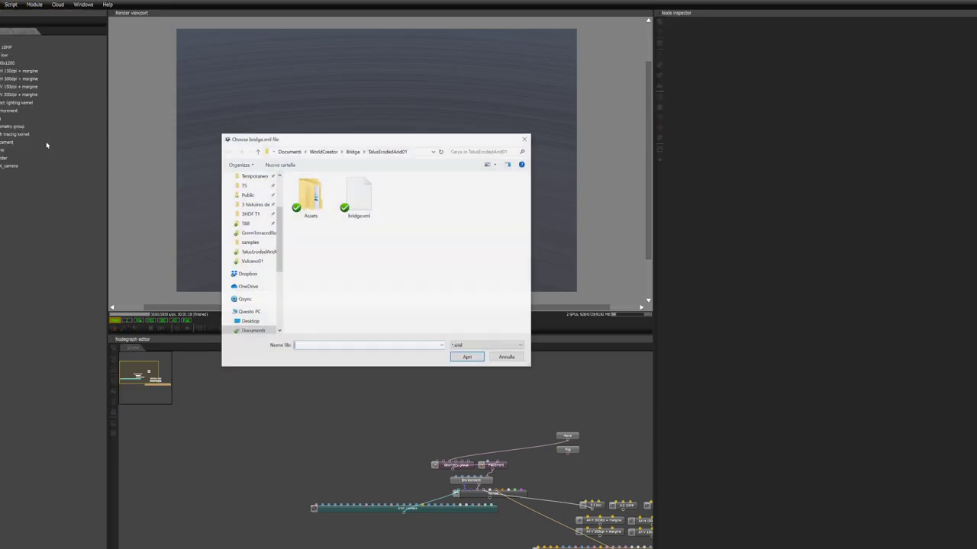
{"action": "left_click", "coordinate": [352, 202]}
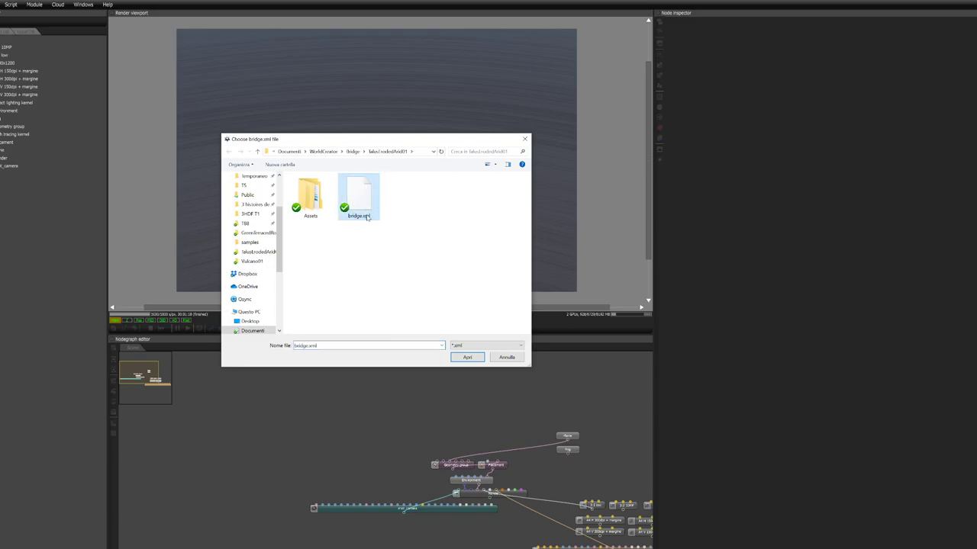
{"action": "left_click", "coordinate": [409, 151]}
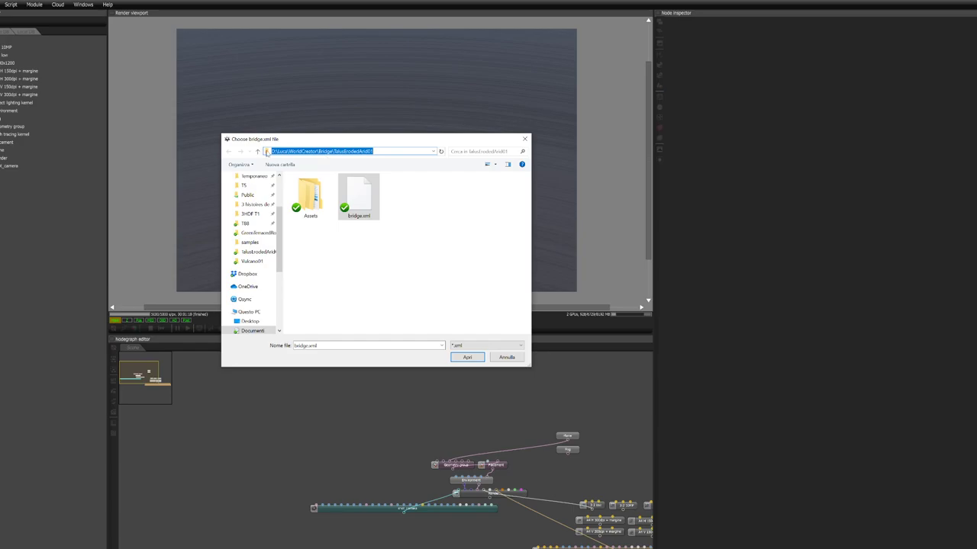
{"action": "left_click", "coordinate": [370, 206]}
{"action": "left_click", "coordinate": [479, 359]}
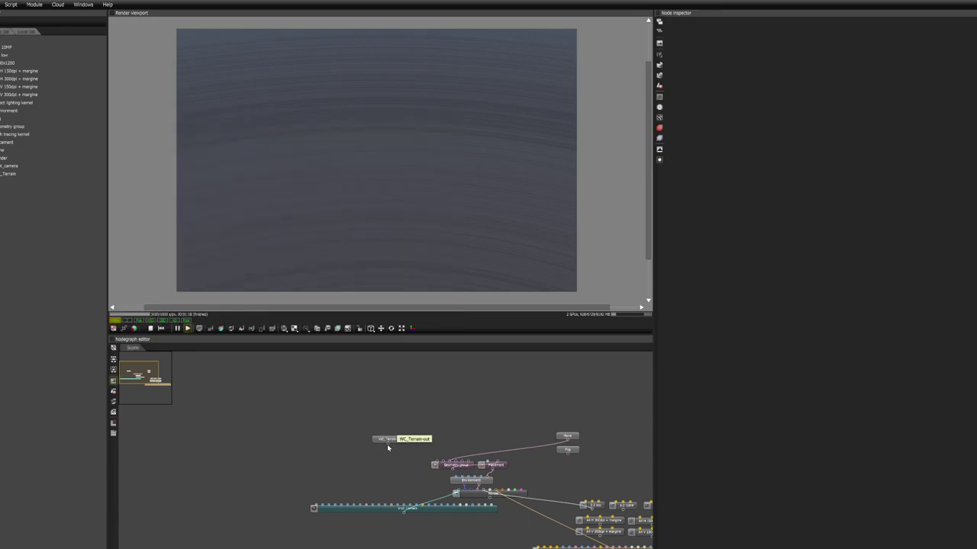
Connect the imported WC_Terrain node's output to the Geometry group in the scene
{"action": "left_click", "coordinate": [394, 440]}
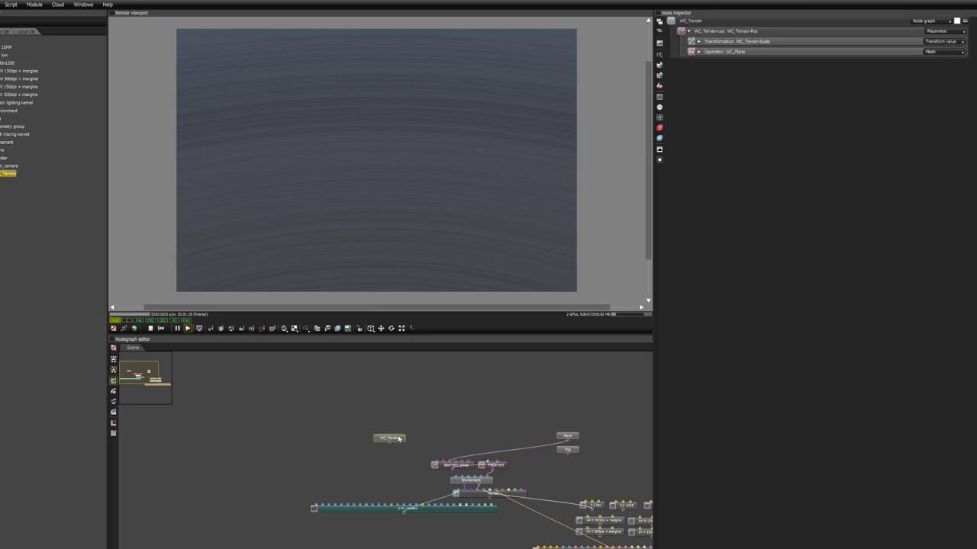
{"action": "left_click_drag", "start_coordinate": [393, 440], "coordinate": [434, 468]}
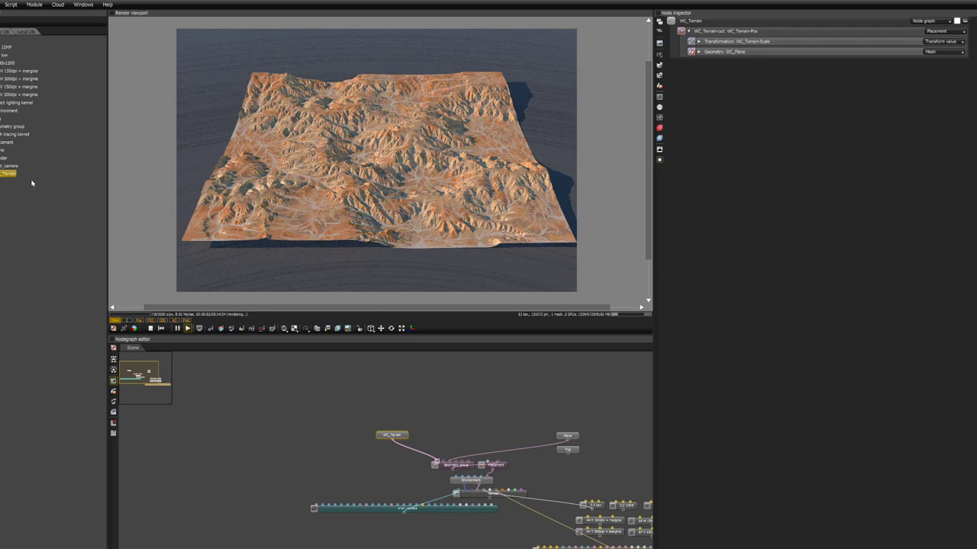
Bring up World Creator to compare its terrain with the Octane render, then return to Octane
{"action": "left_click", "coordinate": [1, 287]}
{"action": "left_click_drag", "start_coordinate": [534, 172], "coordinate": [564, 170]}
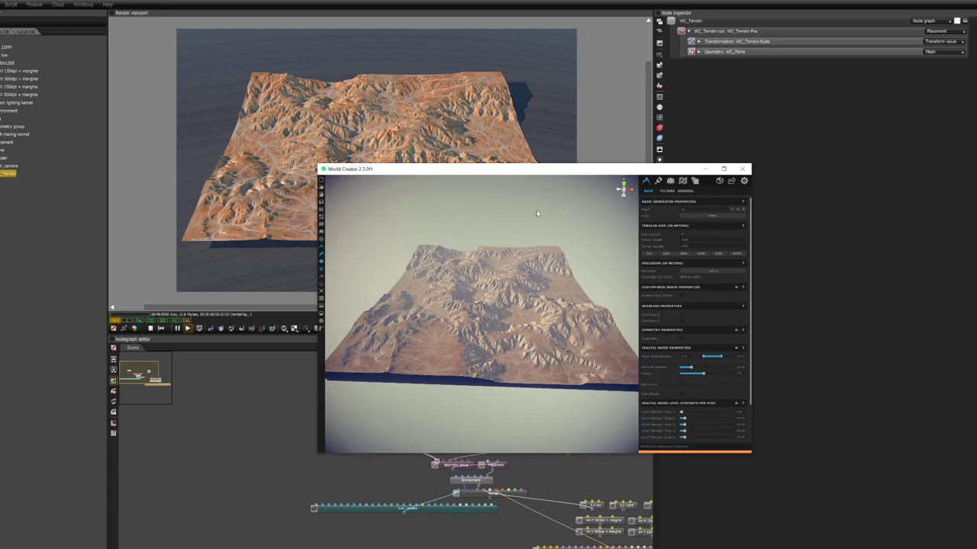
{"action": "left_click", "coordinate": [408, 120]}
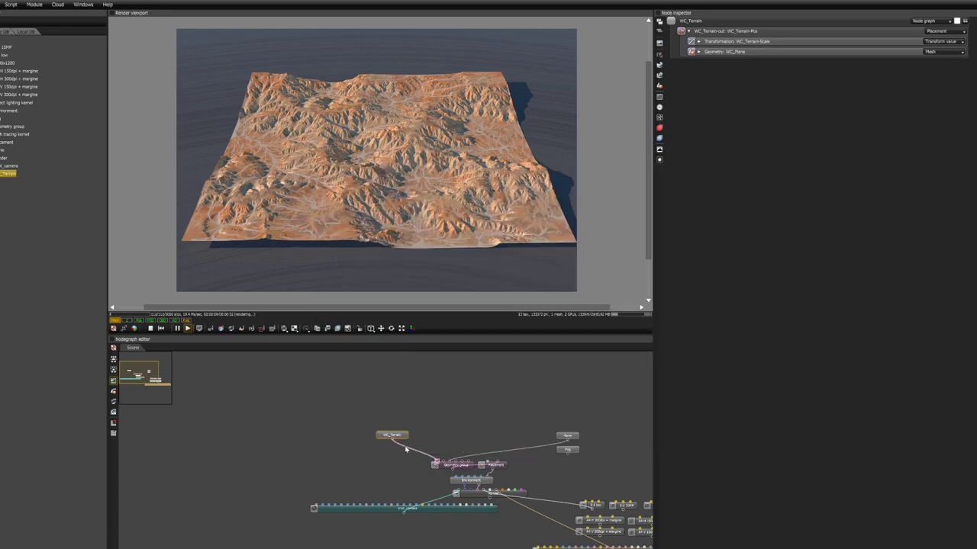
Reposition the WC_Terrain node slightly, open its internal node graph and display the settings of the first Snow_01 material
{"action": "left_click_drag", "start_coordinate": [408, 441], "coordinate": [414, 431]}
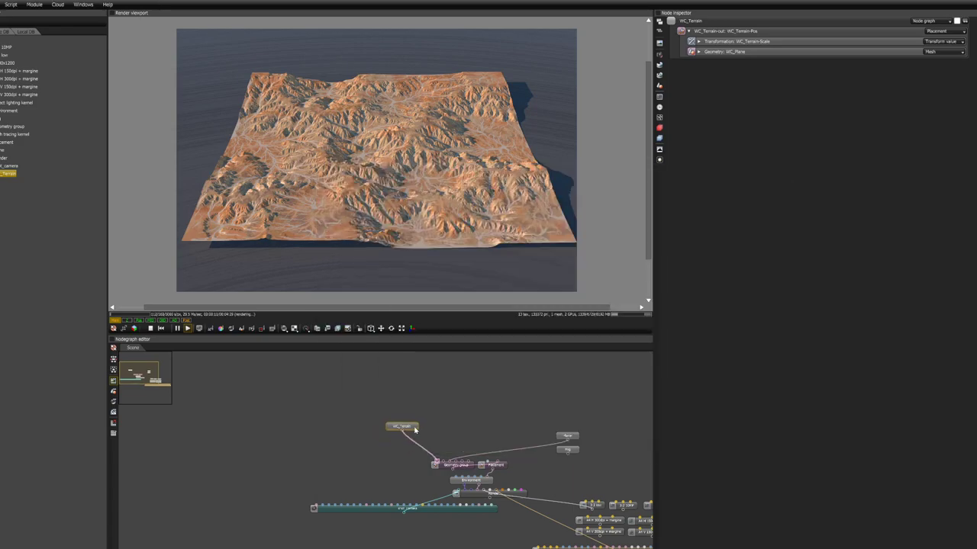
{"action": "double_click", "coordinate": [415, 430]}
{"action": "left_click_drag", "start_coordinate": [286, 452], "coordinate": [570, 451]}
{"action": "left_click_drag", "start_coordinate": [233, 440], "coordinate": [473, 454]}
{"action": "middle_click_drag", "start_coordinate": [241, 491], "coordinate": [314, 521]}
{"action": "middle_click_drag", "start_coordinate": [396, 500], "coordinate": [446, 466]}
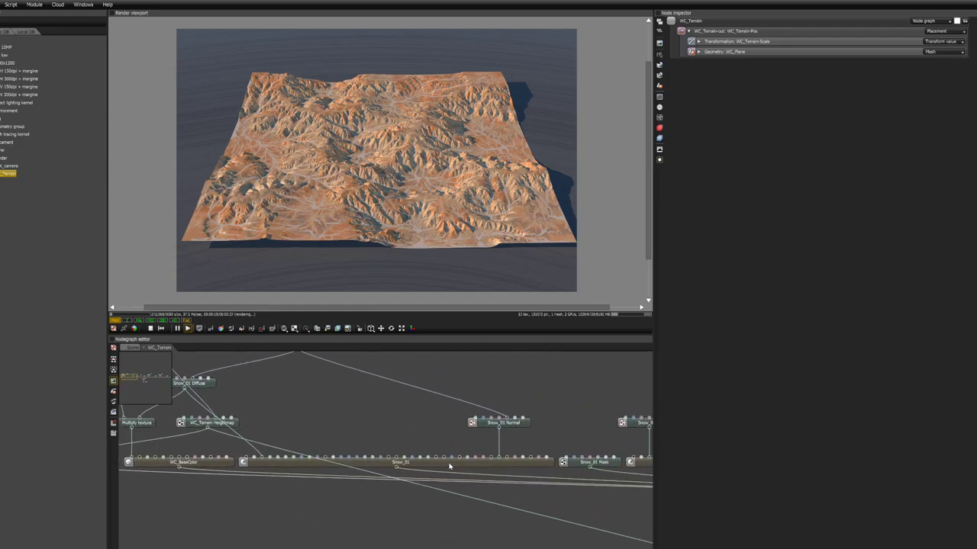
{"action": "left_click", "coordinate": [441, 464]}
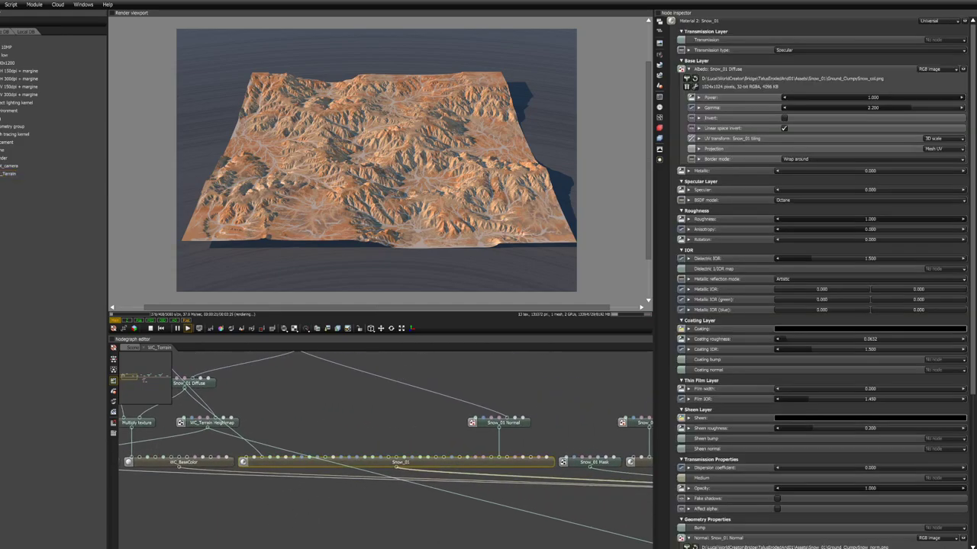
Switch to World Creator and review the properties of each texture in the terrain's texture layer
{"action": "mouse_move", "coordinate": [1, 287]}
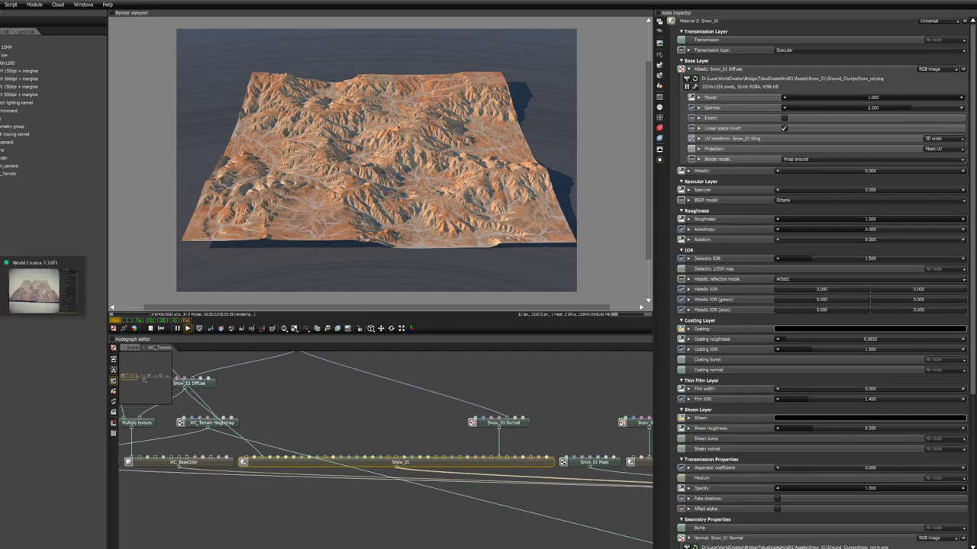
{"action": "left_click", "coordinate": [33, 290]}
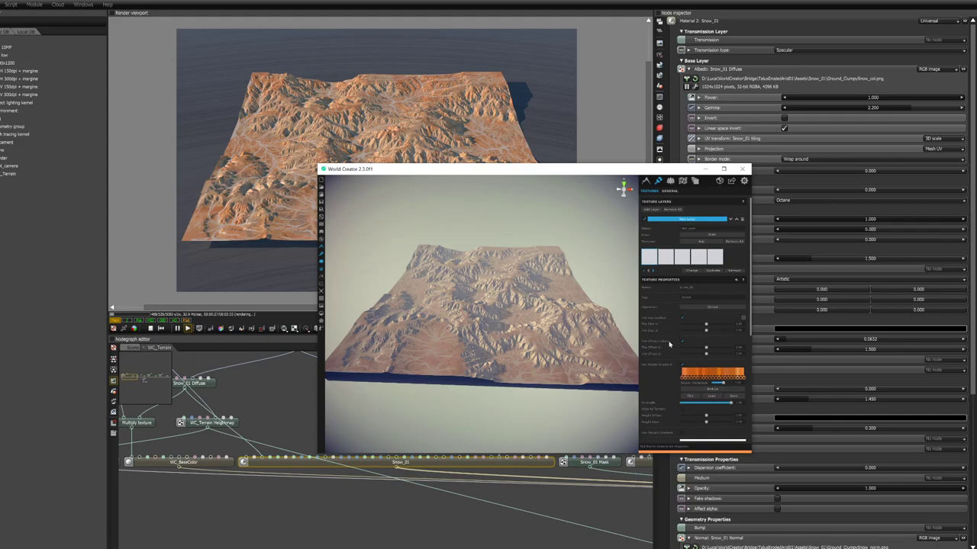
{"action": "left_click", "coordinate": [666, 260]}
{"action": "left_click", "coordinate": [678, 264]}
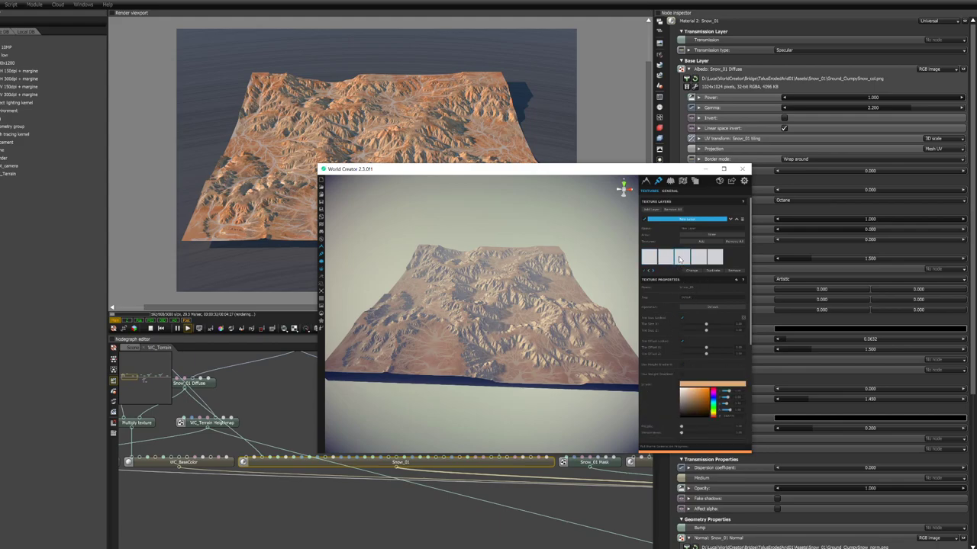
{"action": "left_click", "coordinate": [689, 256]}
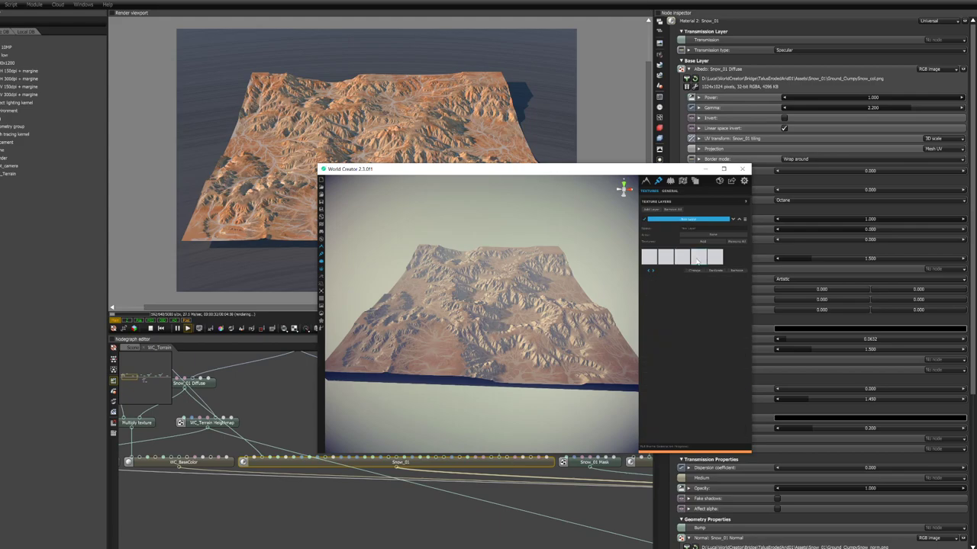
{"action": "left_click", "coordinate": [699, 257]}
{"action": "left_click", "coordinate": [699, 257]}
{"action": "left_click", "coordinate": [713, 258]}
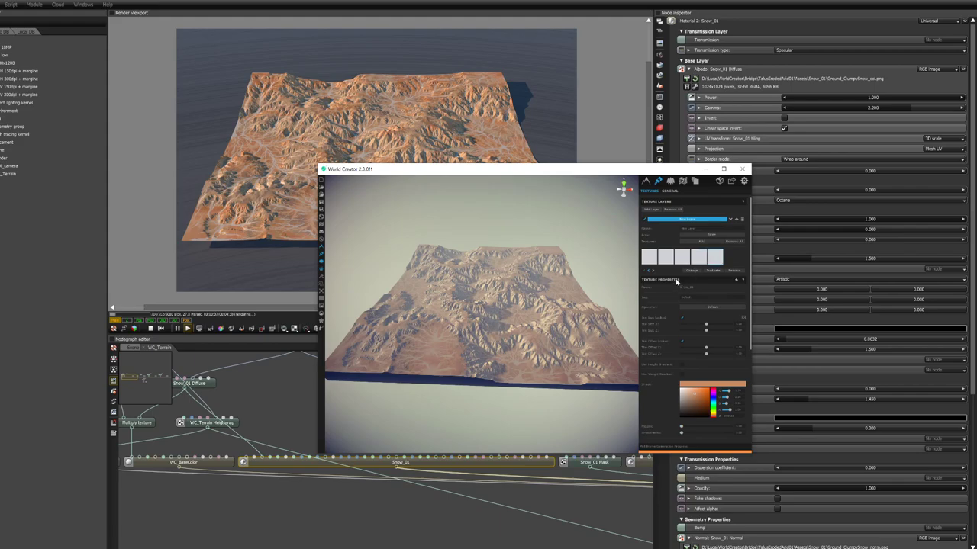
Return to Octane and examine the chain of material and mask nodes across the WC_Terrain graph
{"action": "left_click", "coordinate": [363, 546]}
{"action": "left_click_drag", "start_coordinate": [484, 516], "coordinate": [338, 511]}
{"action": "left_click_drag", "start_coordinate": [529, 486], "coordinate": [344, 473]}
{"action": "left_click_drag", "start_coordinate": [439, 461], "coordinate": [321, 464]}
{"action": "left_click_drag", "start_coordinate": [563, 504], "coordinate": [306, 496]}
{"action": "left_click_drag", "start_coordinate": [484, 498], "coordinate": [261, 530]}
{"action": "middle_click_drag", "start_coordinate": [532, 526], "coordinate": [543, 412]}
{"action": "middle_click_drag", "start_coordinate": [168, 417], "coordinate": [416, 543]}
Inspect the WC_BaseColor material and turn on the preview of its WC_BaseColor Diffuse texture
{"action": "left_click", "coordinate": [400, 494]}
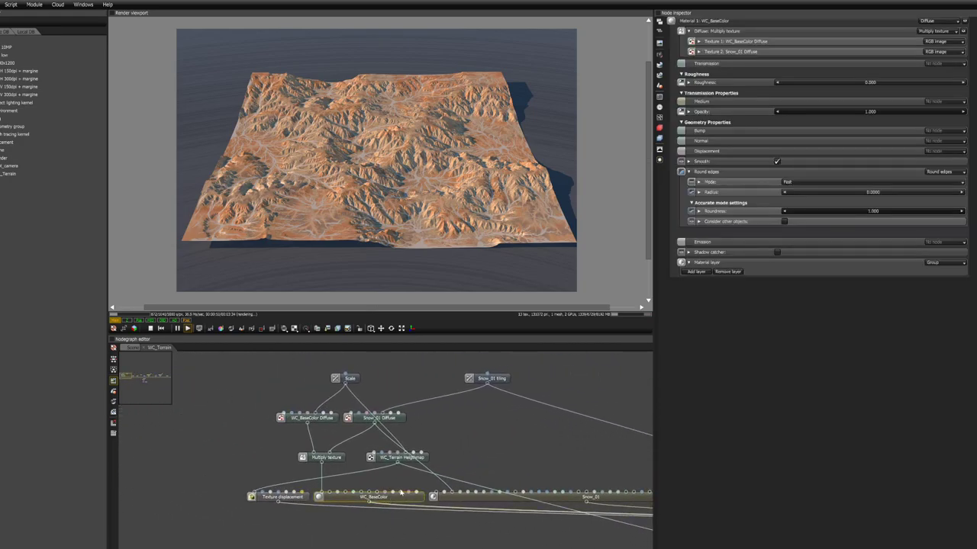
{"action": "left_click", "coordinate": [325, 421]}
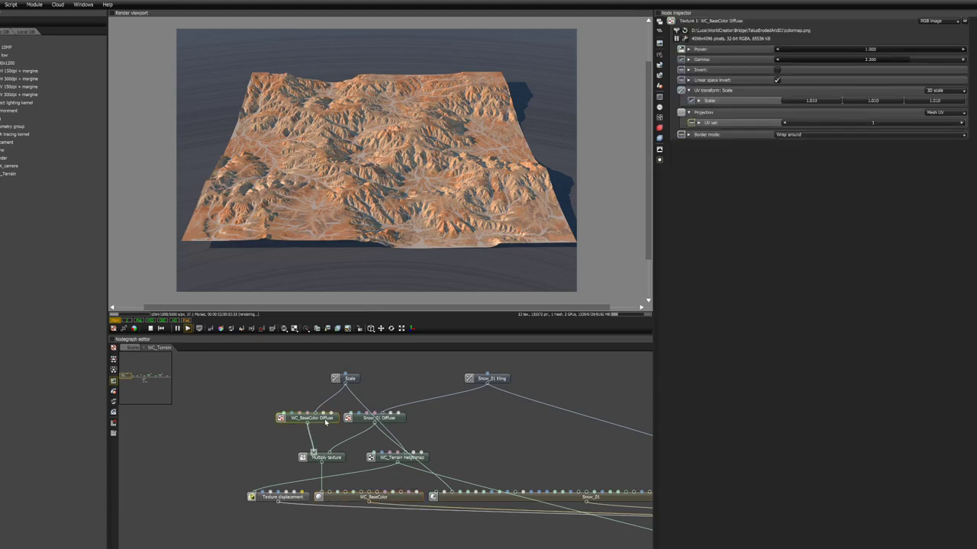
{"action": "left_click", "coordinate": [963, 21]}
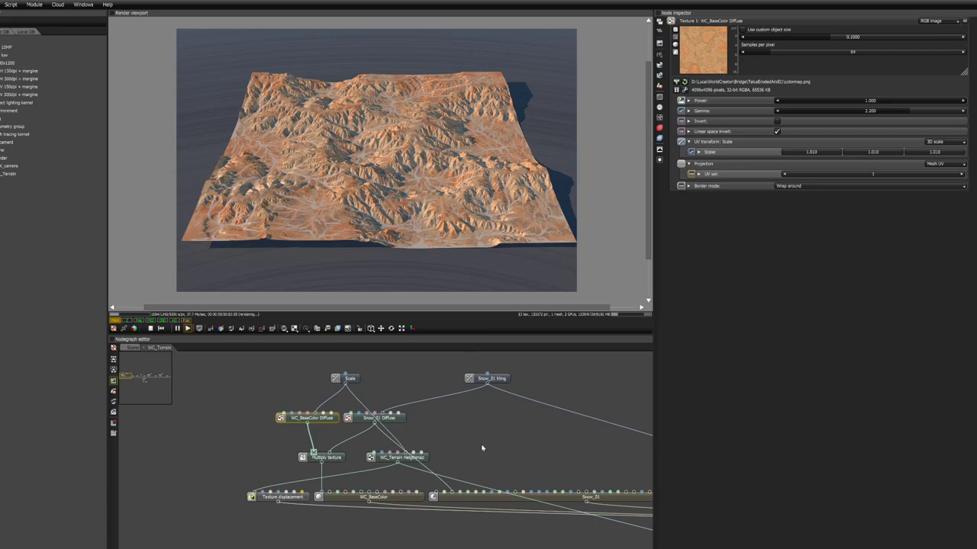
Orbit the rendered terrain slightly and examine how the material nodes feed WC_Terrain_DispMat and the WC_Plane mesh
{"action": "middle_click_drag", "start_coordinate": [552, 457], "coordinate": [426, 414]}
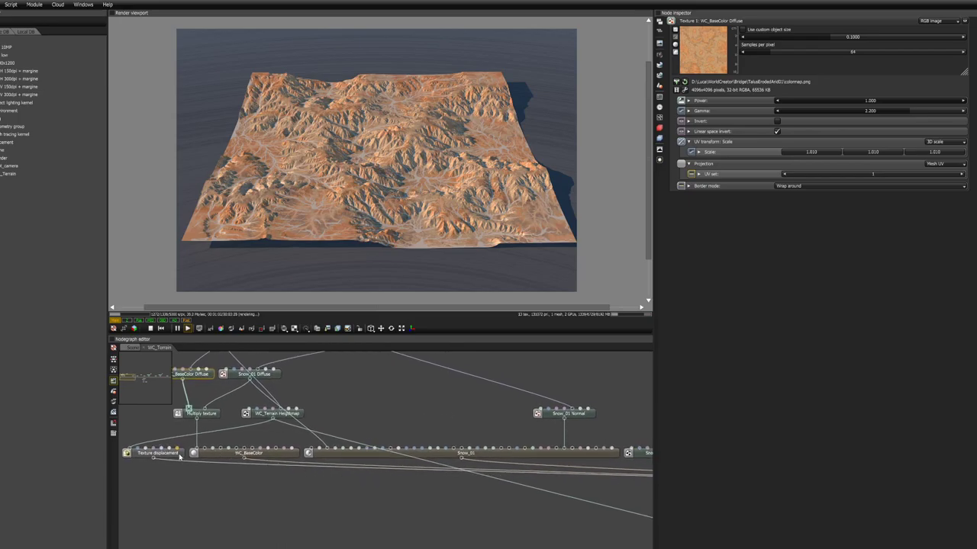
{"action": "mouse_move", "coordinate": [396, 201]}
{"action": "left_mouse_down"}
{"action": "mouse_move", "coordinate": [388, 210]}
{"action": "mouse_move", "coordinate": [432, 191]}
{"action": "mouse_move", "coordinate": [409, 189]}
{"action": "mouse_move", "coordinate": [413, 206]}
{"action": "left_mouse_up"}
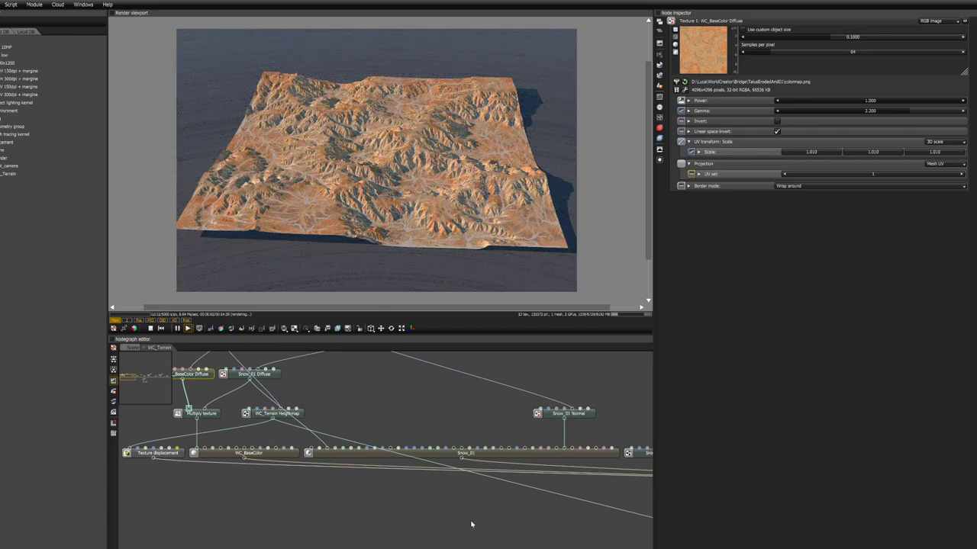
{"action": "left_click_drag", "start_coordinate": [530, 532], "coordinate": [280, 495]}
{"action": "middle_click_drag", "start_coordinate": [508, 480], "coordinate": [265, 457]}
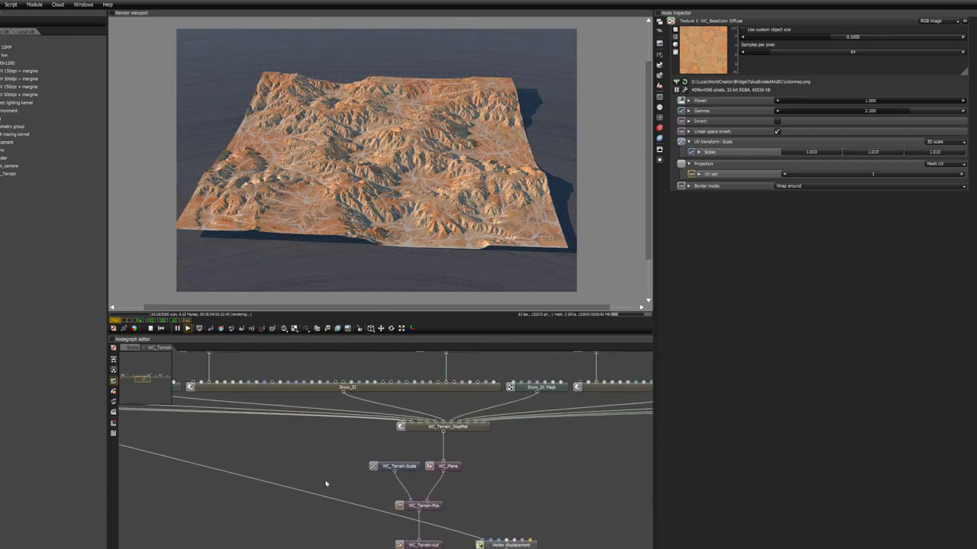
Move the Vertex displacement node beside WC_Terrain_DispMat and connect it to the material's displacement input
{"action": "middle_click_drag", "start_coordinate": [326, 484], "coordinate": [314, 462]}
{"action": "left_click_drag", "start_coordinate": [519, 525], "coordinate": [306, 460]}
{"action": "middle_click_drag", "start_coordinate": [323, 469], "coordinate": [344, 475]}
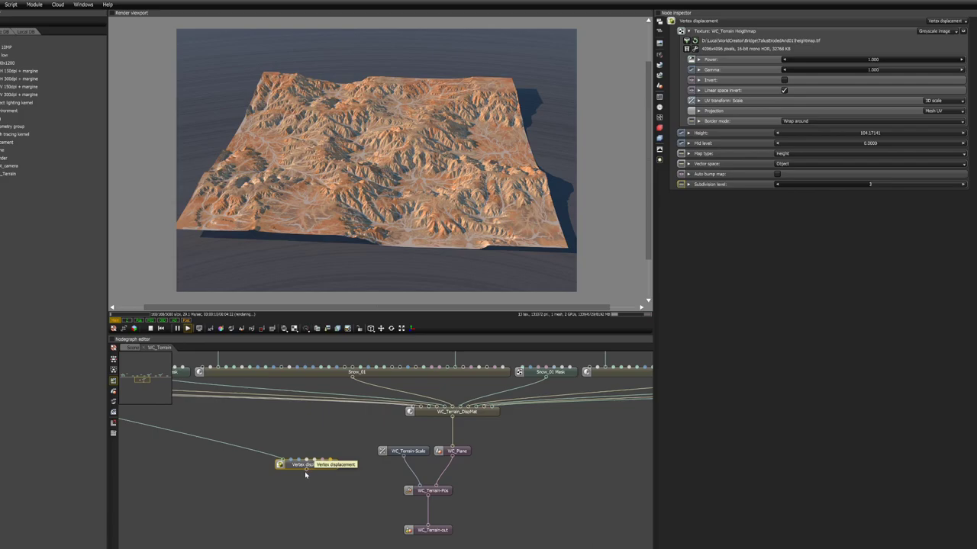
{"action": "left_click_drag", "start_coordinate": [318, 471], "coordinate": [312, 469]}
{"action": "left_click_drag", "start_coordinate": [375, 467], "coordinate": [410, 413]}
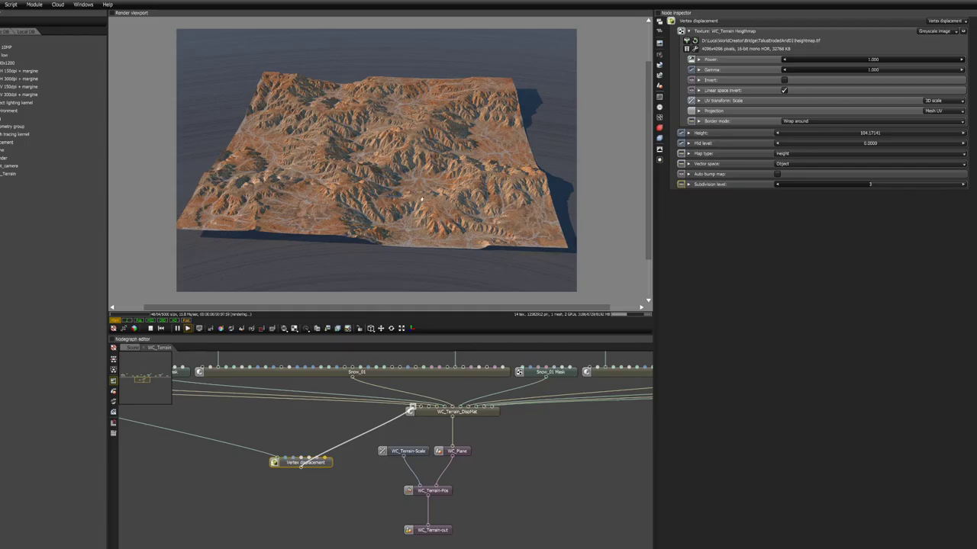
Zoom in on the rendered terrain and orbit it to examine the vertex displacement detail
{"action": "scroll", "coordinate": [419, 210], "scroll_direction": "up", "scroll_amount": 10}
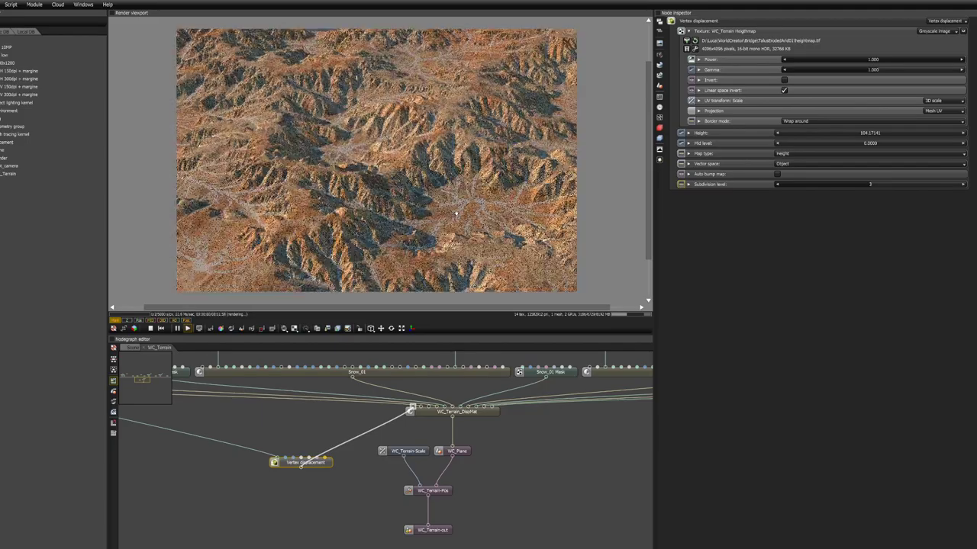
{"action": "mouse_move", "coordinate": [434, 201]}
{"action": "left_mouse_down"}
{"action": "mouse_move", "coordinate": [427, 179]}
{"action": "mouse_move", "coordinate": [437, 208]}
{"action": "mouse_move", "coordinate": [427, 192]}
{"action": "mouse_move", "coordinate": [386, 183]}
{"action": "mouse_move", "coordinate": [421, 213]}
{"action": "left_mouse_up"}
{"action": "scroll", "coordinate": [348, 458], "scroll_direction": "down", "scroll_amount": 1}
{"action": "scroll", "coordinate": [313, 487], "scroll_direction": "down", "scroll_amount": 3}
Connect the displacement node at the far end of the graph to WC_Terrain_DispMat in place of Vertex displacement
{"action": "middle_click_drag", "start_coordinate": [252, 497], "coordinate": [509, 485]}
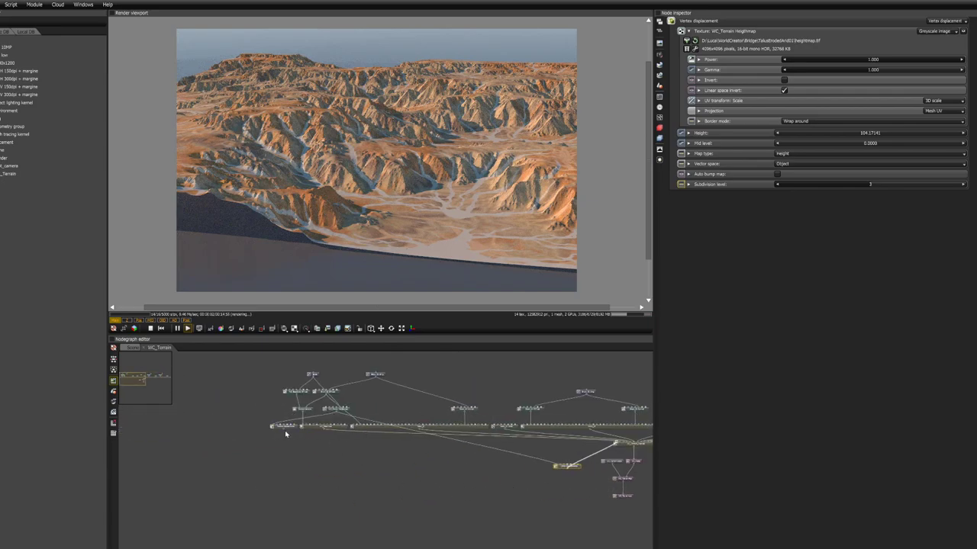
{"action": "left_click_drag", "start_coordinate": [283, 432], "coordinate": [616, 446]}
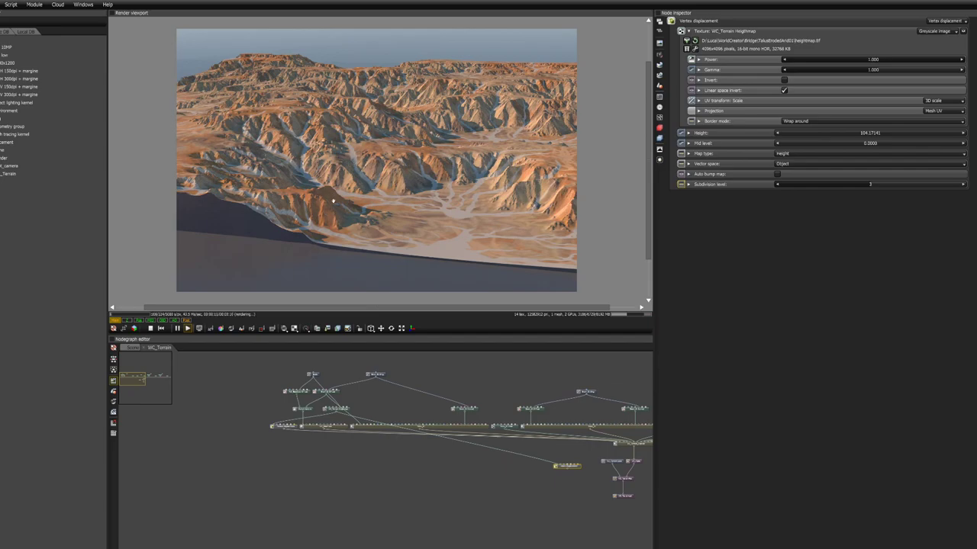
{"action": "left_click_drag", "start_coordinate": [347, 209], "coordinate": [371, 167]}
{"action": "scroll", "coordinate": [425, 184], "scroll_direction": "down", "scroll_amount": 5}
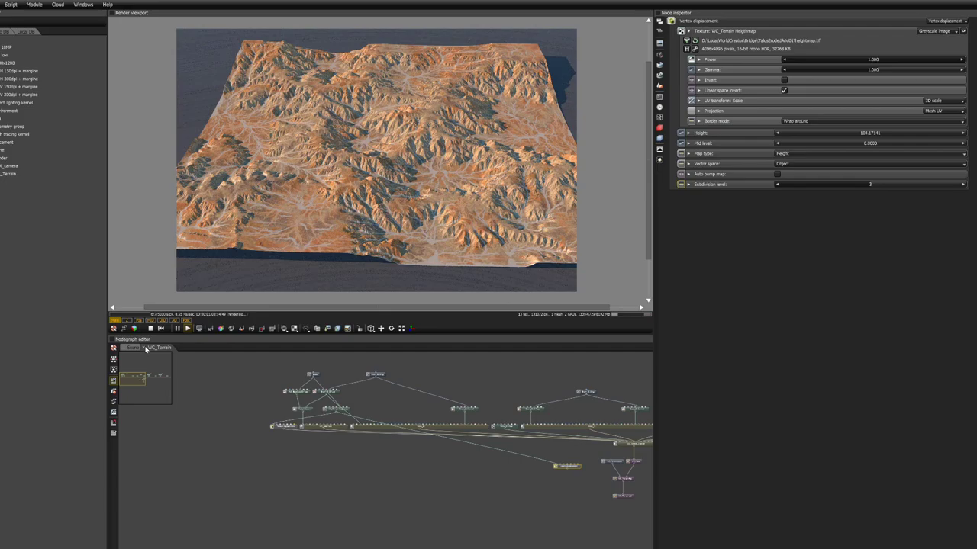
Return to the scene graph and move the Environment's sun direction to about latitude 40.86 and longitude 1.0
{"action": "left_click", "coordinate": [134, 348]}
{"action": "left_click", "coordinate": [488, 481]}
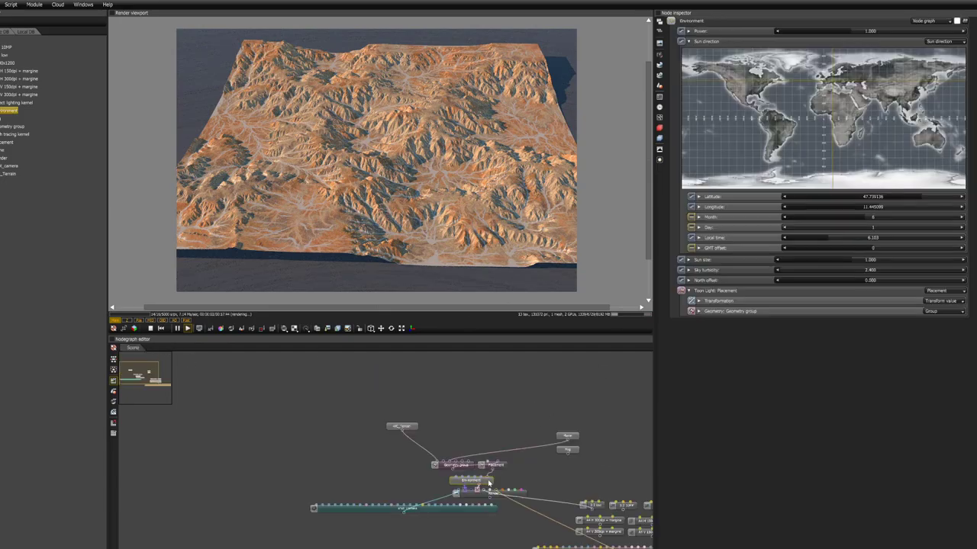
{"action": "left_click_drag", "start_coordinate": [831, 82], "coordinate": [824, 88]}
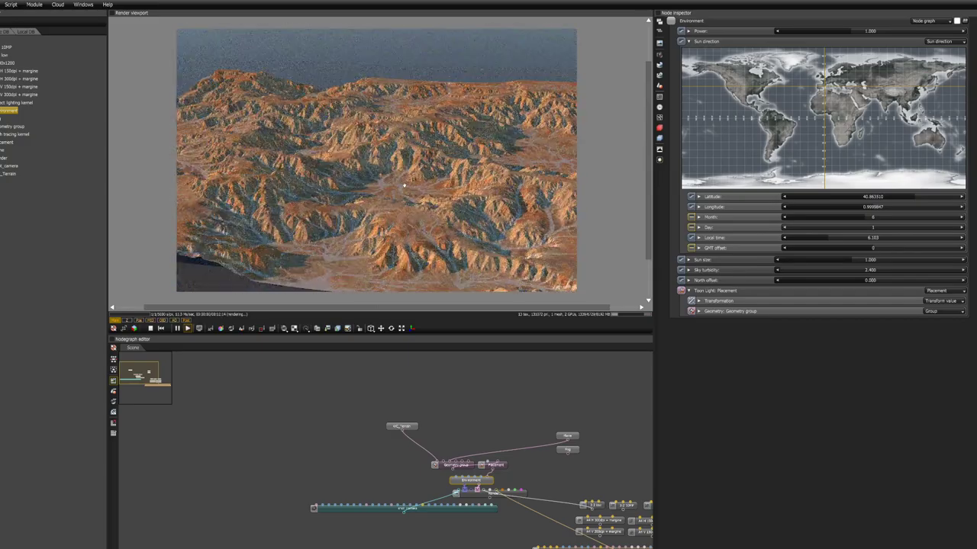
{"action": "left_click_drag", "start_coordinate": [410, 198], "coordinate": [376, 204]}
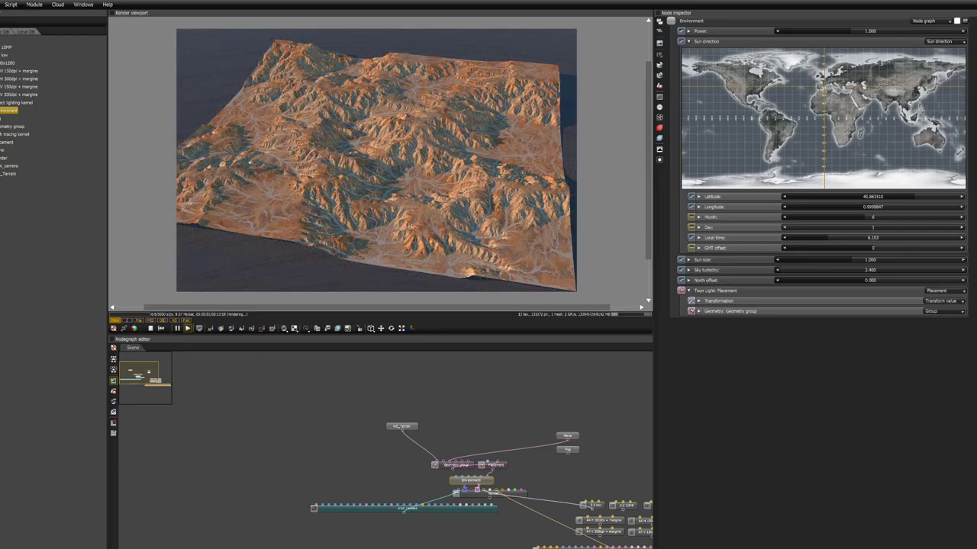
Switch to World Creator, generate a new terrain shape with random seeds and export it for Bridge
{"action": "key", "text": "alt+Tab"}
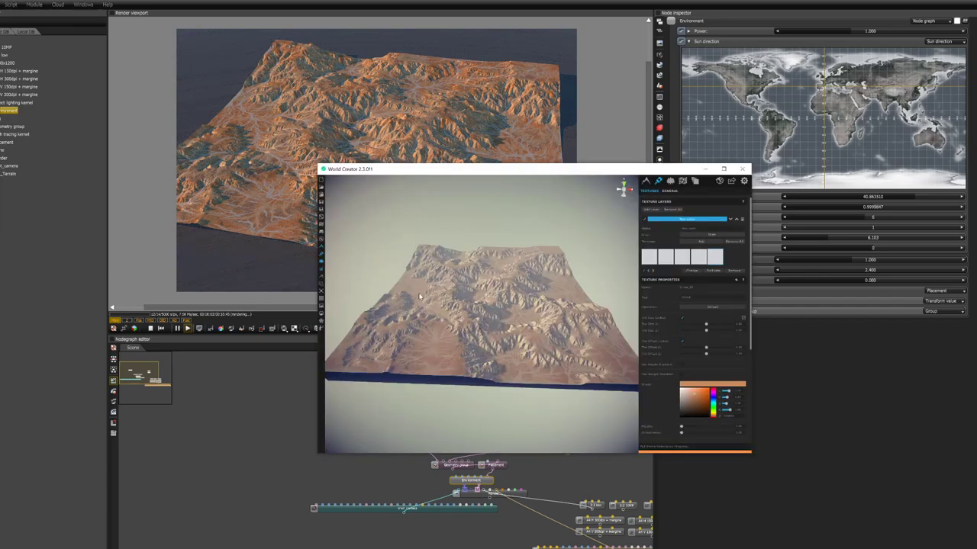
{"action": "left_click", "coordinate": [645, 182]}
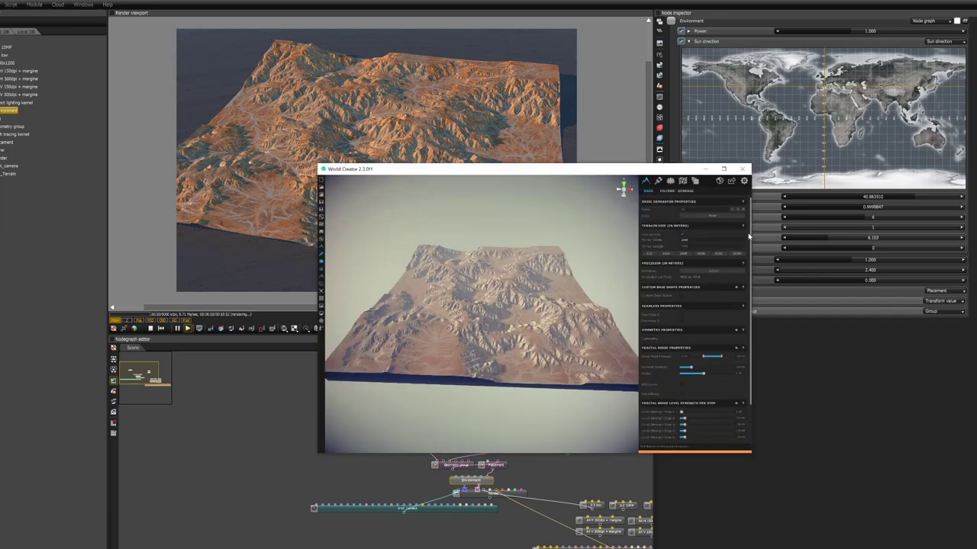
{"action": "left_click", "coordinate": [744, 211]}
{"action": "left_click", "coordinate": [743, 212]}
{"action": "left_click", "coordinate": [744, 213]}
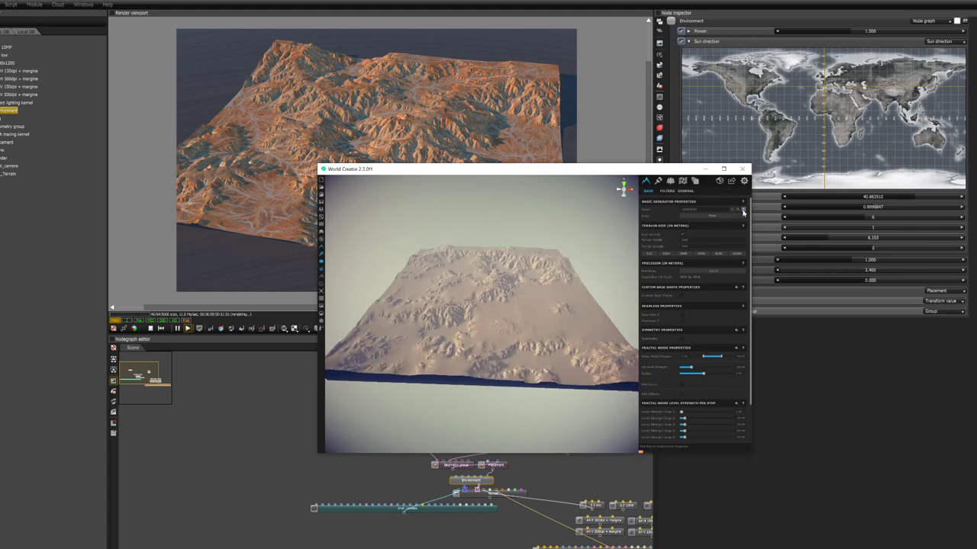
{"action": "left_click", "coordinate": [744, 213]}
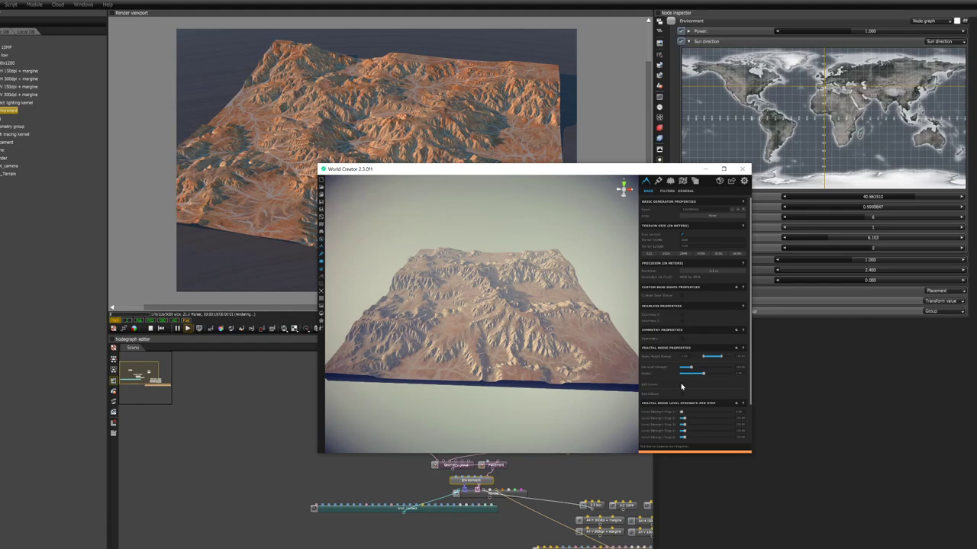
{"action": "left_click", "coordinate": [321, 219]}
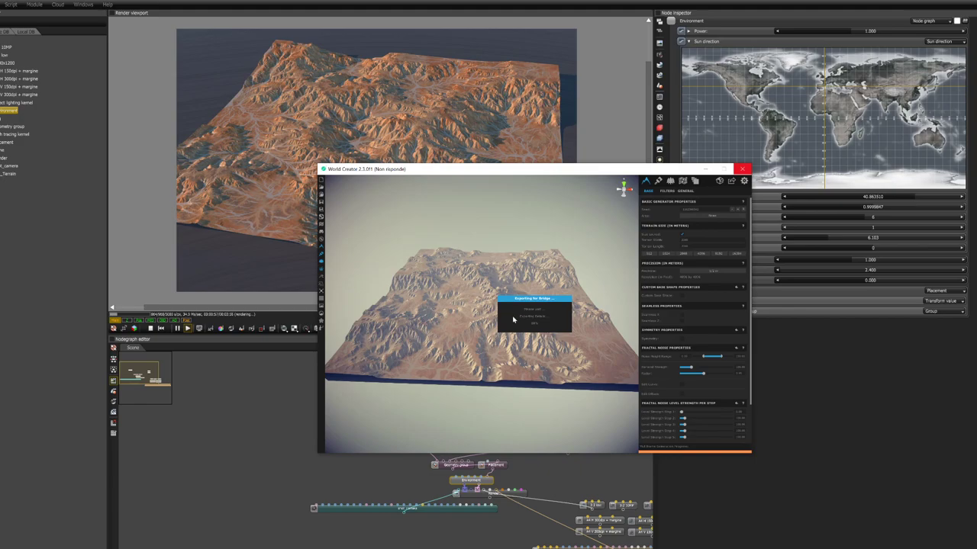
Return to Octane and delete the WC_Terrain node graph from the scene
{"action": "left_click", "coordinate": [247, 454]}
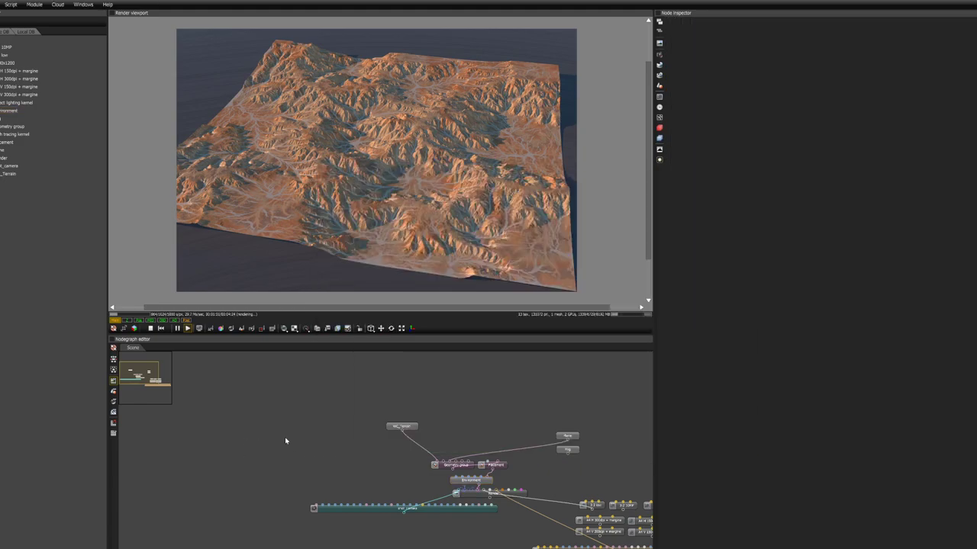
{"action": "left_click", "coordinate": [417, 433]}
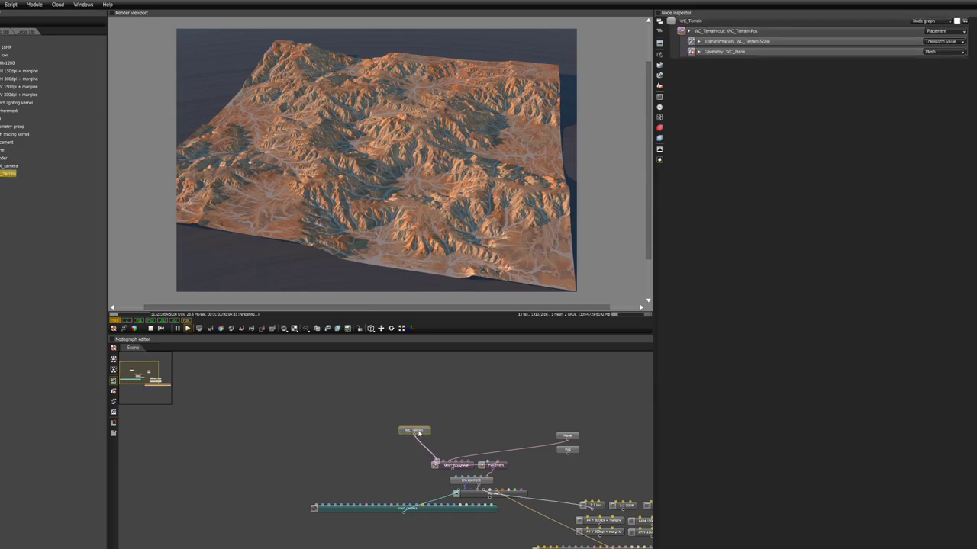
{"action": "key", "text": "Delete"}
Import bridge.xml from the TalusErodedArid01 folder and connect the new WC_Terrain node graph to the Geometry group
{"action": "key", "text": "alt+w"}
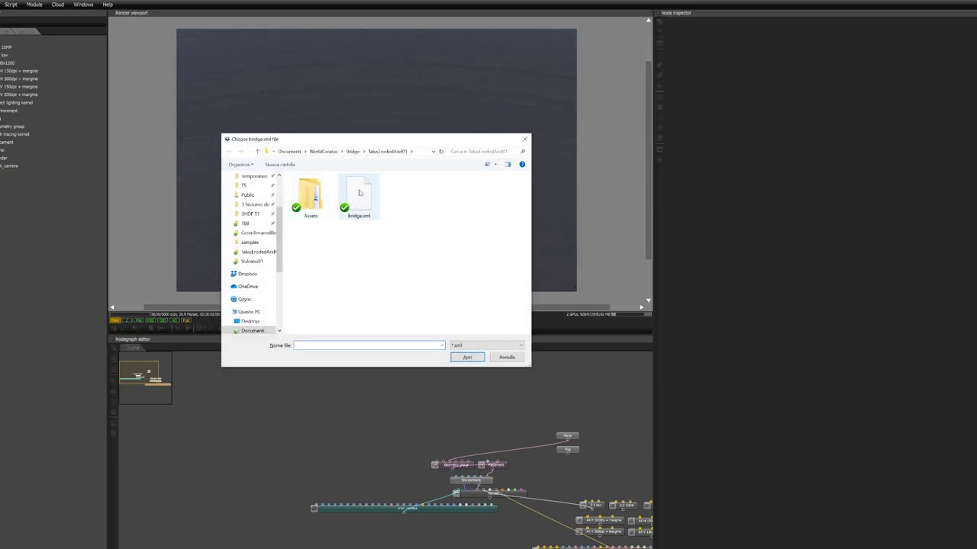
{"action": "double_click", "coordinate": [354, 197]}
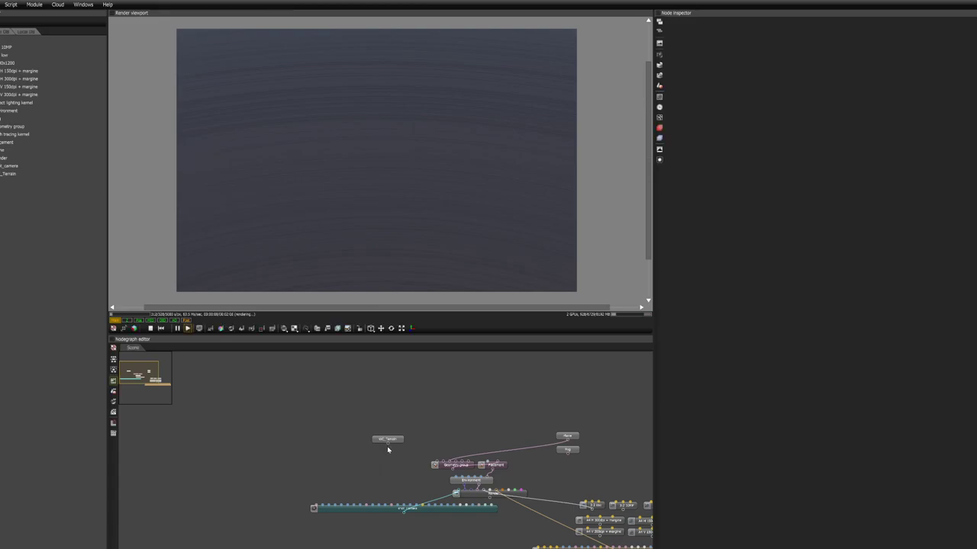
{"action": "left_click_drag", "start_coordinate": [387, 444], "coordinate": [439, 462]}
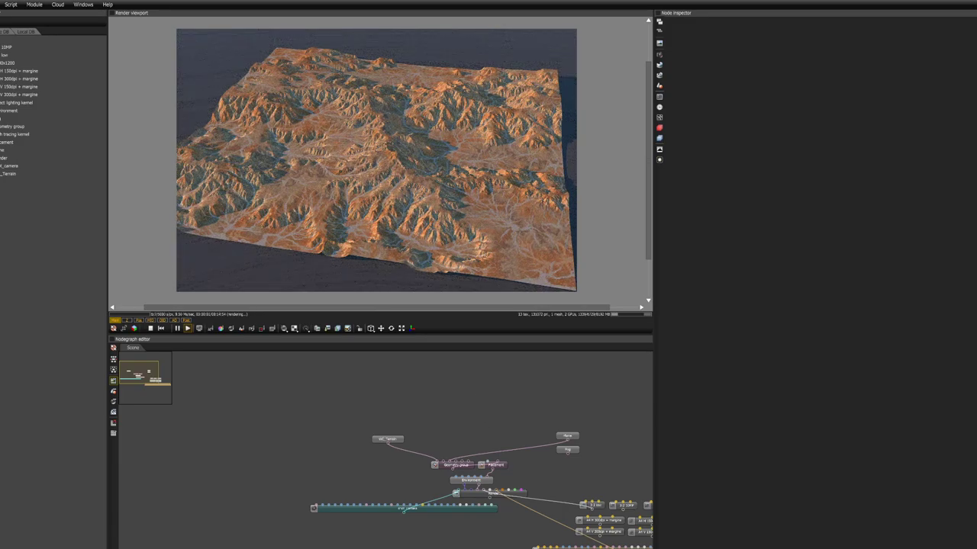
Switch to World Creator and start loading another project without saving the current one
{"action": "mouse_move", "coordinate": [2, 294]}
{"action": "left_click", "coordinate": [66, 281]}
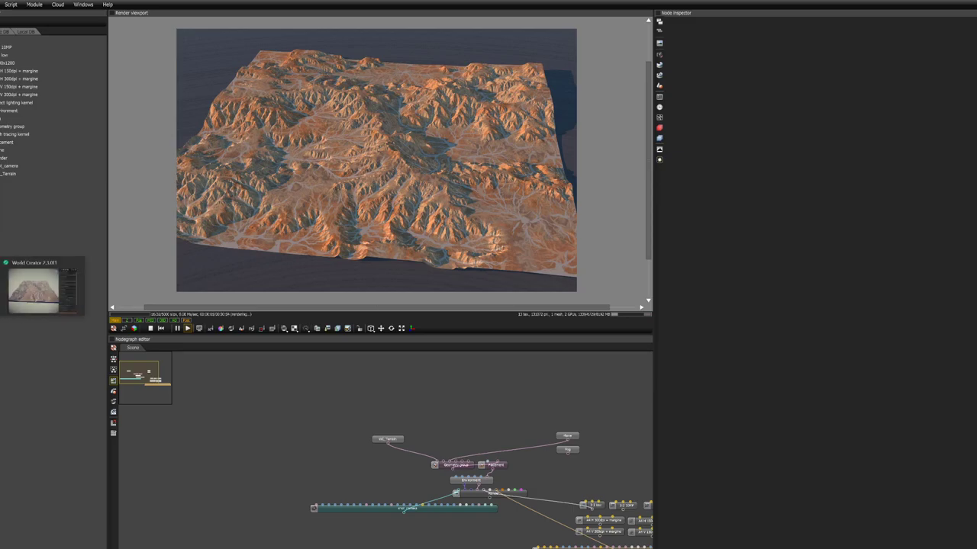
{"action": "mouse_move", "coordinate": [2, 286]}
{"action": "left_click", "coordinate": [33, 288]}
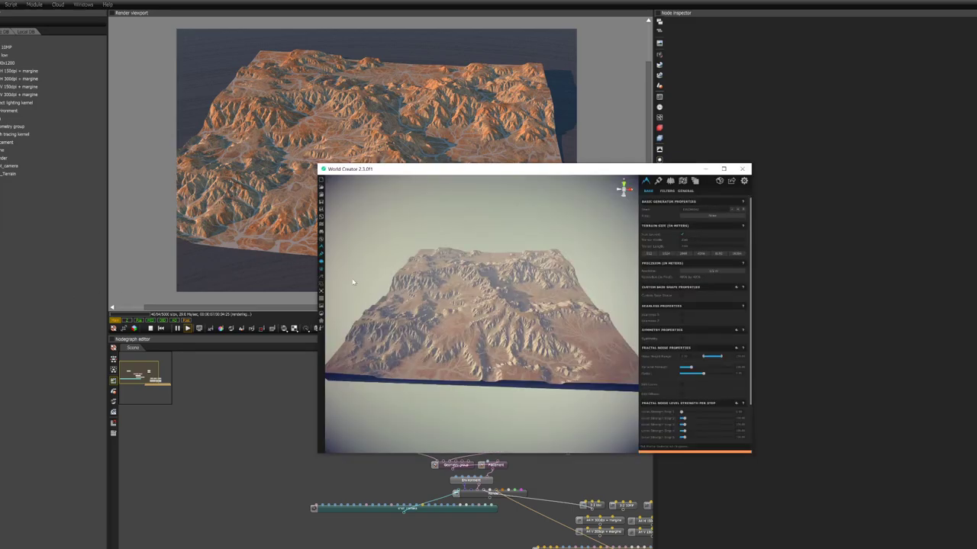
{"action": "left_click", "coordinate": [321, 190]}
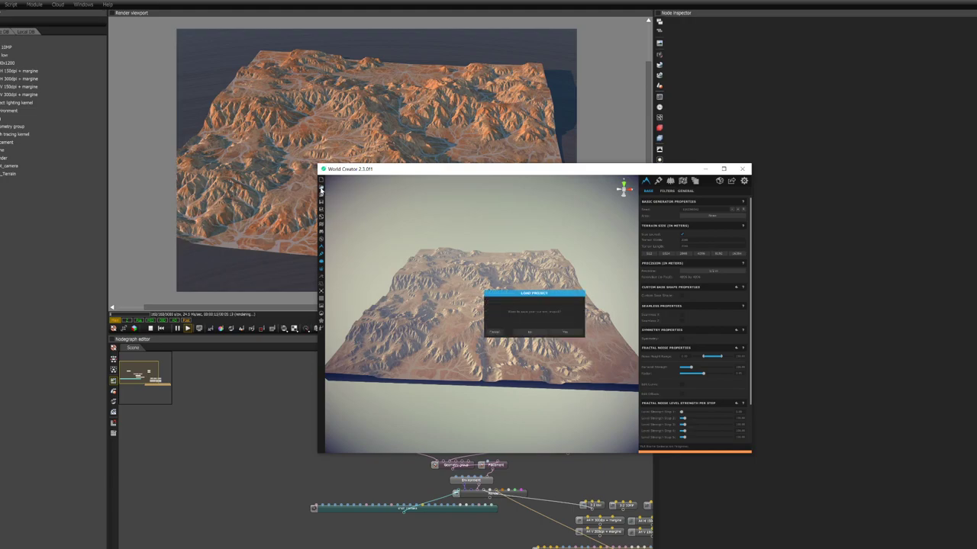
{"action": "left_click", "coordinate": [530, 333]}
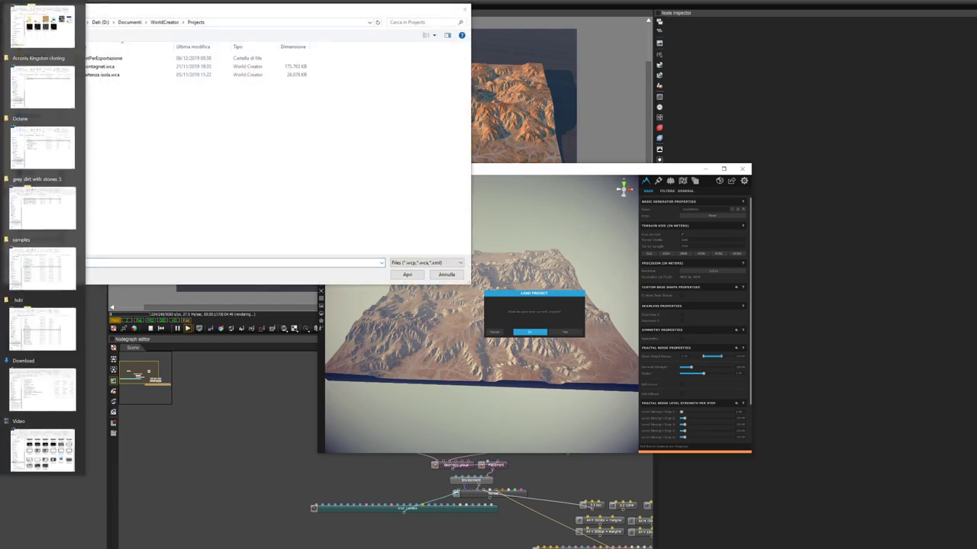
Load HighLands02.wca from the World Creator samples folder, using the path copied from its Explorer window, and export it for Bridge
{"action": "mouse_move", "coordinate": [22, 41]}
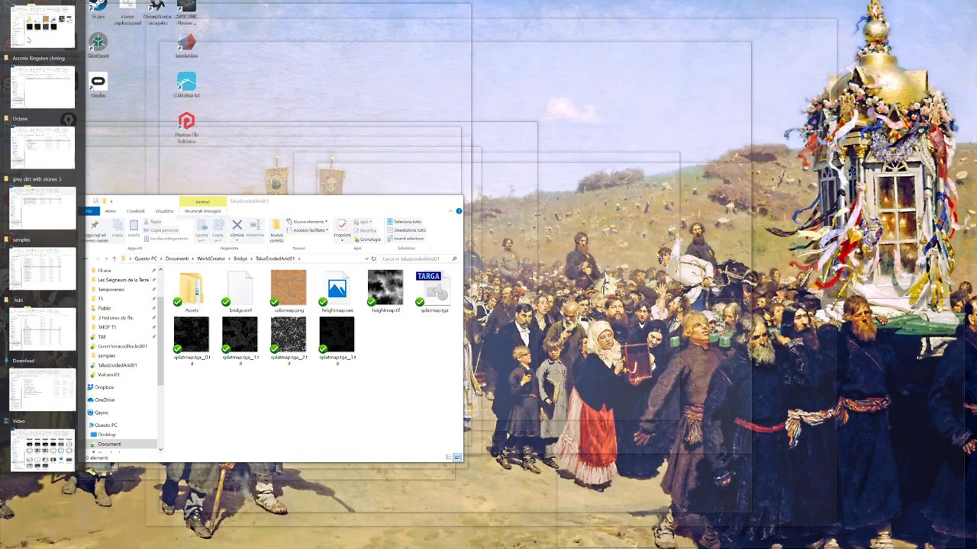
{"action": "left_click", "coordinate": [43, 272]}
{"action": "left_click", "coordinate": [229, 191]}
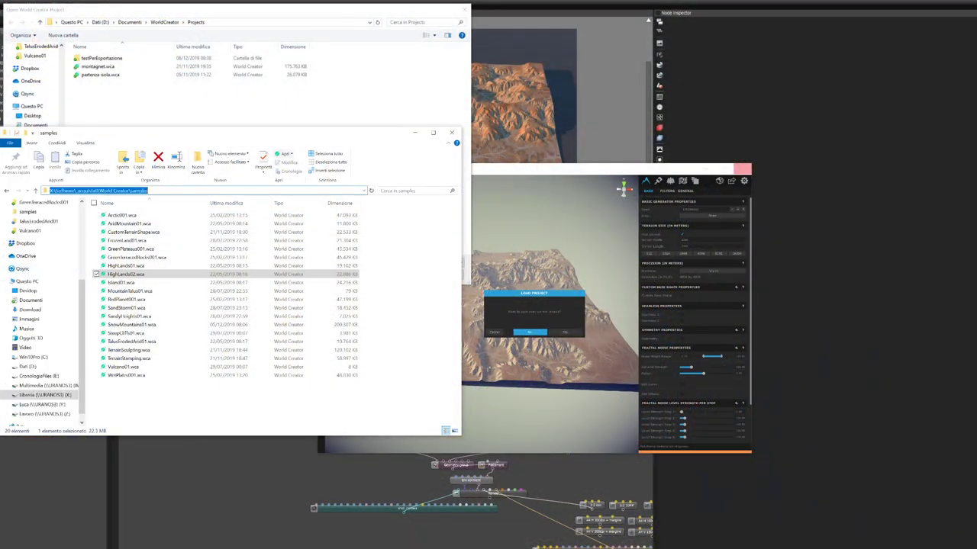
{"action": "key", "text": "ctrl+c"}
{"action": "left_click", "coordinate": [240, 22]}
{"action": "key", "text": "ctrl+v"}
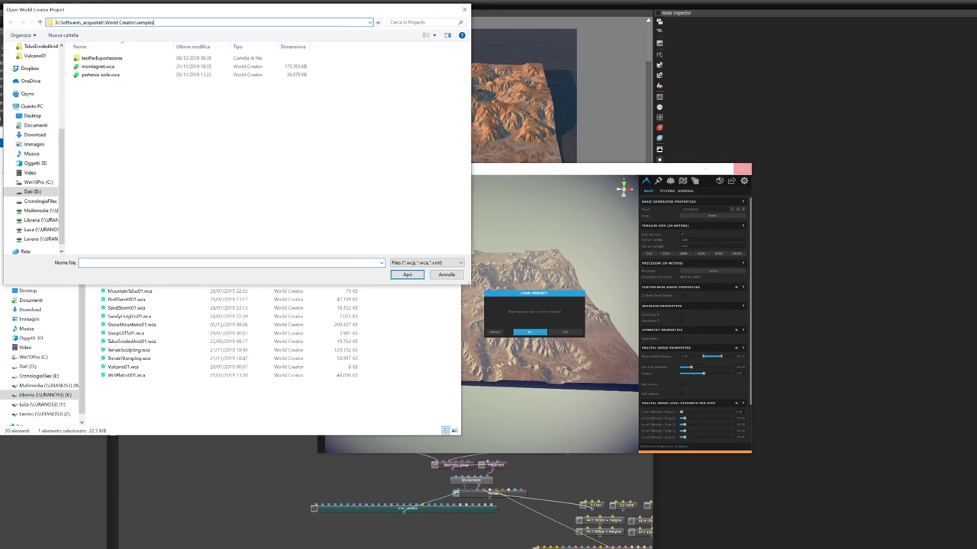
{"action": "key", "text": "Return"}
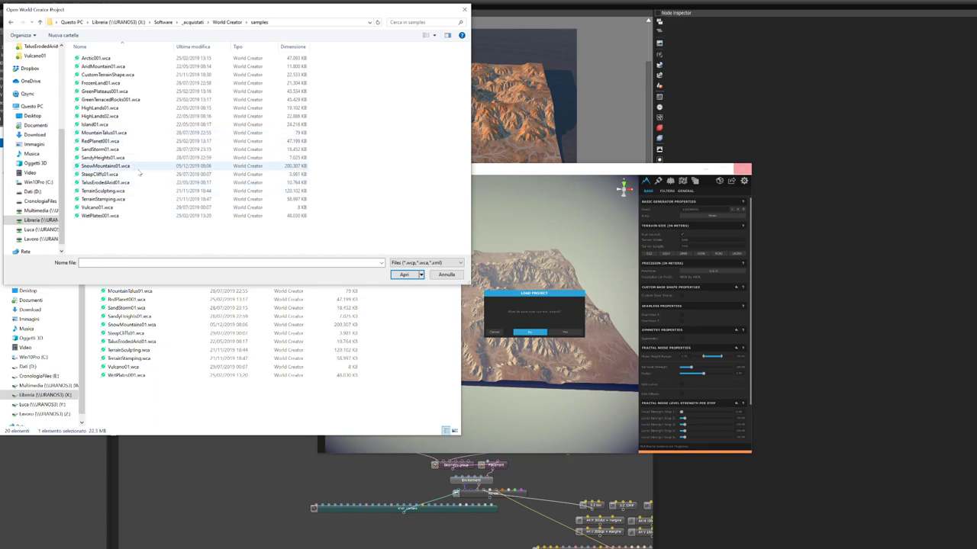
{"action": "left_click", "coordinate": [107, 118]}
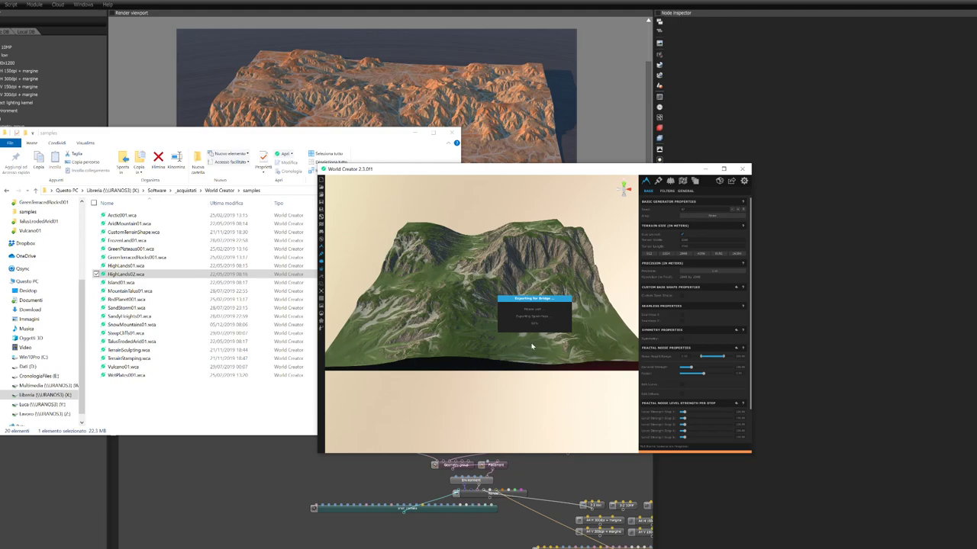
Return to Octane, rename the WC_Terrain node graph as WC_Terrain_old and disconnect it from the Geometry group
{"action": "left_click", "coordinate": [388, 477]}
{"action": "left_click", "coordinate": [387, 440]}
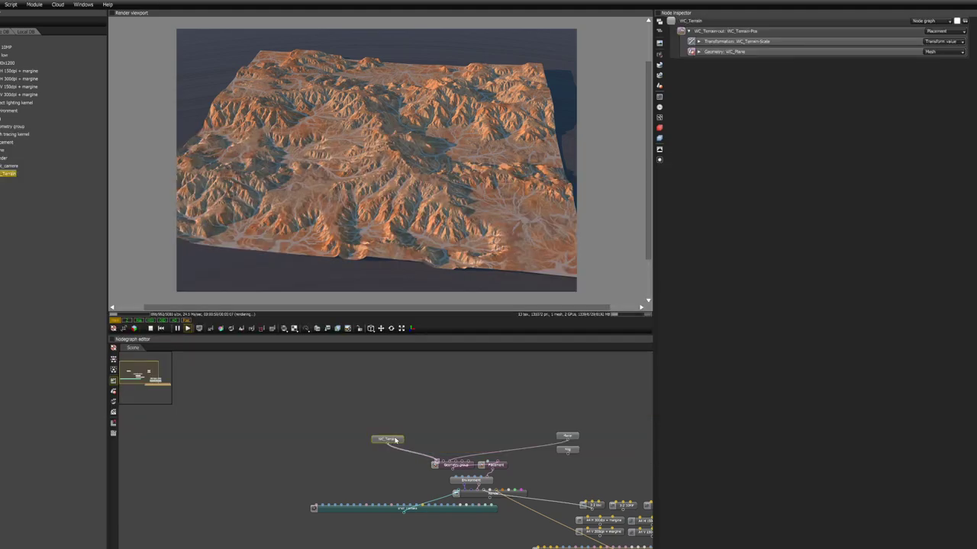
{"action": "left_click_drag", "start_coordinate": [396, 440], "coordinate": [491, 393]}
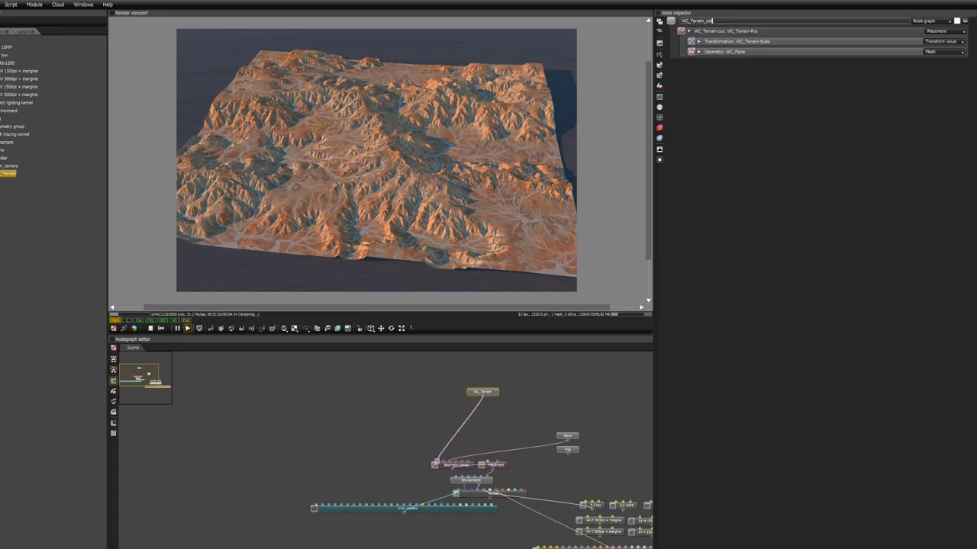
{"action": "key", "text": "Return"}
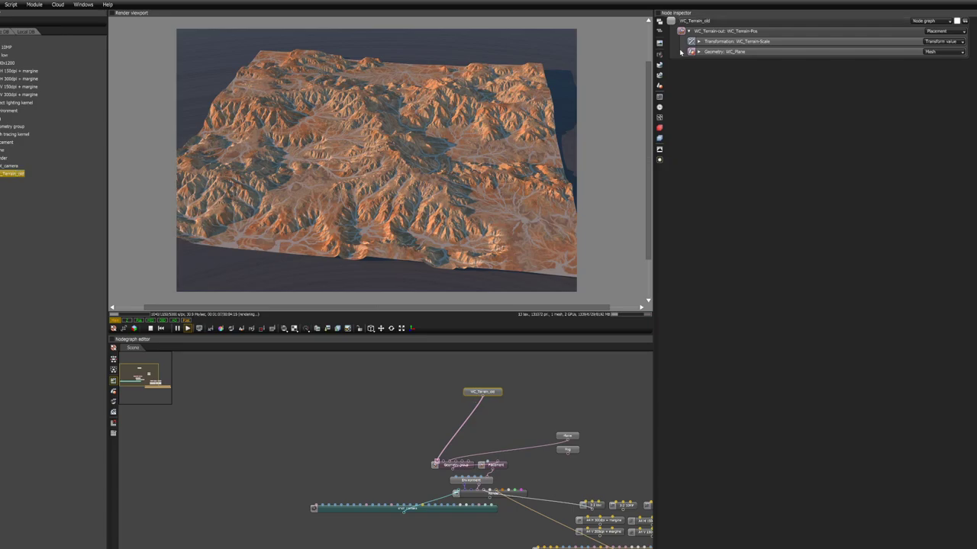
{"action": "left_click_drag", "start_coordinate": [467, 417], "coordinate": [490, 421], "text": "ctrl"}
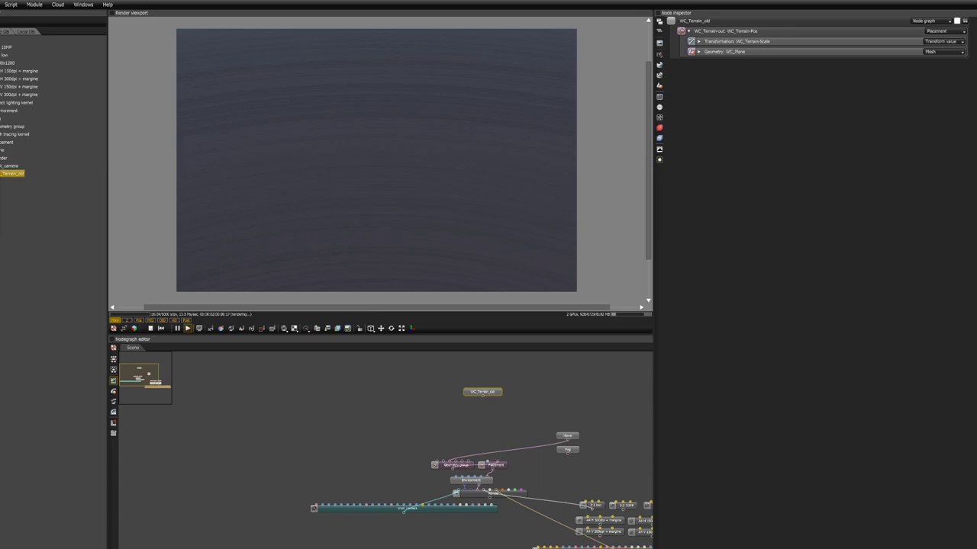
Import bridge.xml from the HighLands02 folder and connect the new WC_Terrain node graph to the Geometry group
{"action": "key", "text": "alt+Tab"}
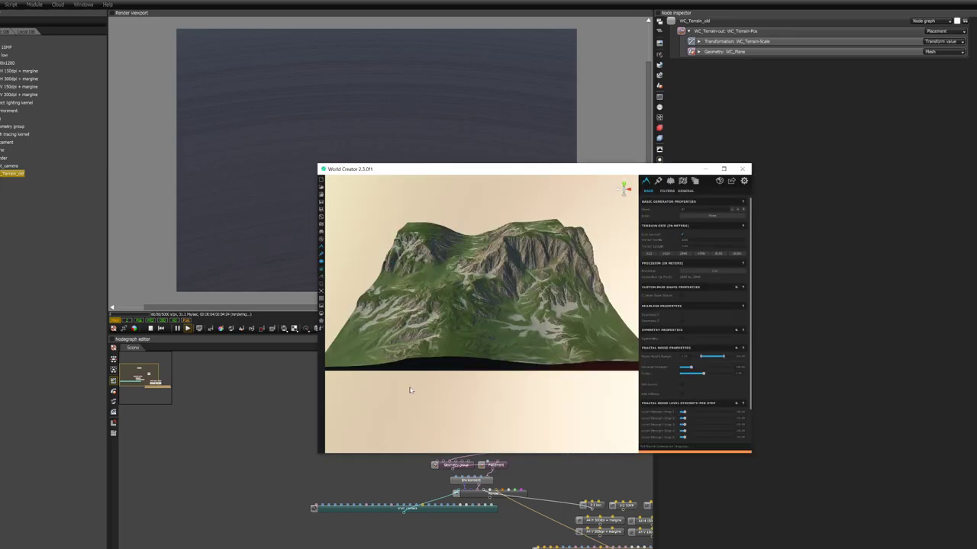
{"action": "left_click", "coordinate": [366, 395]}
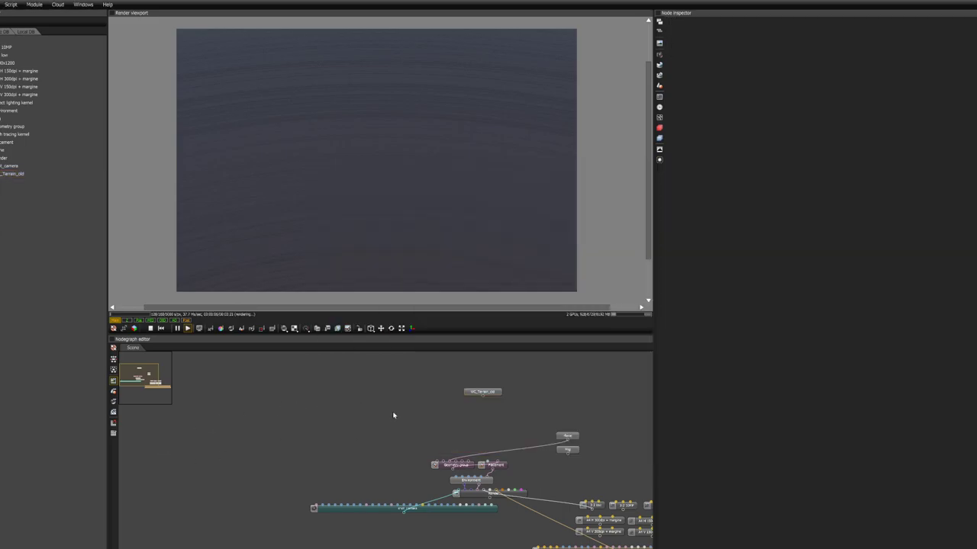
{"action": "key", "text": "ctrl+w"}
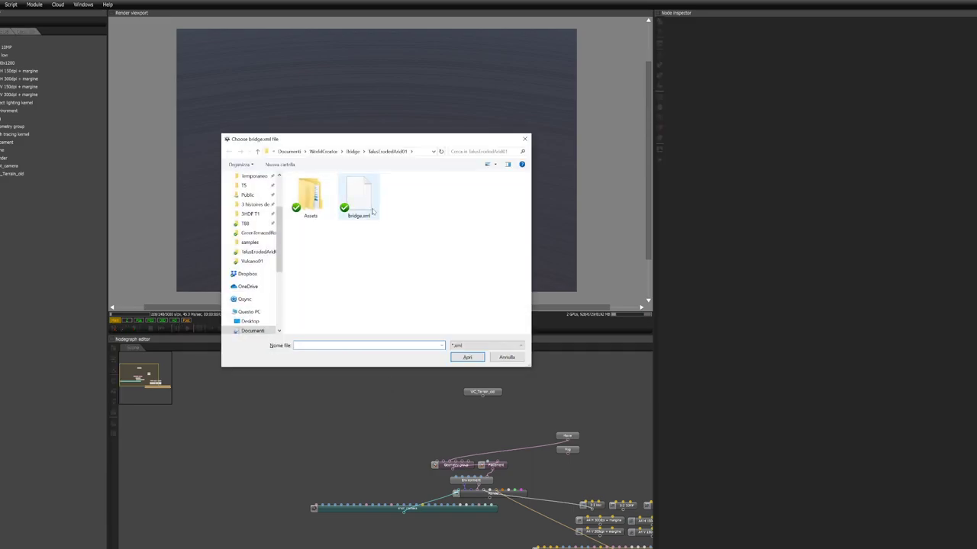
{"action": "left_click", "coordinate": [352, 151]}
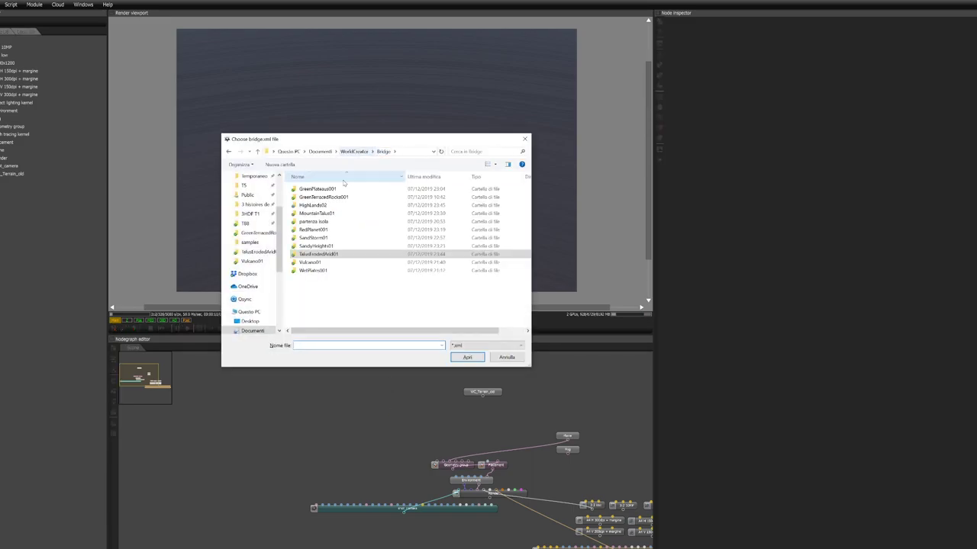
{"action": "double_click", "coordinate": [313, 205]}
{"action": "left_click", "coordinate": [309, 196]}
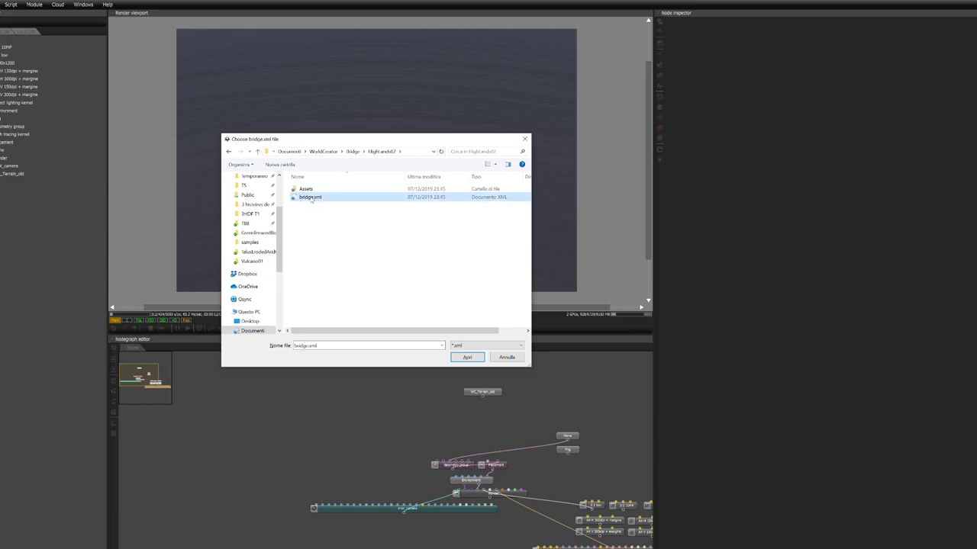
{"action": "left_click", "coordinate": [469, 357]}
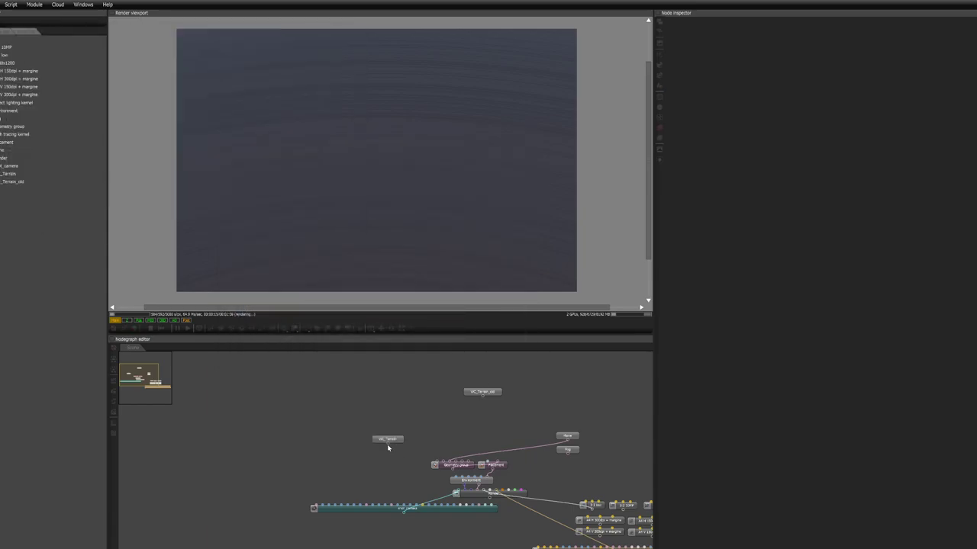
{"action": "left_click_drag", "start_coordinate": [387, 444], "coordinate": [438, 466]}
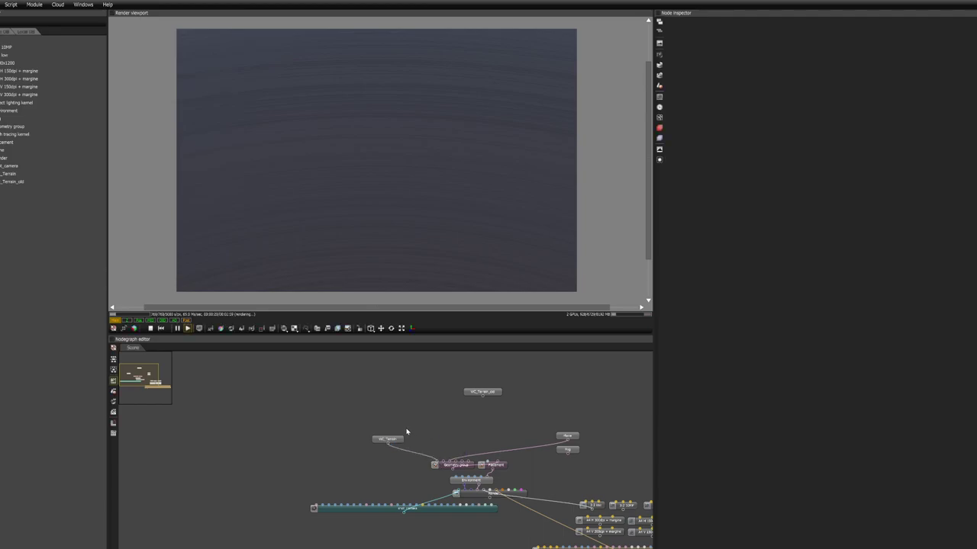
{"action": "left_click", "coordinate": [397, 438]}
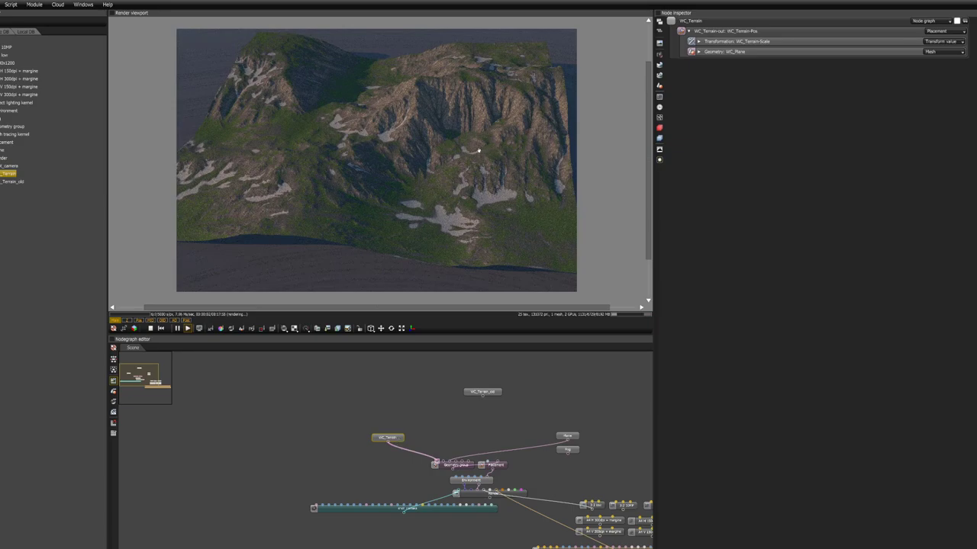
Compare the rendered terrain with the World Creator original, and view it from another angle in Octane
{"action": "key", "text": "alt+Tab"}
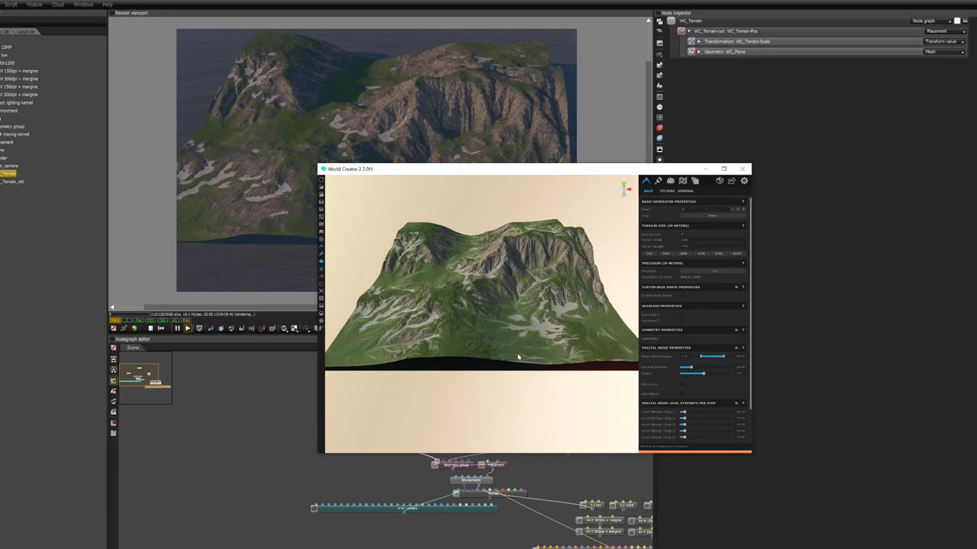
{"action": "left_click", "coordinate": [428, 129]}
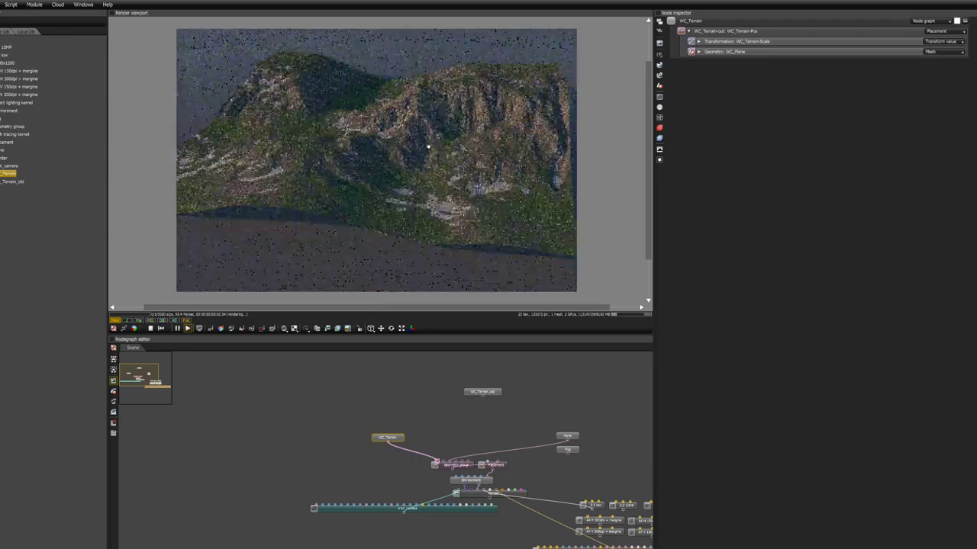
{"action": "left_click_drag", "start_coordinate": [370, 153], "coordinate": [419, 159]}
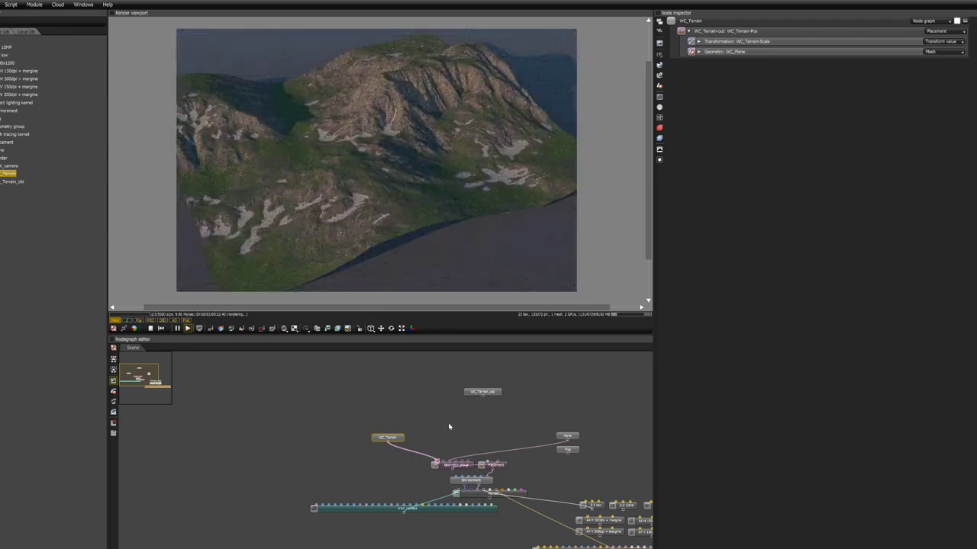
Open the WC_Terrain node graph and move the Rock_01 material and its texture nodes clear of their neighbours
{"action": "double_click", "coordinate": [397, 440]}
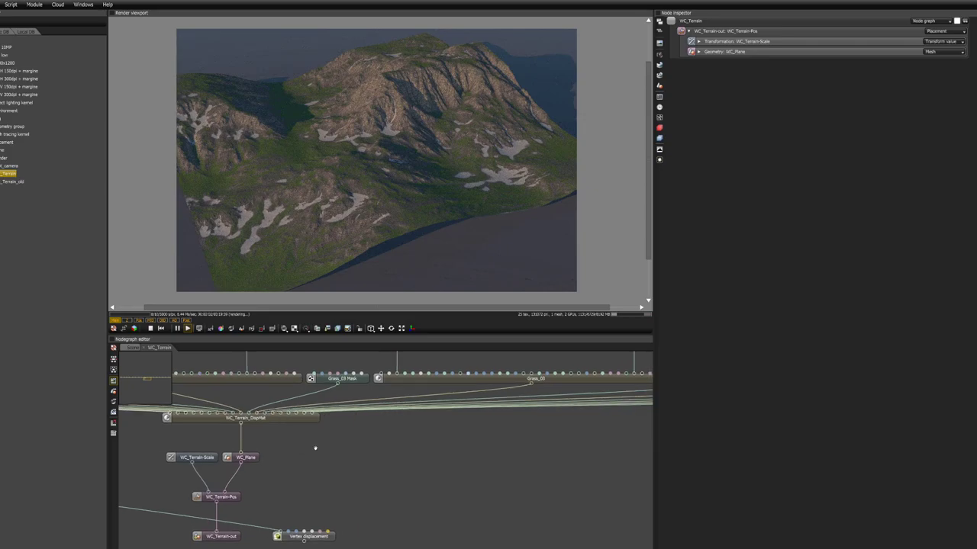
{"action": "left_click_drag", "start_coordinate": [279, 481], "coordinate": [479, 478]}
{"action": "left_click_drag", "start_coordinate": [372, 478], "coordinate": [536, 492]}
{"action": "left_click_drag", "start_coordinate": [344, 482], "coordinate": [539, 488]}
{"action": "left_click_drag", "start_coordinate": [279, 472], "coordinate": [321, 475]}
{"action": "scroll", "coordinate": [321, 474], "scroll_direction": "down", "scroll_amount": 5}
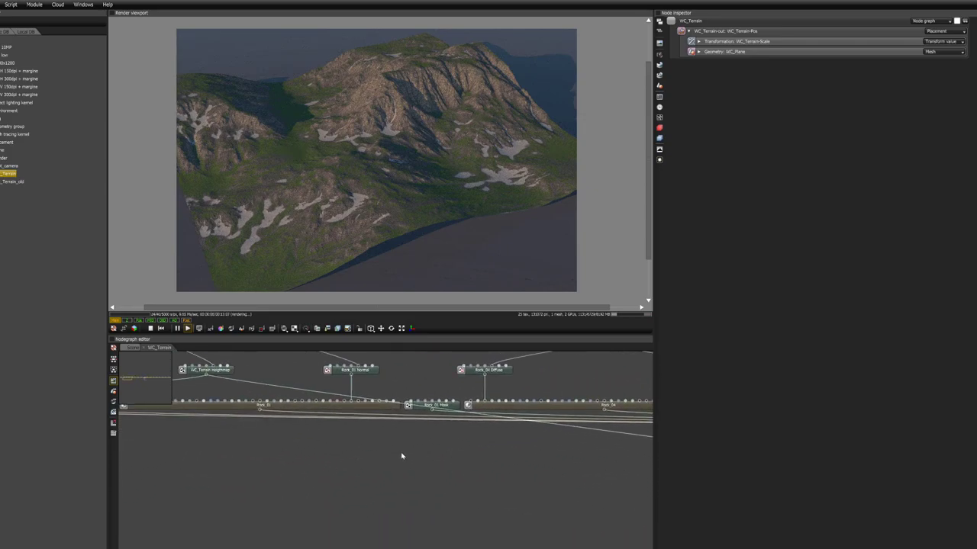
{"action": "middle_click_drag", "start_coordinate": [404, 457], "coordinate": [410, 480]}
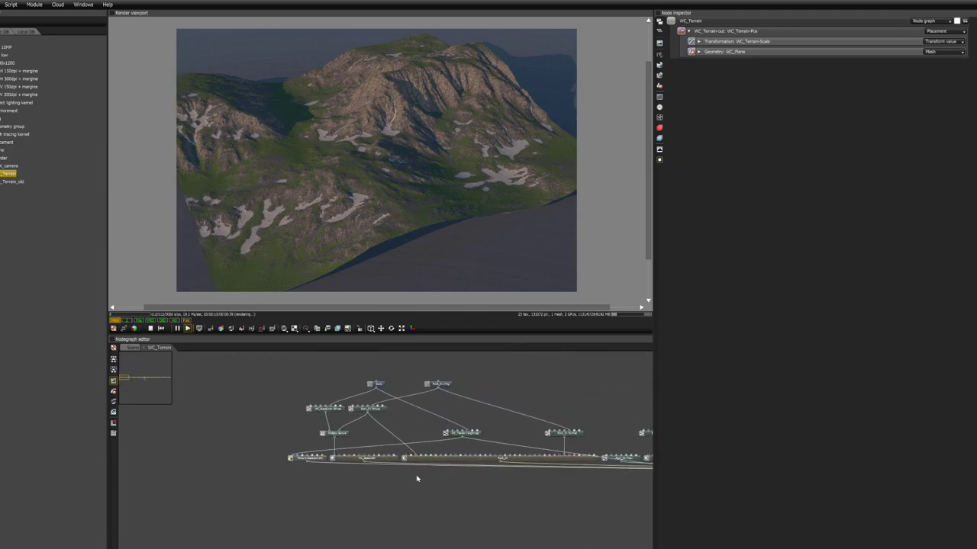
{"action": "left_click", "coordinate": [493, 460]}
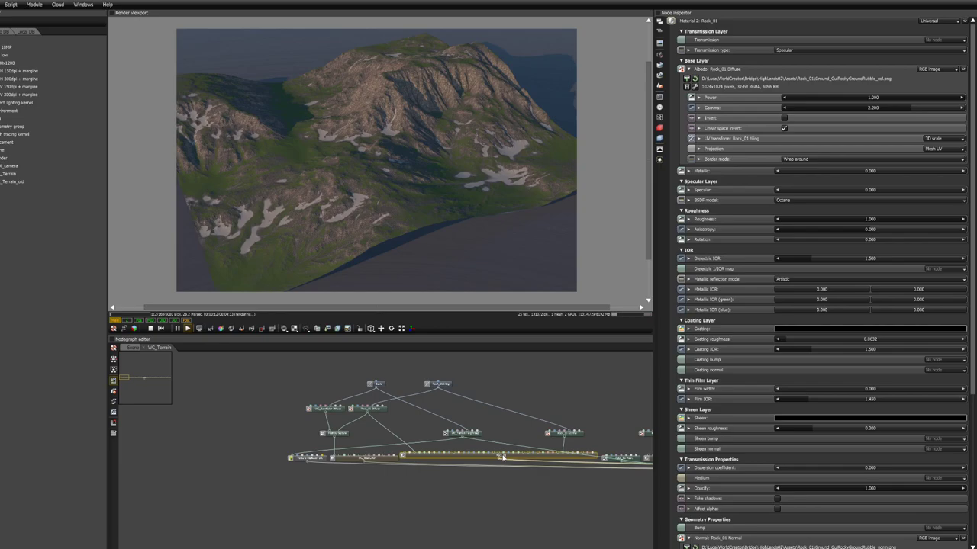
{"action": "left_click_drag", "start_coordinate": [500, 461], "coordinate": [505, 502]}
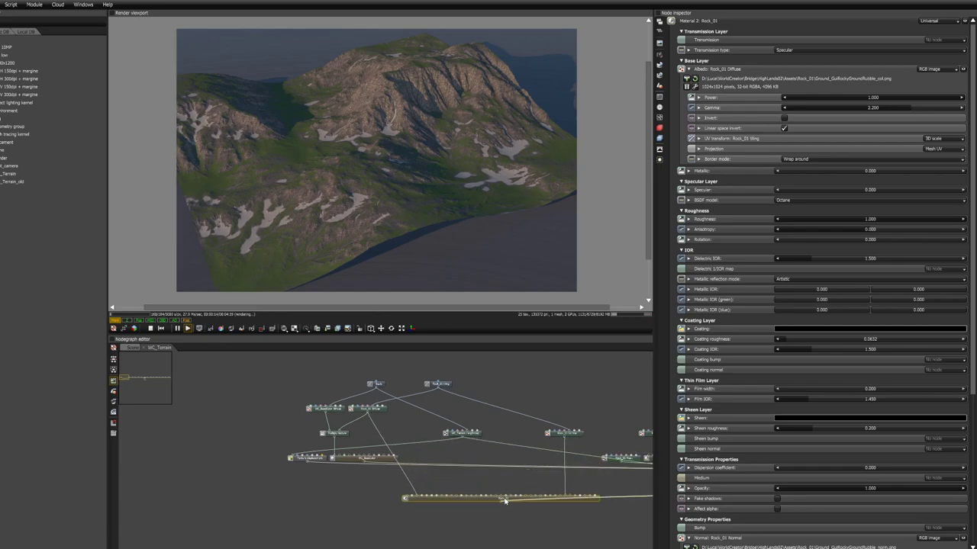
{"action": "left_click", "coordinate": [578, 436]}
{"action": "left_click_drag", "start_coordinate": [577, 436], "coordinate": [582, 437]}
{"action": "left_click_drag", "start_coordinate": [383, 409], "coordinate": [411, 416]}
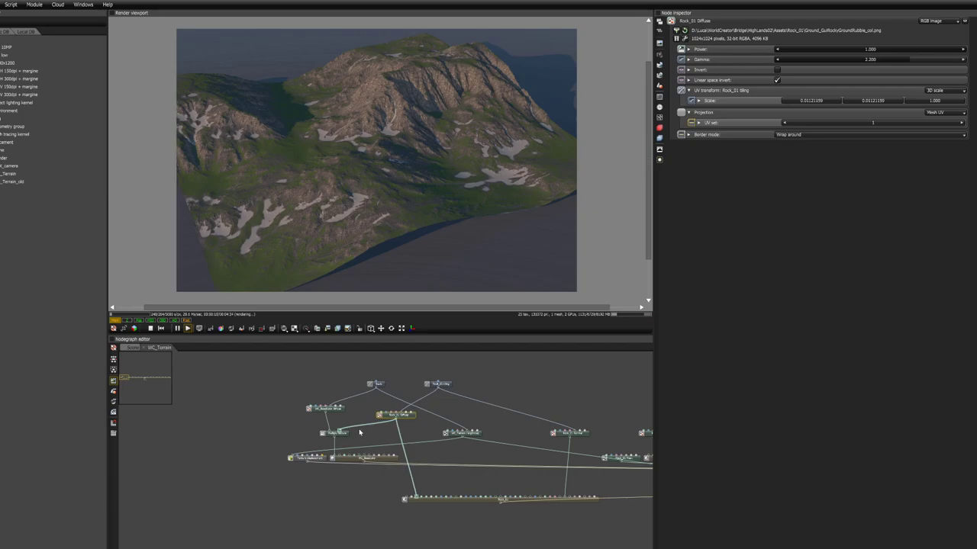
Cut the link from Rock_01 Diffuse to the base material's texture node, and restore it
{"action": "left_click_drag", "start_coordinate": [354, 420], "coordinate": [368, 435], "text": "ctrl"}
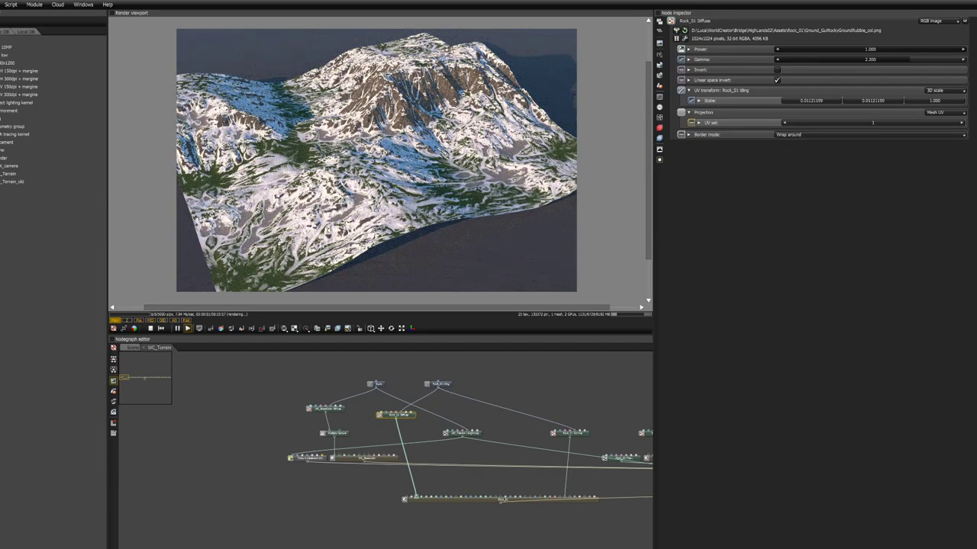
{"action": "left_click_drag", "start_coordinate": [395, 418], "coordinate": [342, 437]}
Examine the Rock_04 material and the remaining material node groups, and return to the scene-level graph
{"action": "left_click_drag", "start_coordinate": [501, 465], "coordinate": [207, 446]}
{"action": "left_click", "coordinate": [439, 437]}
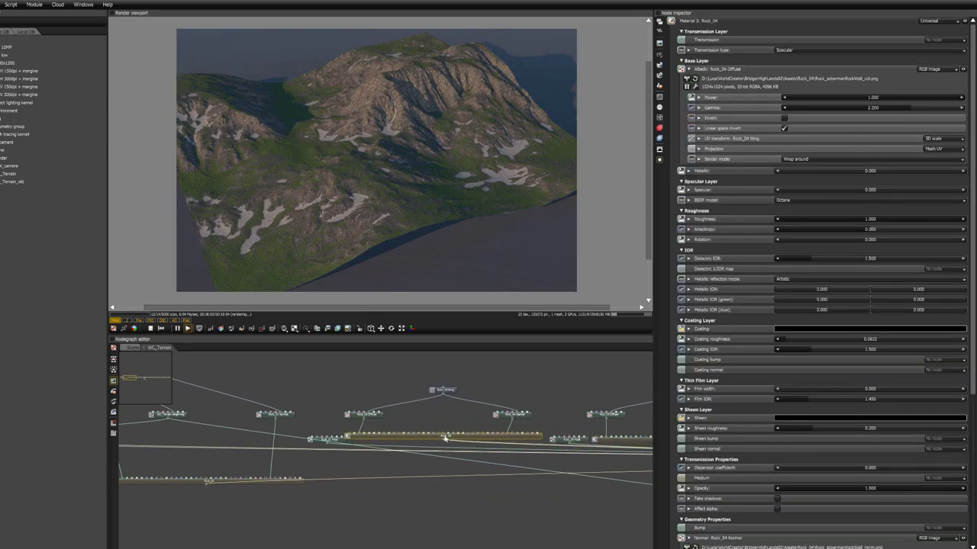
{"action": "left_click_drag", "start_coordinate": [526, 418], "coordinate": [499, 417]}
{"action": "left_click_drag", "start_coordinate": [375, 419], "coordinate": [425, 434]}
{"action": "mouse_move", "coordinate": [549, 399]}
{"action": "left_mouse_down"}
{"action": "mouse_move", "coordinate": [309, 392]}
{"action": "mouse_move", "coordinate": [399, 379]}
{"action": "mouse_move", "coordinate": [321, 380]}
{"action": "left_mouse_up"}
{"action": "middle_click_drag", "start_coordinate": [481, 381], "coordinate": [547, 391]}
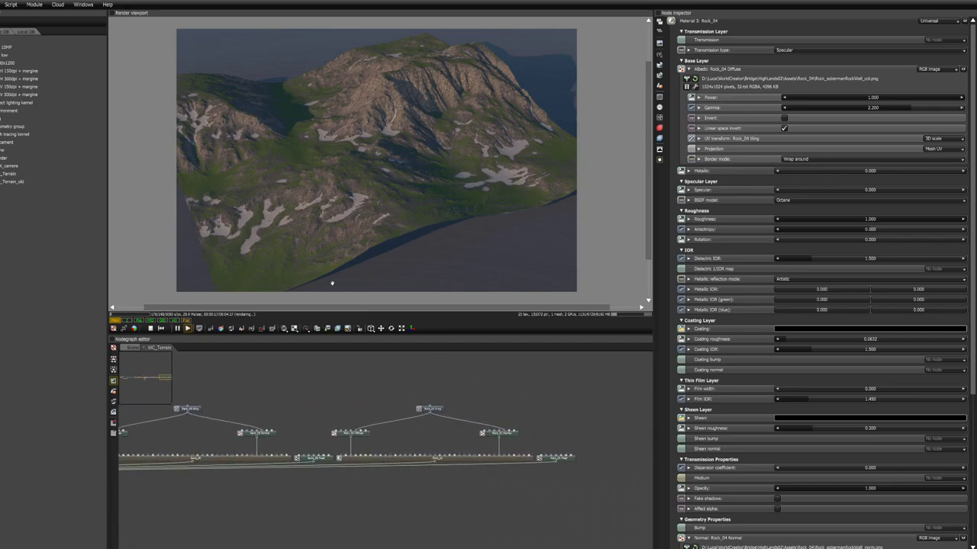
{"action": "middle_click_drag", "start_coordinate": [298, 390], "coordinate": [388, 385]}
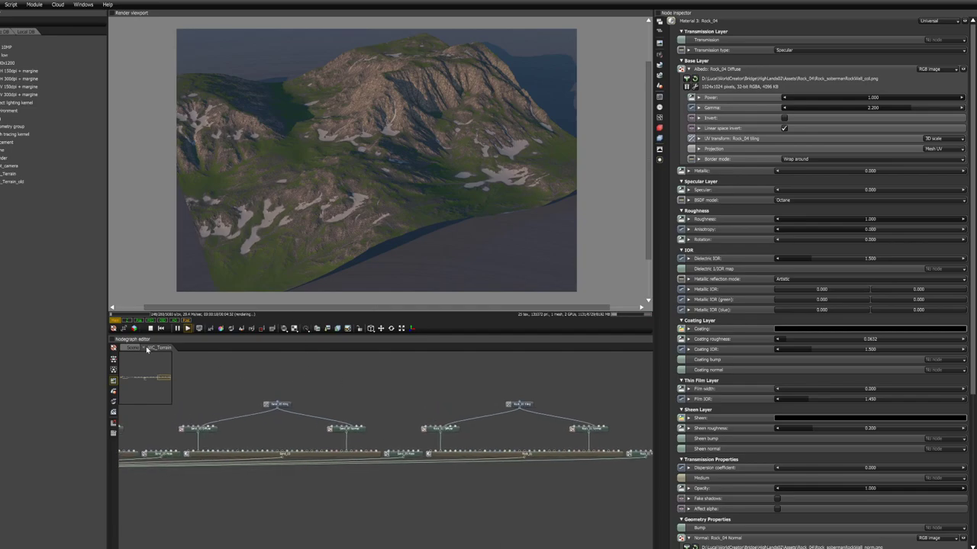
{"action": "left_click", "coordinate": [145, 349]}
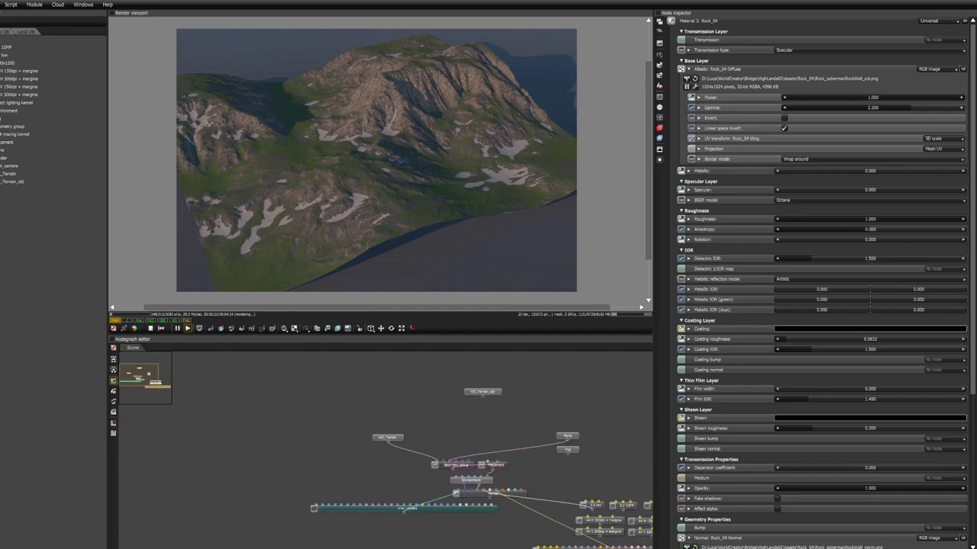
Switch to World Creator, check the terrain's texture layers, and start a new project without saving the current one
{"action": "key", "text": "alt+Tab"}
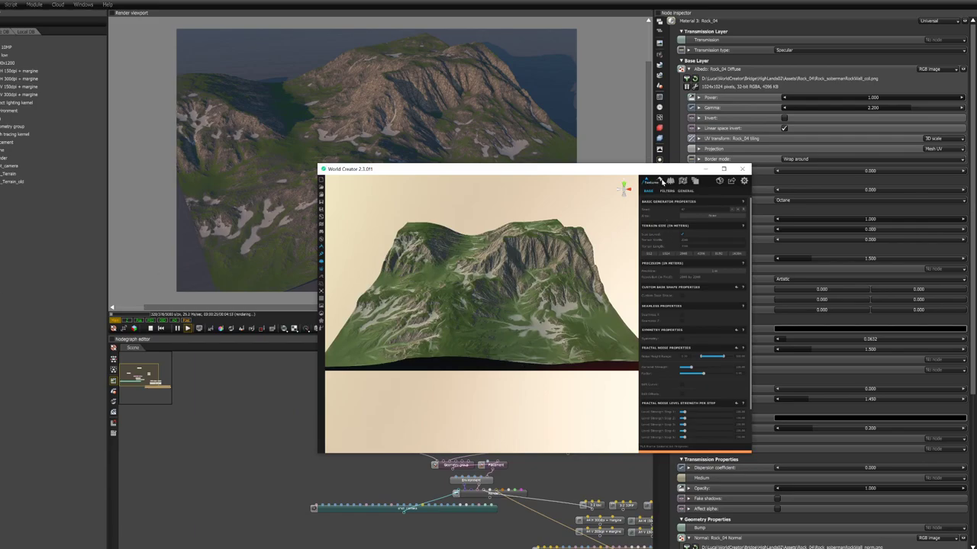
{"action": "left_click", "coordinate": [659, 180]}
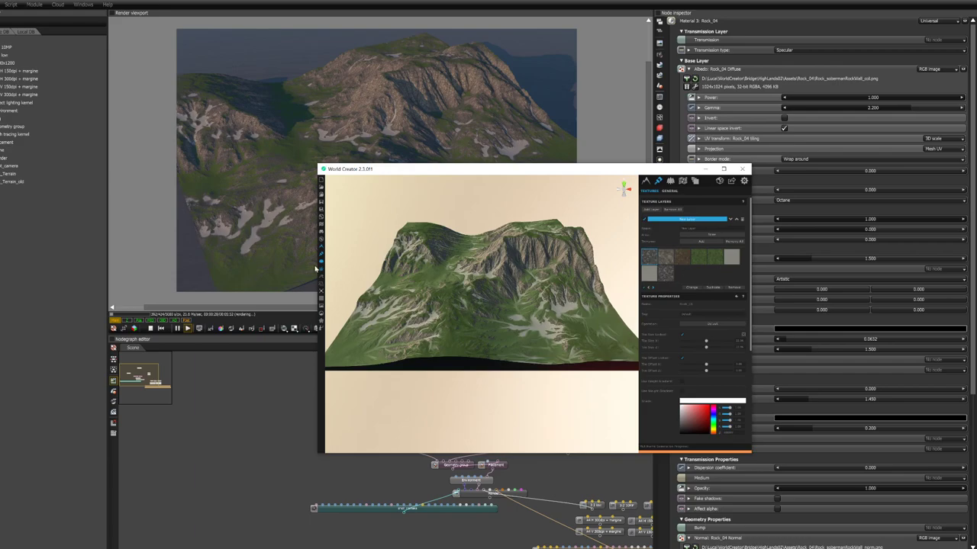
{"action": "left_click", "coordinate": [322, 184]}
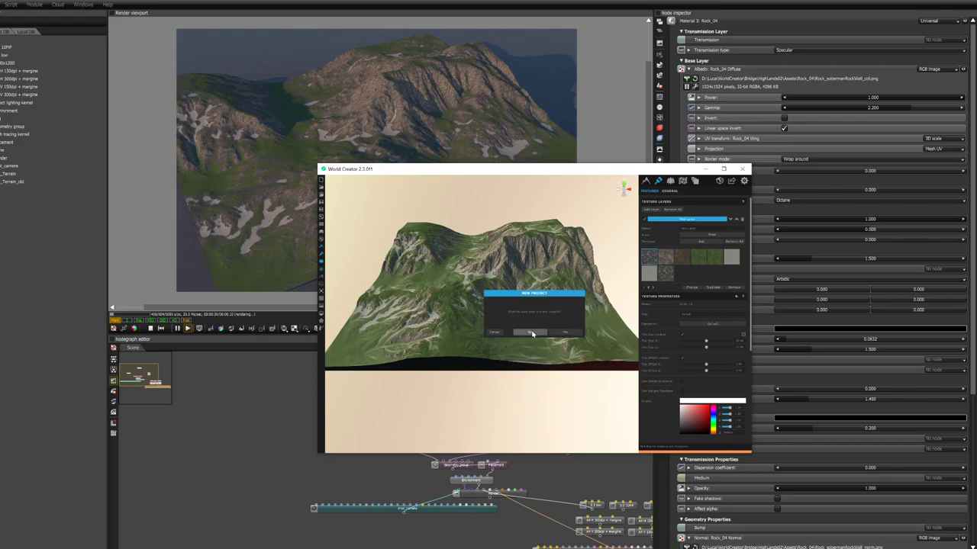
{"action": "left_click", "coordinate": [532, 333]}
Add a filter layer to the new terrain, and remove the surplus second layer
{"action": "left_click", "coordinate": [645, 181]}
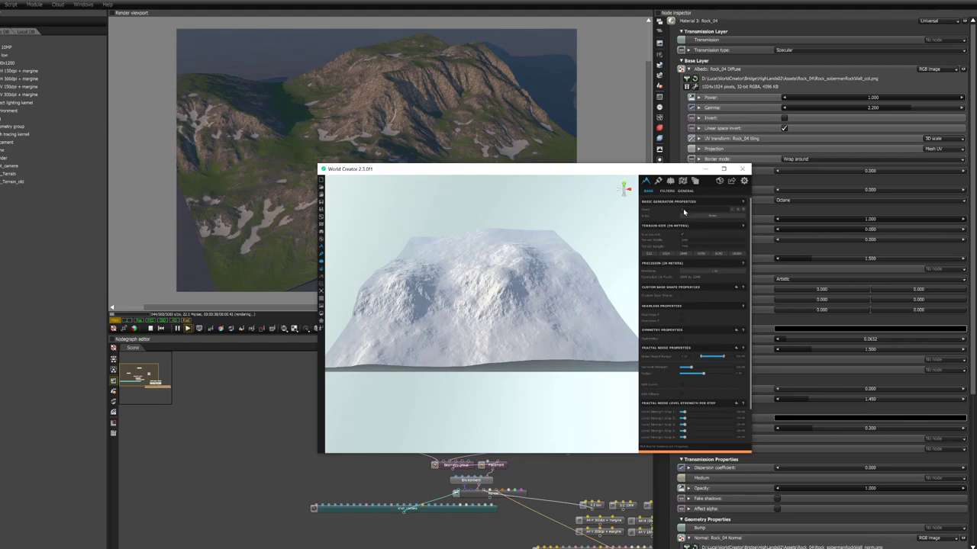
{"action": "left_click", "coordinate": [666, 191]}
{"action": "left_click", "coordinate": [651, 209]}
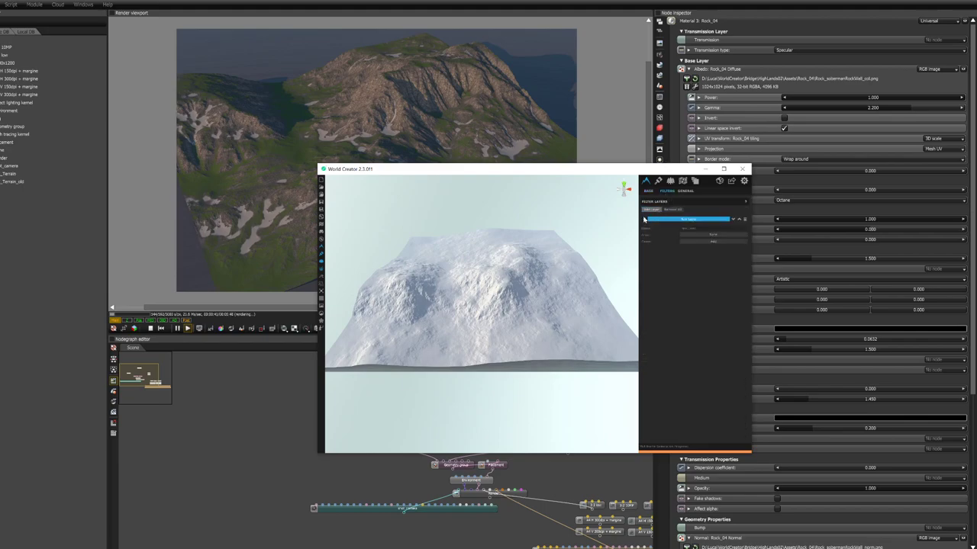
{"action": "left_click", "coordinate": [651, 210]}
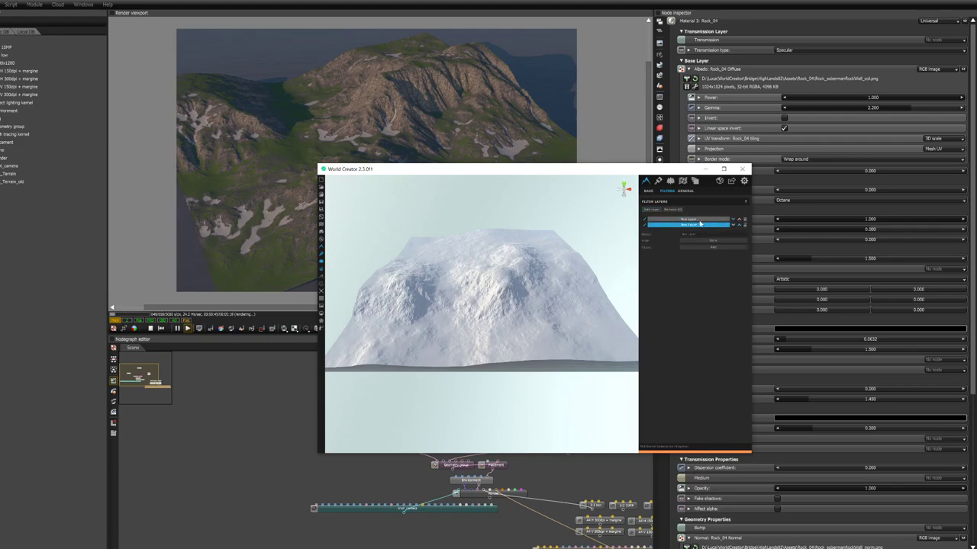
{"action": "left_click", "coordinate": [745, 225]}
Preview the landscape filters and add the sand-covered one to the filter layer
{"action": "left_click", "coordinate": [697, 241]}
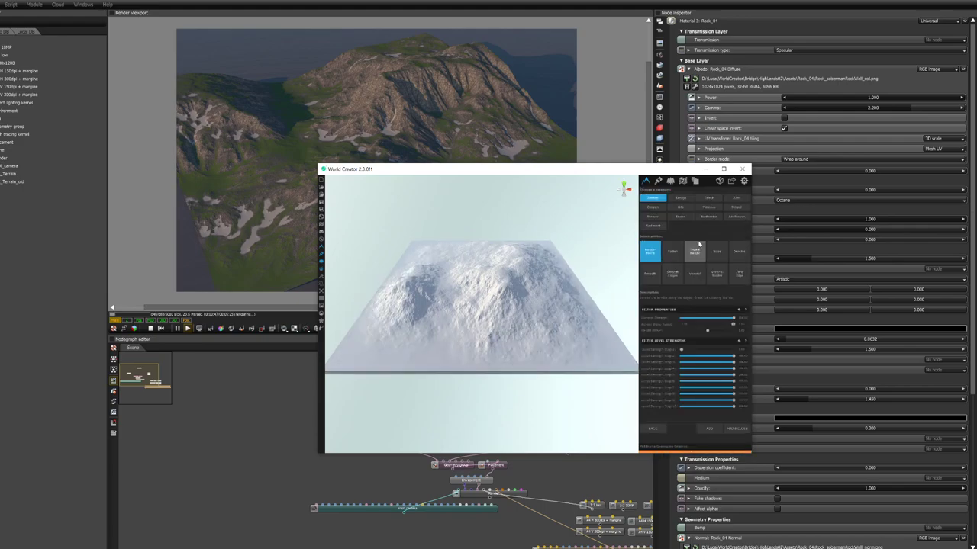
{"action": "left_click", "coordinate": [653, 207]}
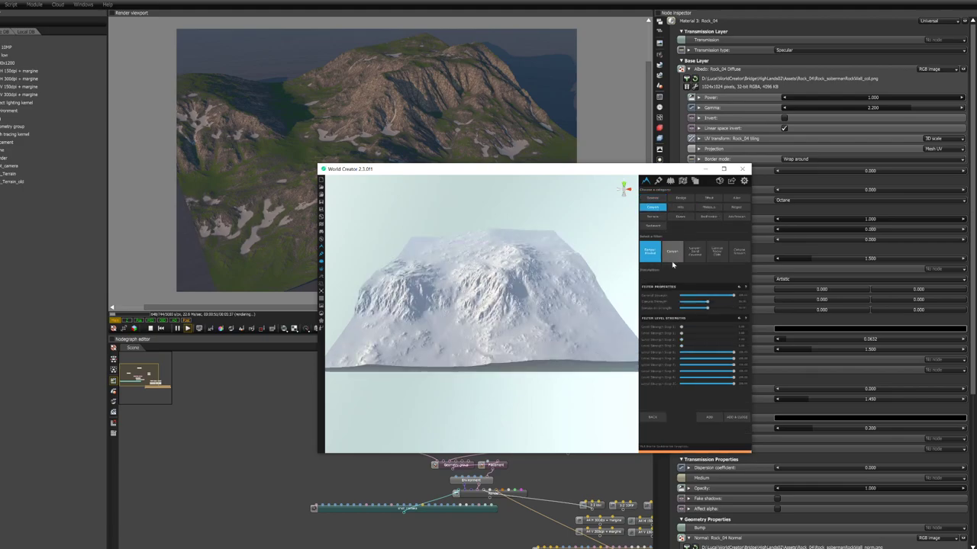
{"action": "left_click", "coordinate": [673, 252]}
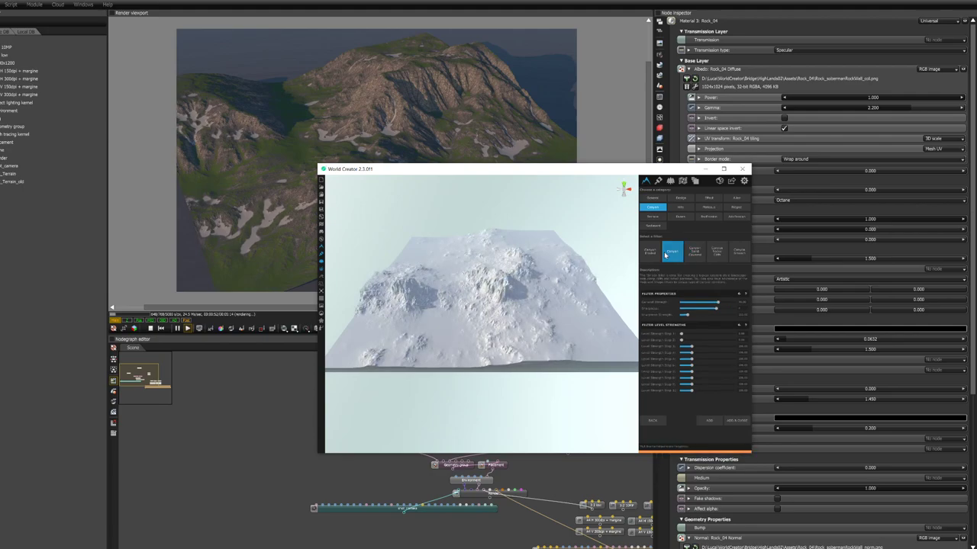
{"action": "left_click", "coordinate": [688, 255]}
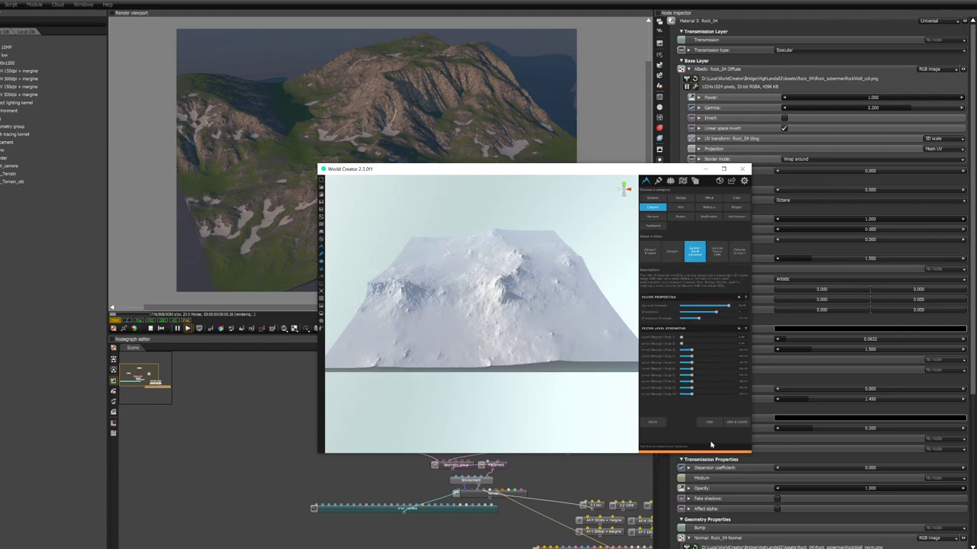
{"action": "left_click", "coordinate": [737, 424]}
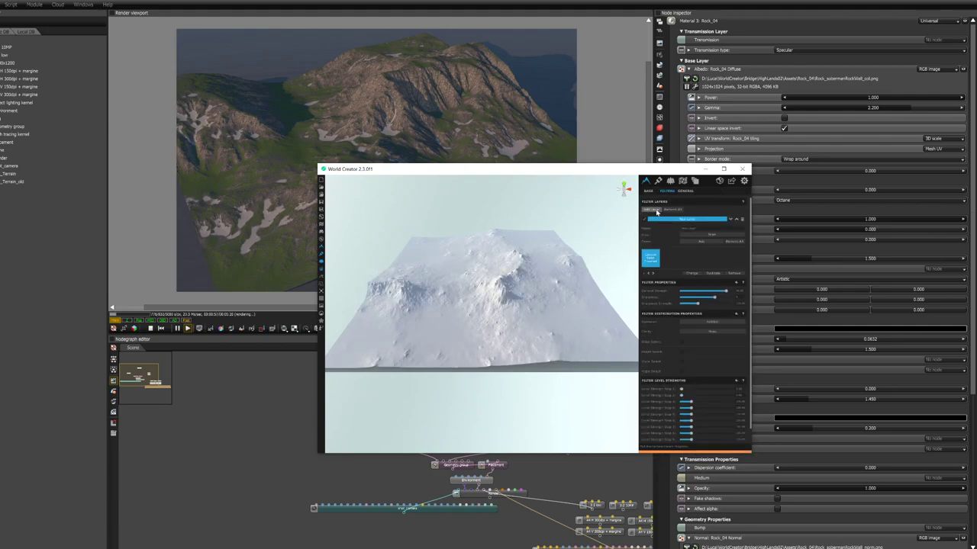
Add a directional erosion filter from the erosion presets after the sand-covered filter in the filter layer
{"action": "left_click", "coordinate": [652, 209]}
{"action": "left_click", "coordinate": [707, 218]}
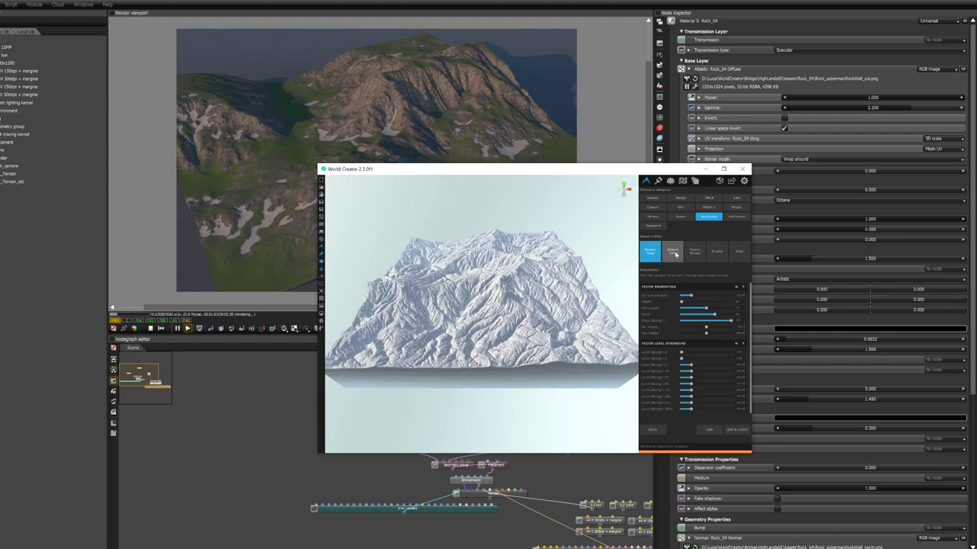
{"action": "left_click", "coordinate": [694, 252]}
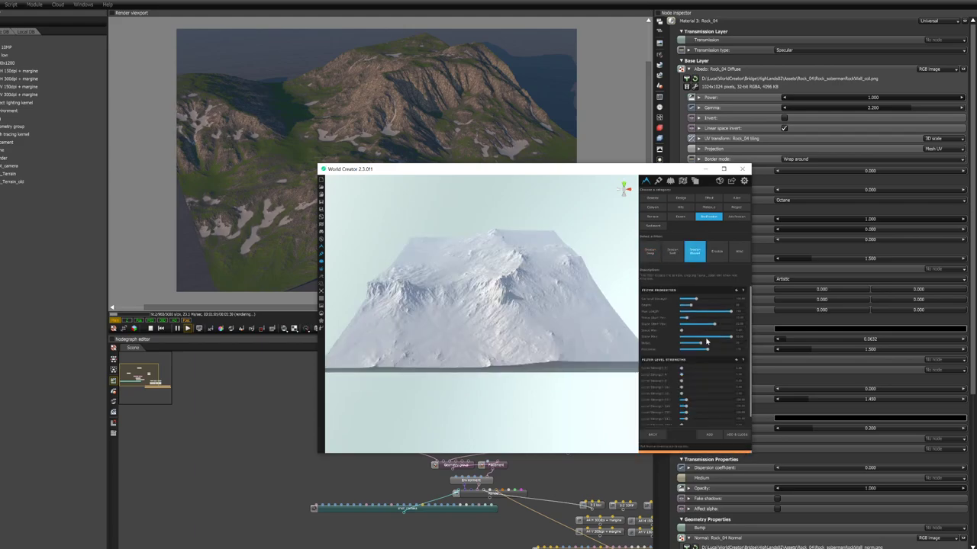
{"action": "left_click", "coordinate": [736, 434]}
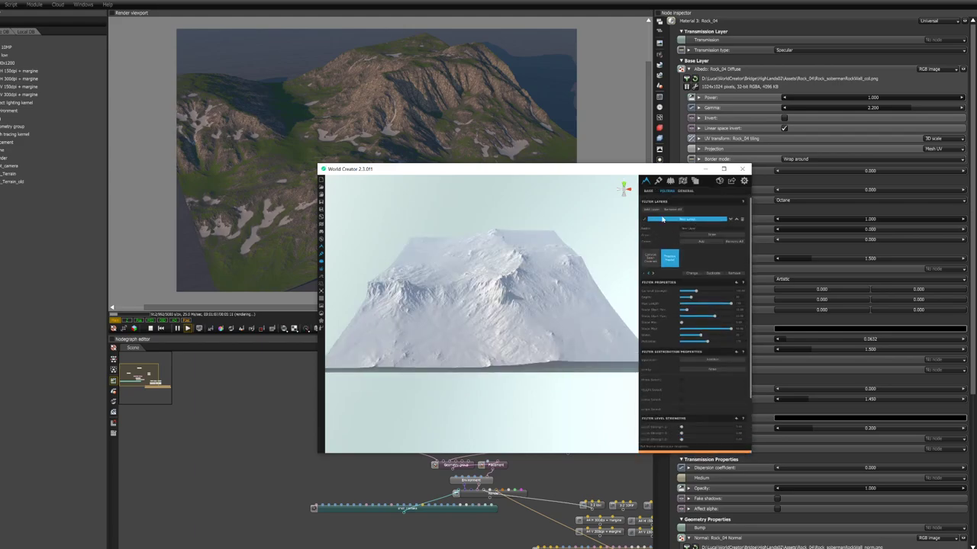
Create a texture layer for the terrain and add the light green grass texture from the library
{"action": "left_click", "coordinate": [657, 181]}
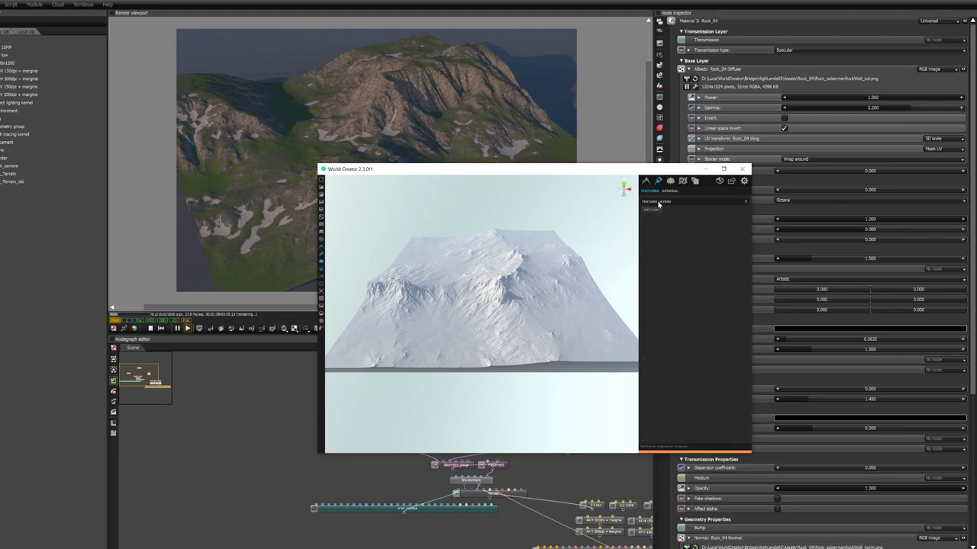
{"action": "left_click", "coordinate": [653, 209]}
{"action": "left_click", "coordinate": [698, 243]}
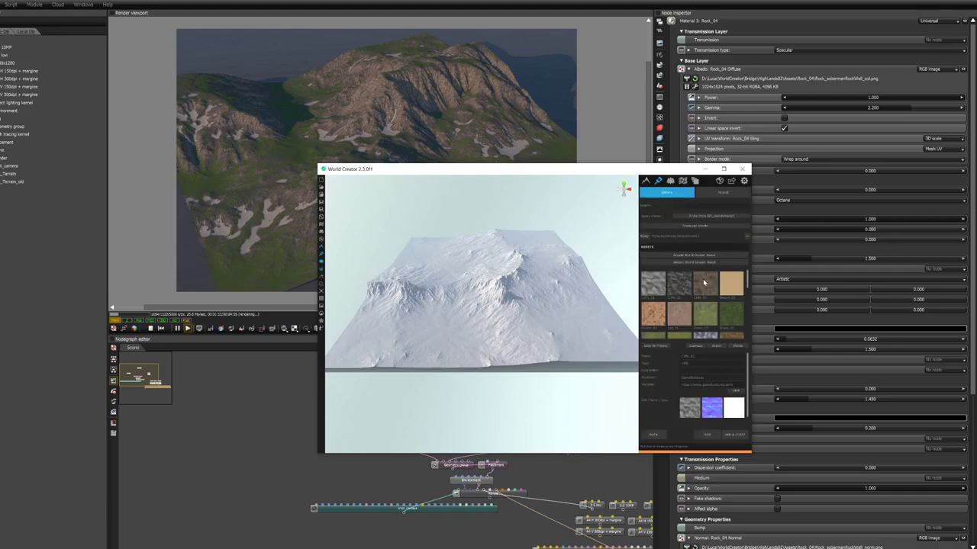
{"action": "left_click", "coordinate": [703, 323]}
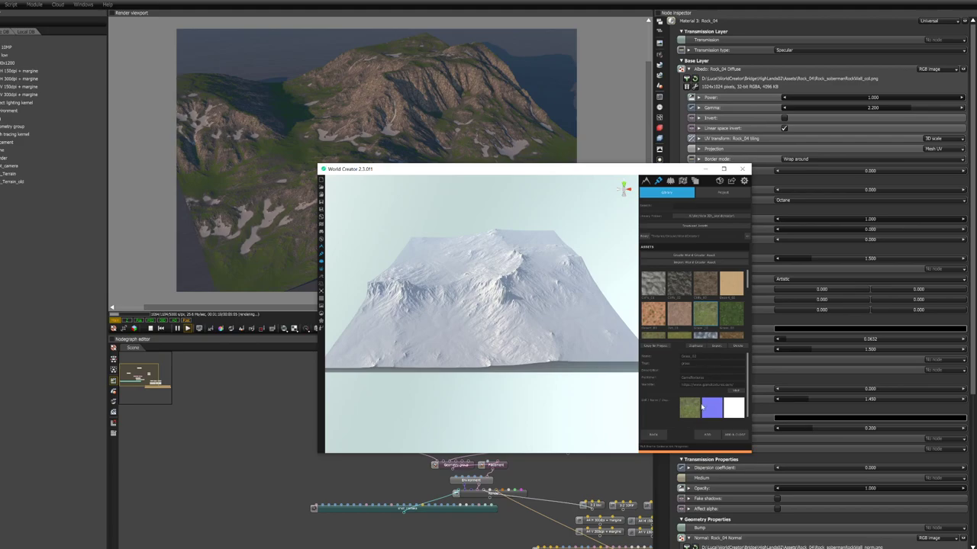
{"action": "left_click", "coordinate": [734, 434]}
{"action": "mouse_move", "coordinate": [457, 321]}
{"action": "left_mouse_down"}
{"action": "mouse_move", "coordinate": [480, 327]}
{"action": "mouse_move", "coordinate": [436, 316]}
{"action": "mouse_move", "coordinate": [457, 312]}
{"action": "left_mouse_up"}
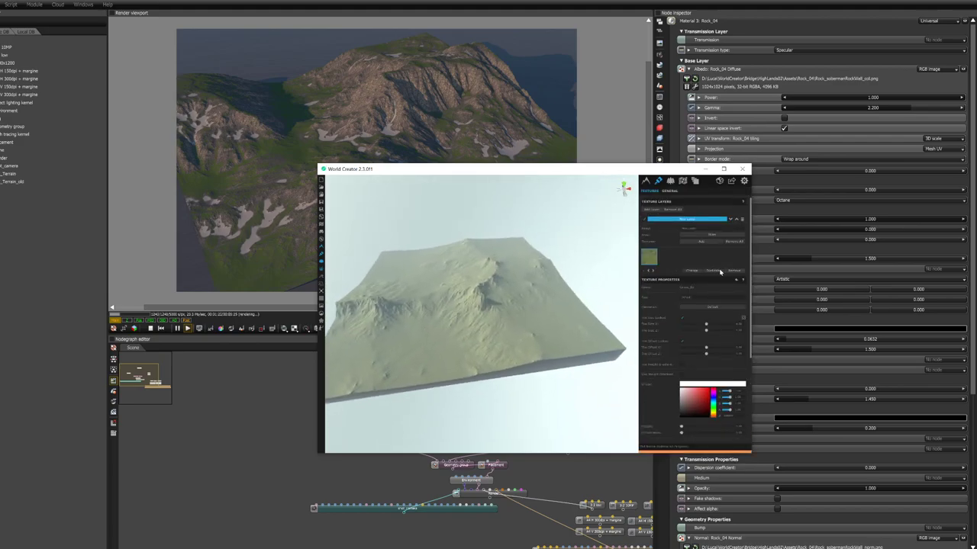
Add the grey cliff texture from the library to the texture layer, above the grass
{"action": "left_click", "coordinate": [702, 243]}
{"action": "left_click", "coordinate": [731, 254]}
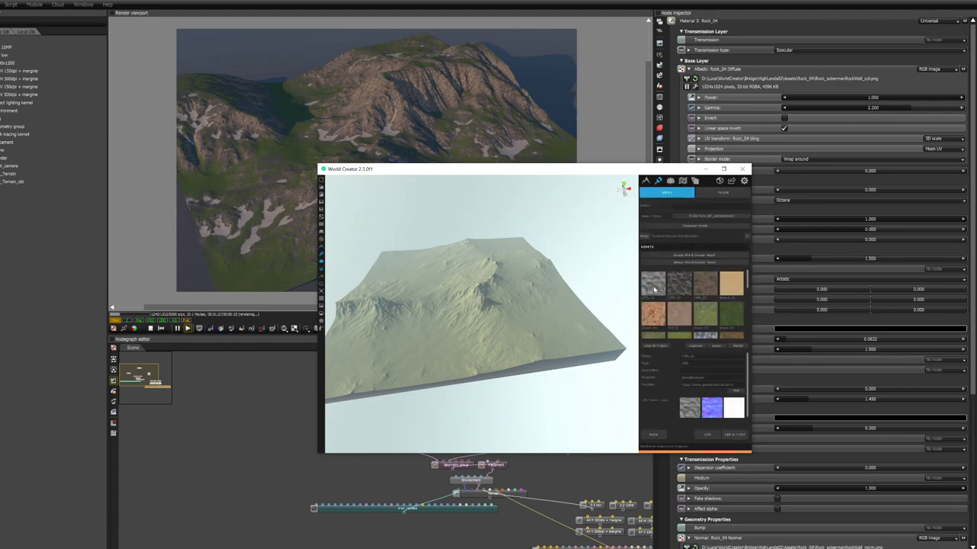
{"action": "left_click", "coordinate": [731, 432]}
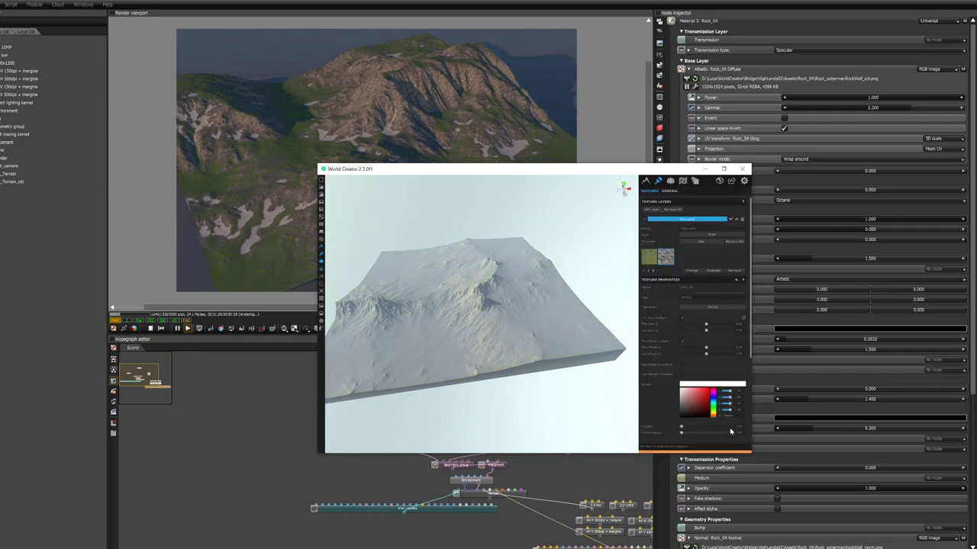
Enable height-based distribution for the cliff texture and adjust its height range so it covers only the upper terrain
{"action": "scroll", "coordinate": [668, 360], "scroll_direction": "down", "scroll_amount": 4}
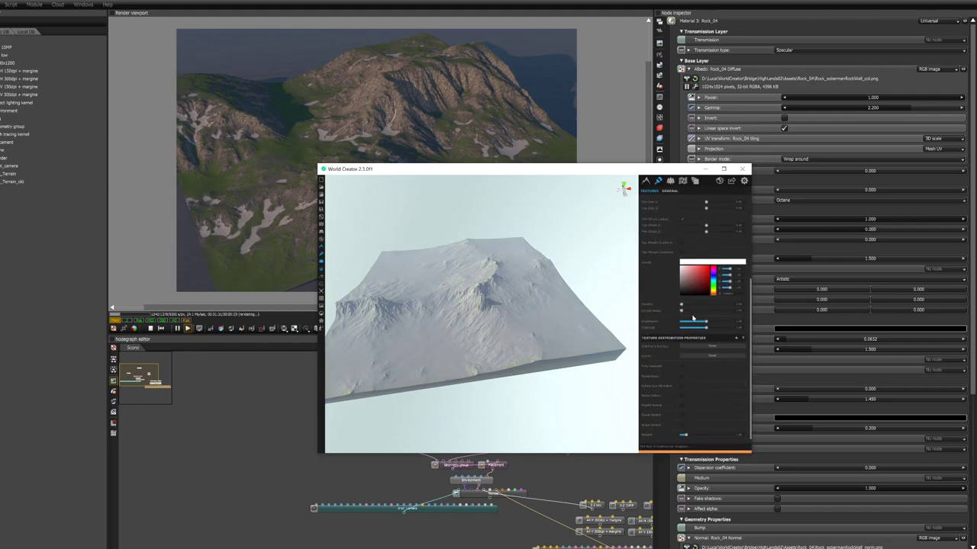
{"action": "left_click", "coordinate": [682, 405]}
{"action": "type", "text": "10"}
{"action": "key", "text": "Return"}
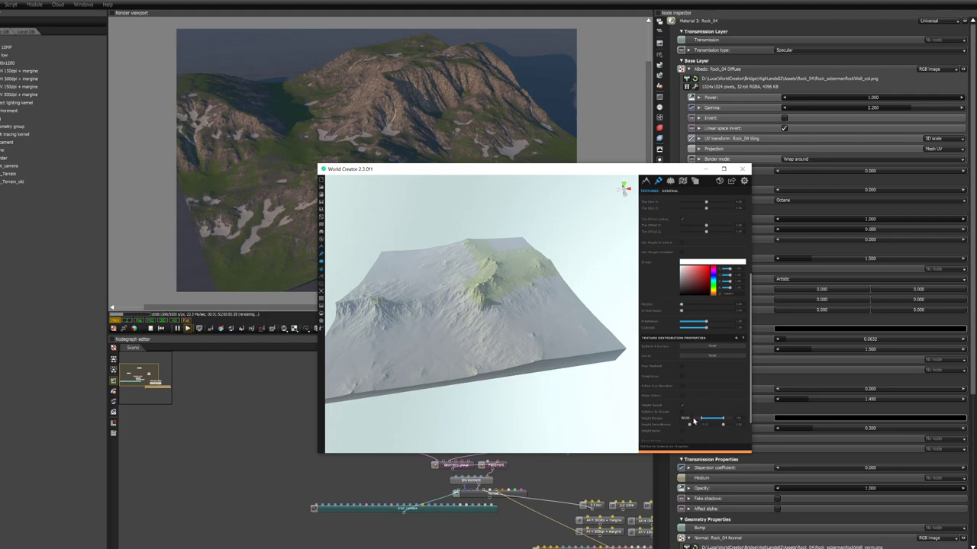
{"action": "left_click_drag", "start_coordinate": [696, 420], "coordinate": [733, 422]}
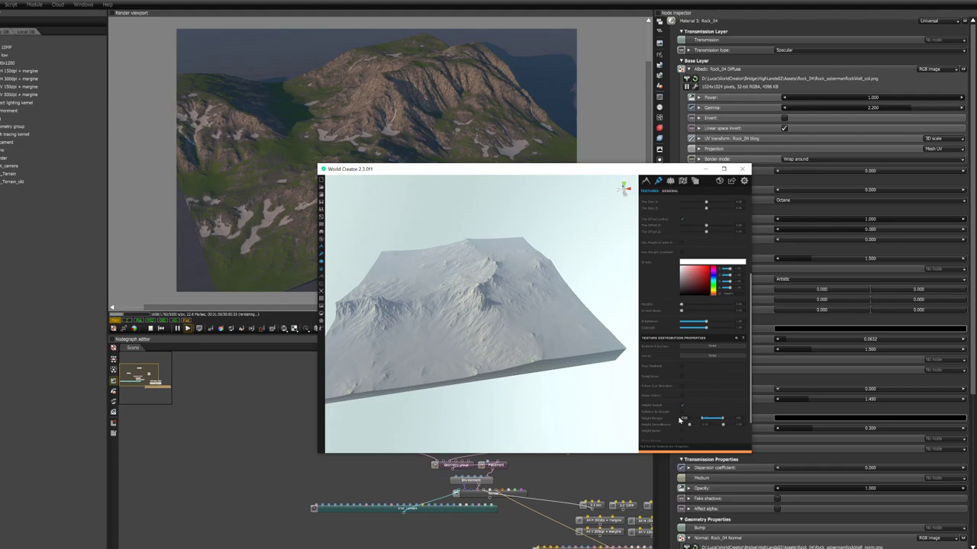
{"action": "type", "text": "00"}
{"action": "left_click", "coordinate": [682, 420]}
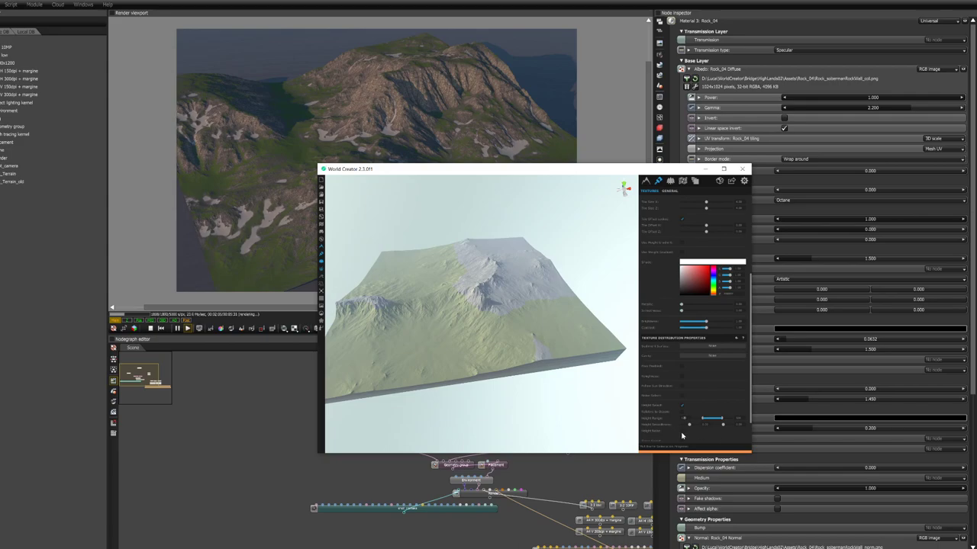
Turn on height noise for the cliff texture and inspect the blend on the peaks from several angles
{"action": "left_click", "coordinate": [681, 432]}
{"action": "left_click_drag", "start_coordinate": [580, 305], "coordinate": [471, 299]}
{"action": "scroll", "coordinate": [527, 305], "scroll_direction": "up", "scroll_amount": 5}
{"action": "scroll", "coordinate": [465, 304], "scroll_direction": "down", "scroll_amount": 5}
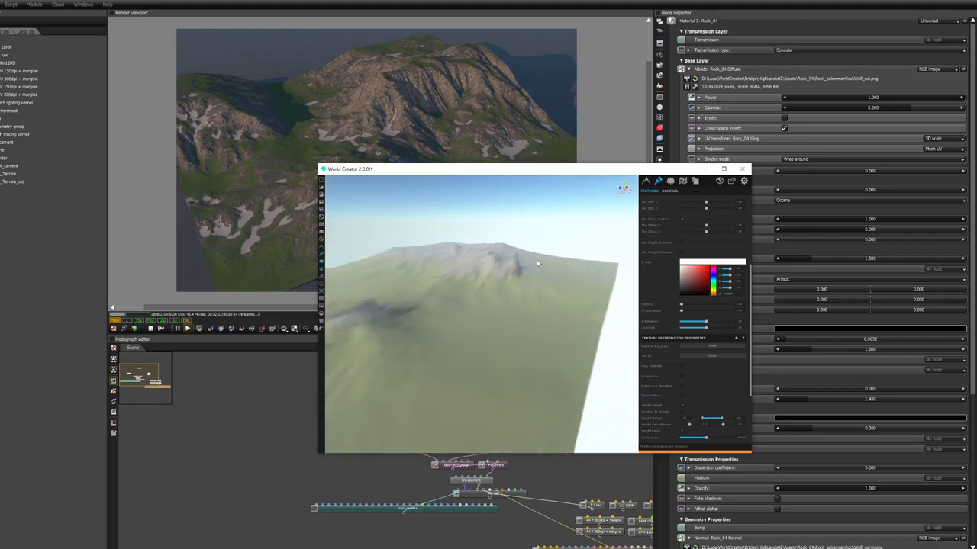
{"action": "left_click_drag", "start_coordinate": [384, 305], "coordinate": [462, 313]}
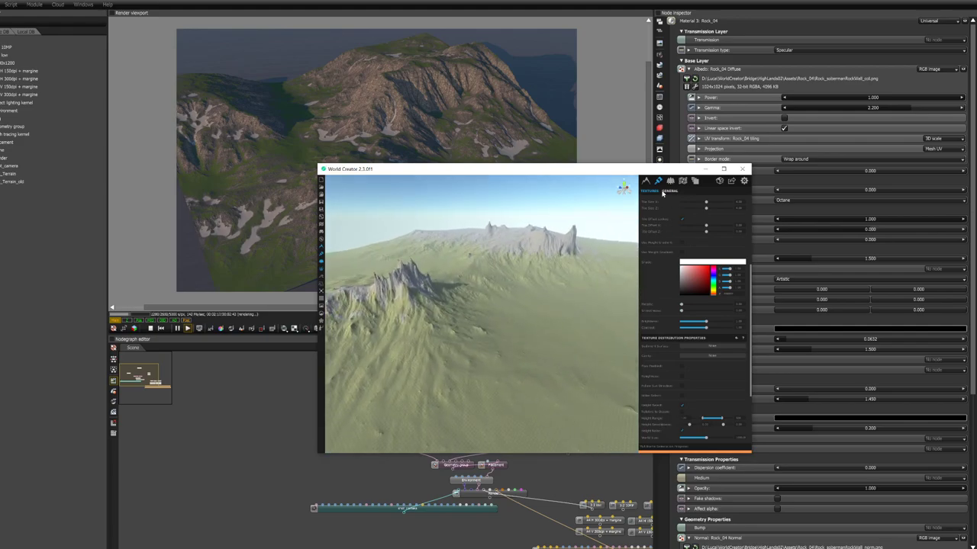
{"action": "left_click_drag", "start_coordinate": [609, 273], "coordinate": [450, 343]}
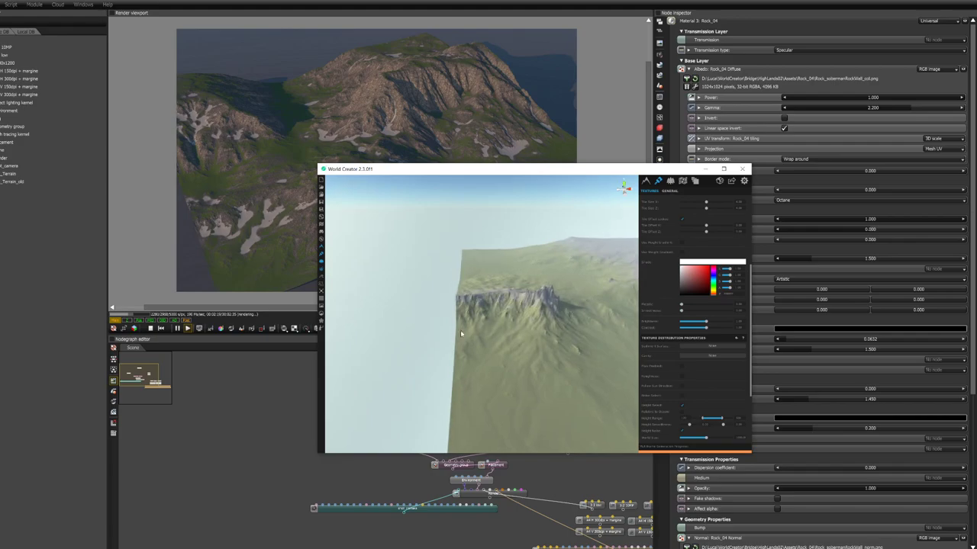
Duplicate the grass texture and tint the copy dark green
{"action": "scroll", "coordinate": [679, 324], "scroll_direction": "up", "scroll_amount": 5}
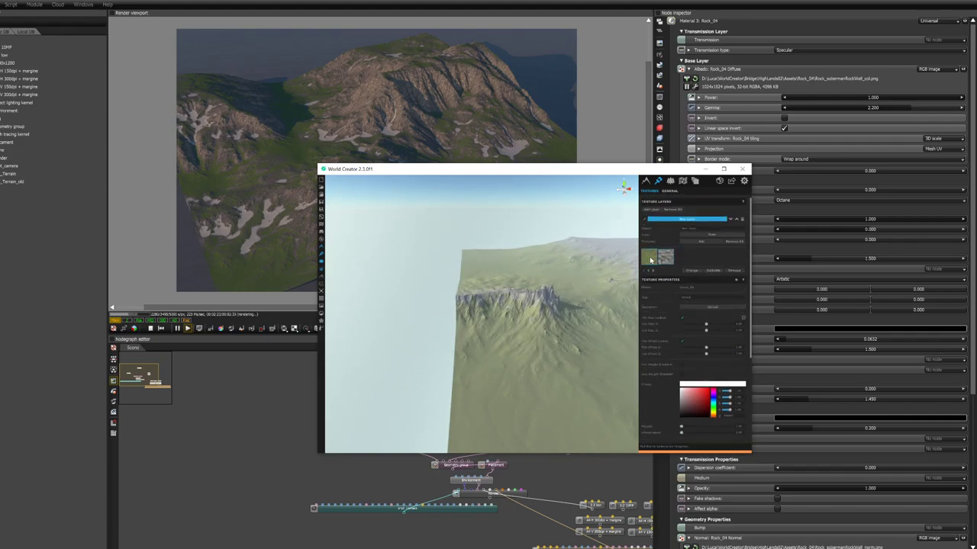
{"action": "left_click", "coordinate": [712, 270]}
{"action": "middle_click_drag", "start_coordinate": [504, 358], "coordinate": [591, 350]}
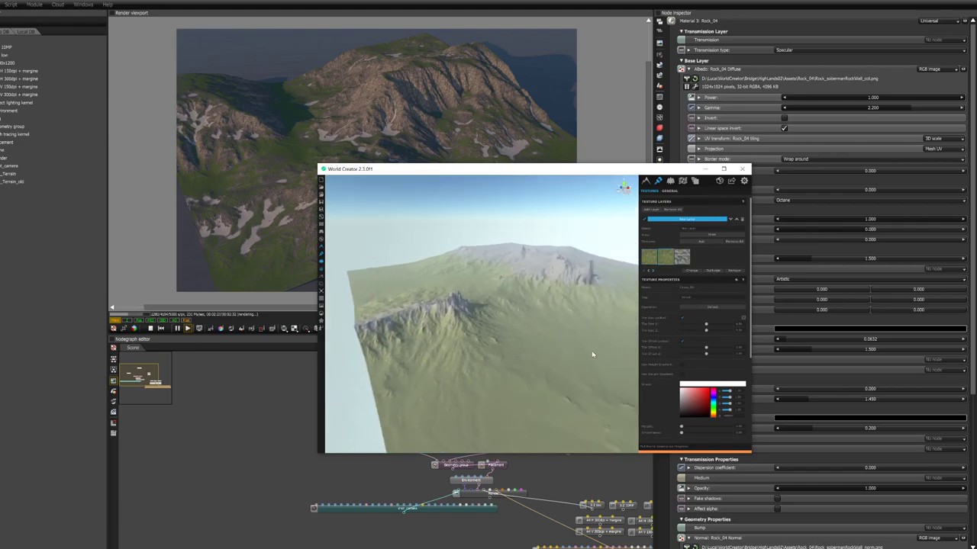
{"action": "left_click", "coordinate": [699, 386]}
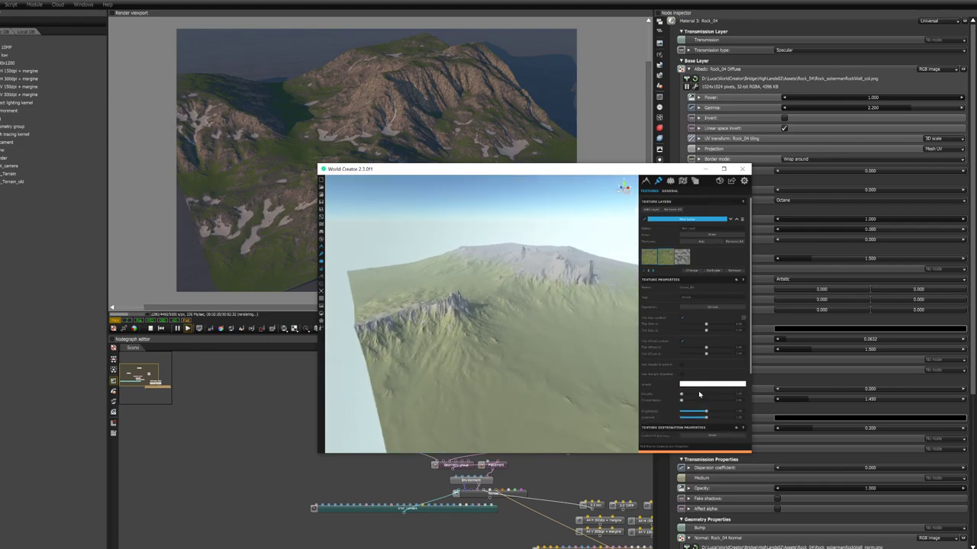
{"action": "left_click", "coordinate": [699, 386]}
{"action": "left_click", "coordinate": [715, 407]}
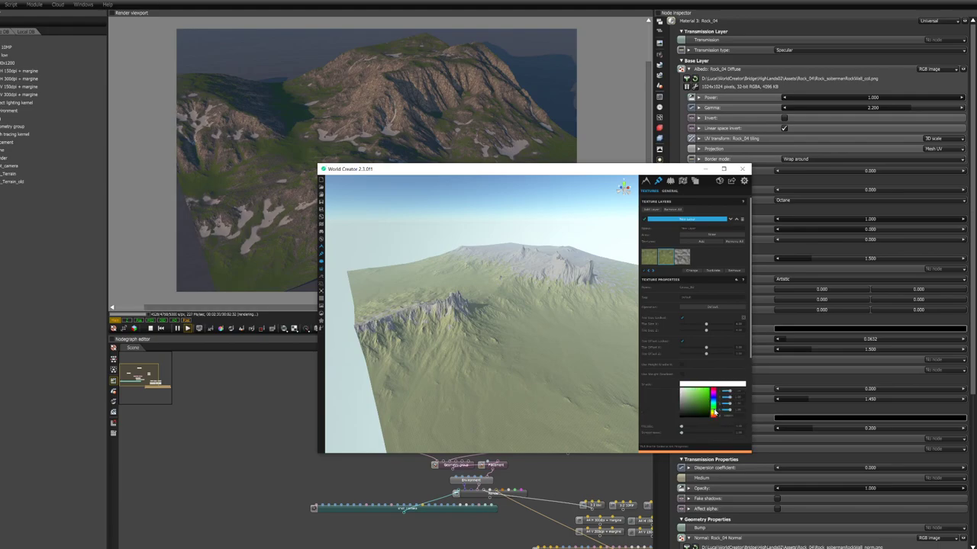
{"action": "left_click", "coordinate": [700, 405]}
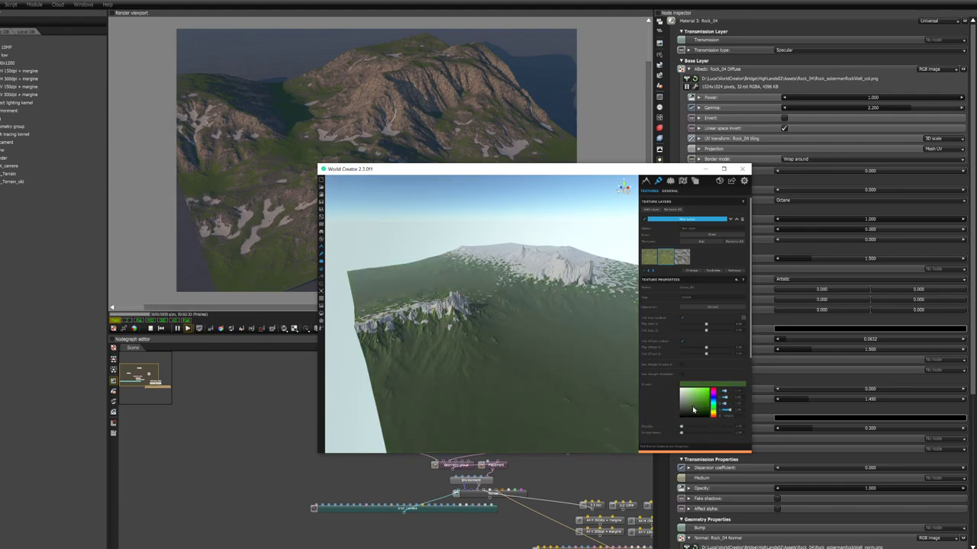
Enable noise-based distribution for the dark green grass and adjust its noise to break the cover into patches
{"action": "scroll", "coordinate": [671, 406], "scroll_direction": "down", "scroll_amount": 2}
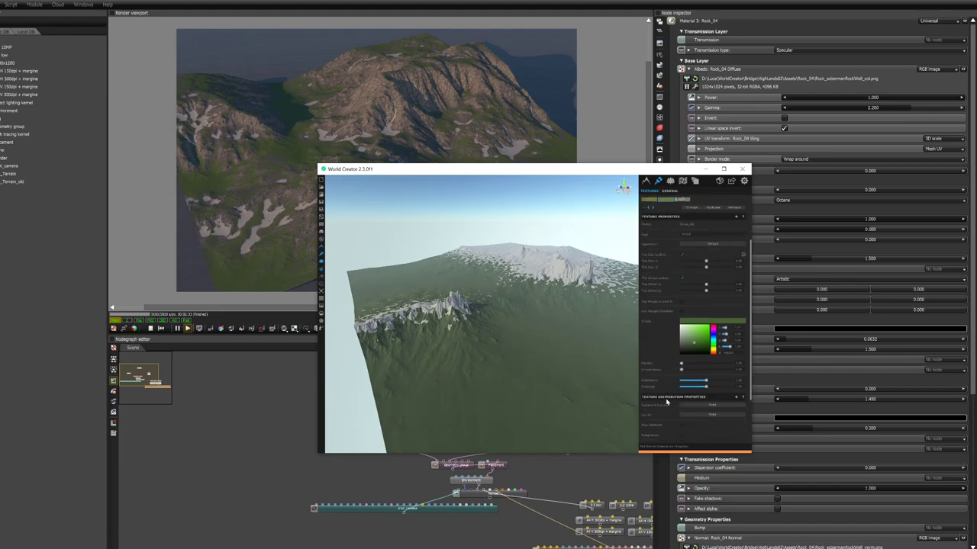
{"action": "scroll", "coordinate": [668, 405], "scroll_direction": "down", "scroll_amount": 2}
{"action": "left_click", "coordinate": [682, 396]}
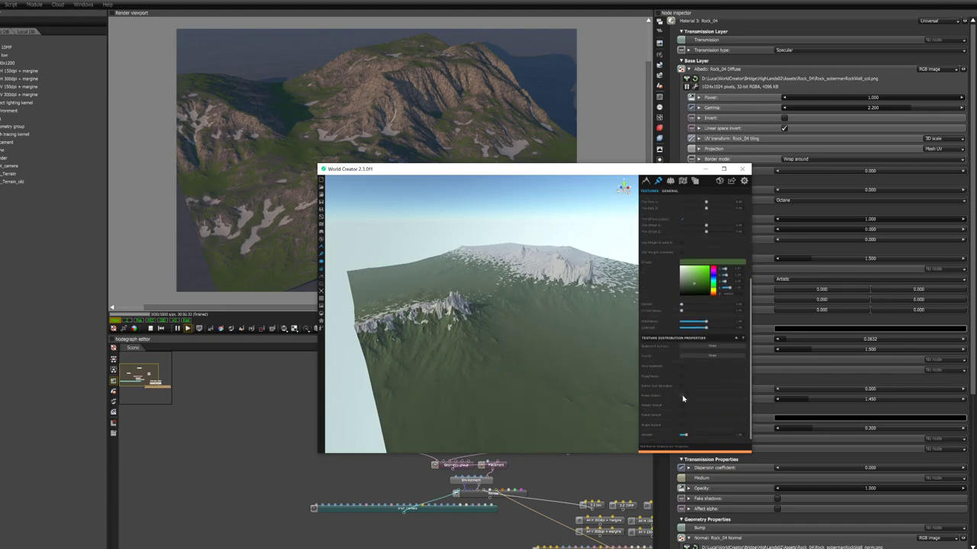
{"action": "left_click", "coordinate": [695, 411]}
{"action": "left_click_drag", "start_coordinate": [696, 409], "coordinate": [706, 410]}
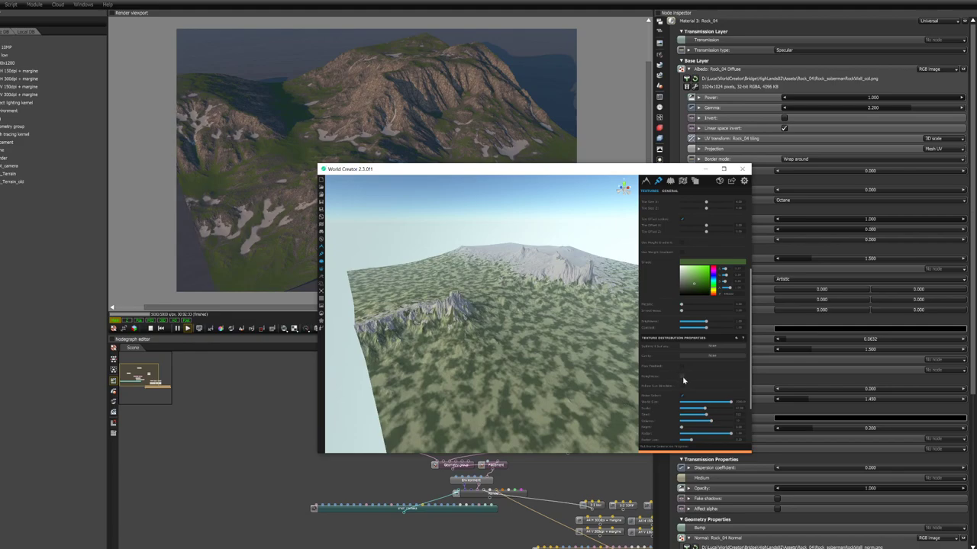
Enable slope-based distribution for the dark green grass and lower the upper slope limit to keep it off steep areas
{"action": "scroll", "coordinate": [666, 415], "scroll_direction": "down", "scroll_amount": 2}
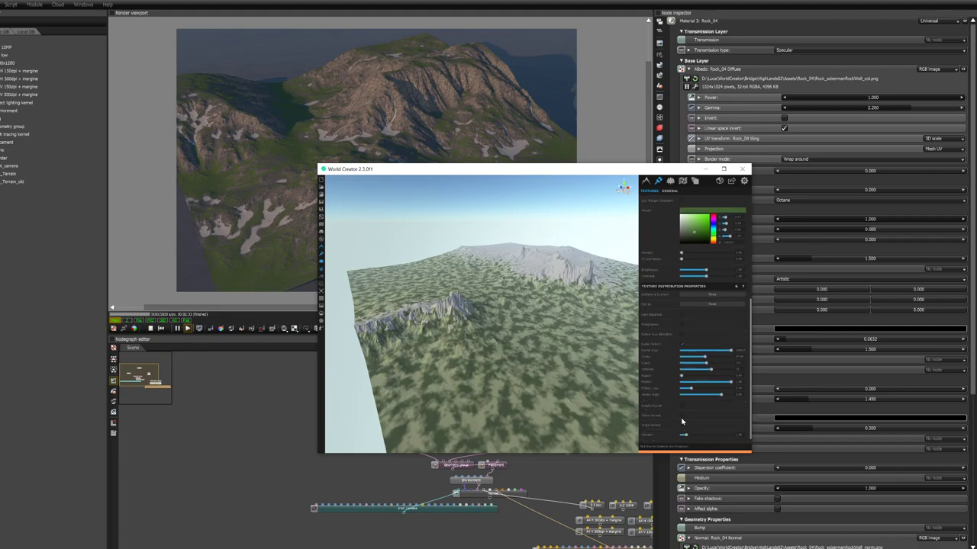
{"action": "left_click", "coordinate": [681, 417]}
{"action": "left_click_drag", "start_coordinate": [731, 424], "coordinate": [694, 425]}
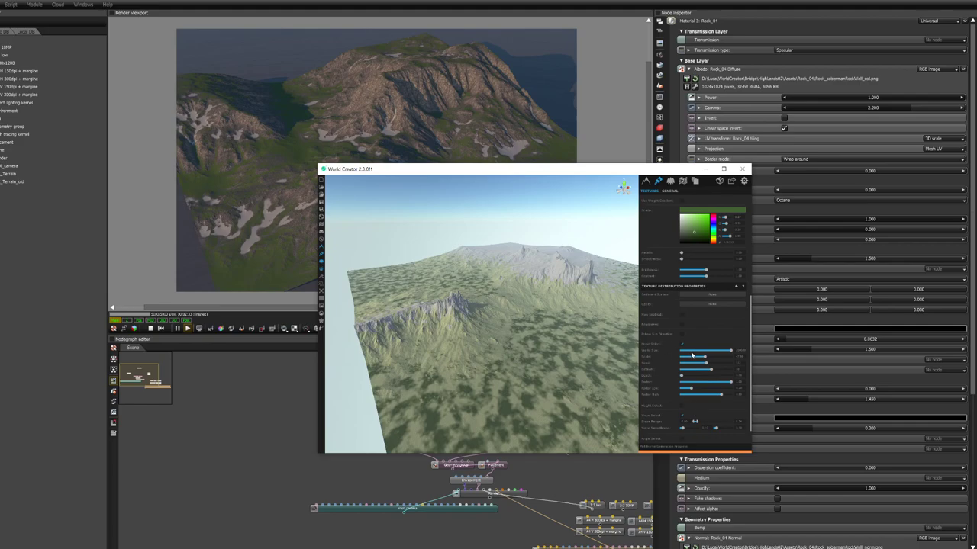
Reduce the noise scale of the dark green grass, fine-tune its other noise settings, and check the patches across the terrain
{"action": "left_click_drag", "start_coordinate": [729, 353], "coordinate": [689, 362]}
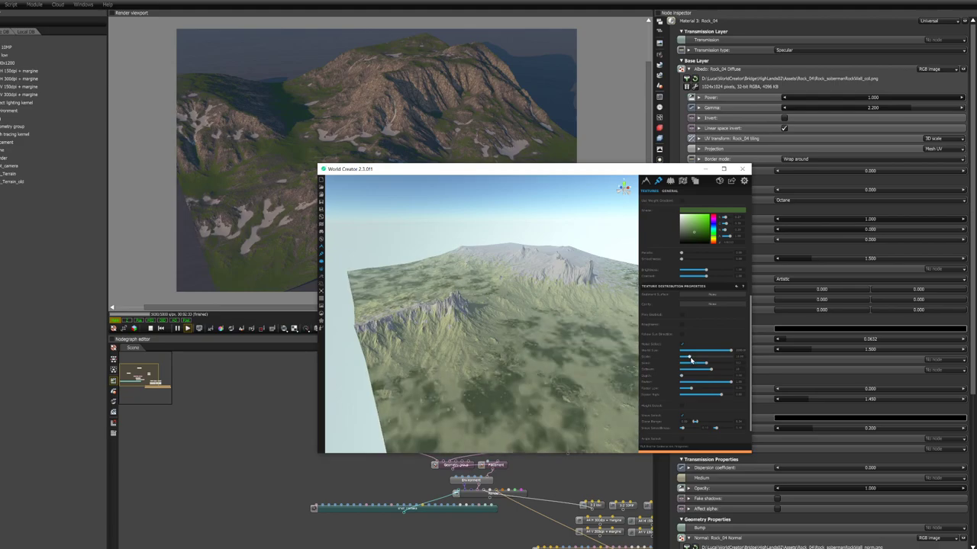
{"action": "mouse_move", "coordinate": [714, 369]}
{"action": "left_mouse_down"}
{"action": "mouse_move", "coordinate": [729, 370]}
{"action": "mouse_move", "coordinate": [710, 370]}
{"action": "mouse_move", "coordinate": [708, 384]}
{"action": "left_mouse_up"}
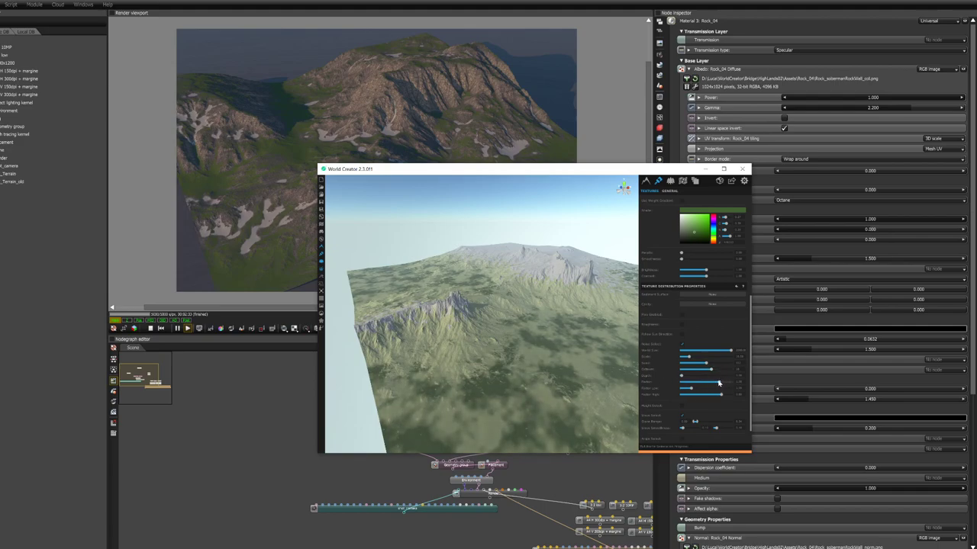
{"action": "middle_click_drag", "start_coordinate": [627, 380], "coordinate": [542, 306]}
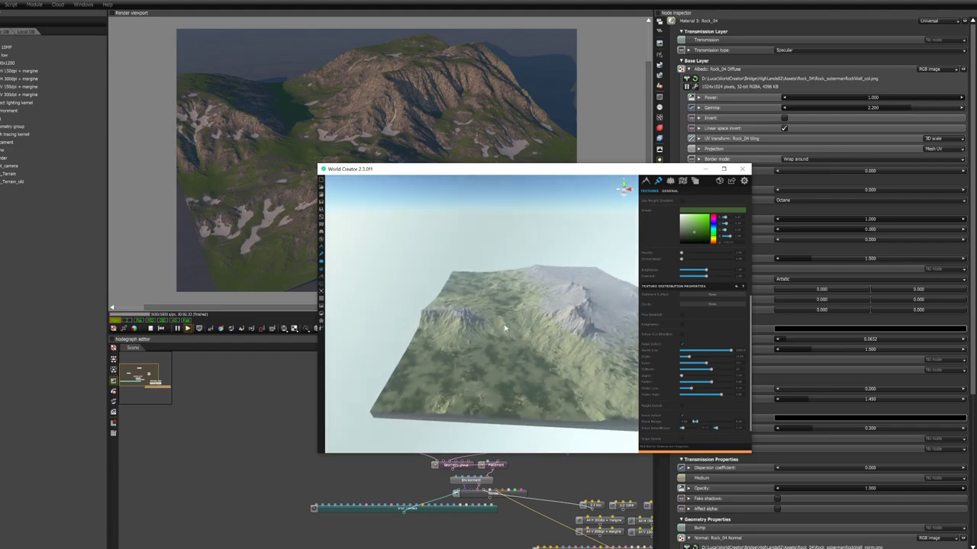
{"action": "middle_click_drag", "start_coordinate": [480, 357], "coordinate": [416, 277]}
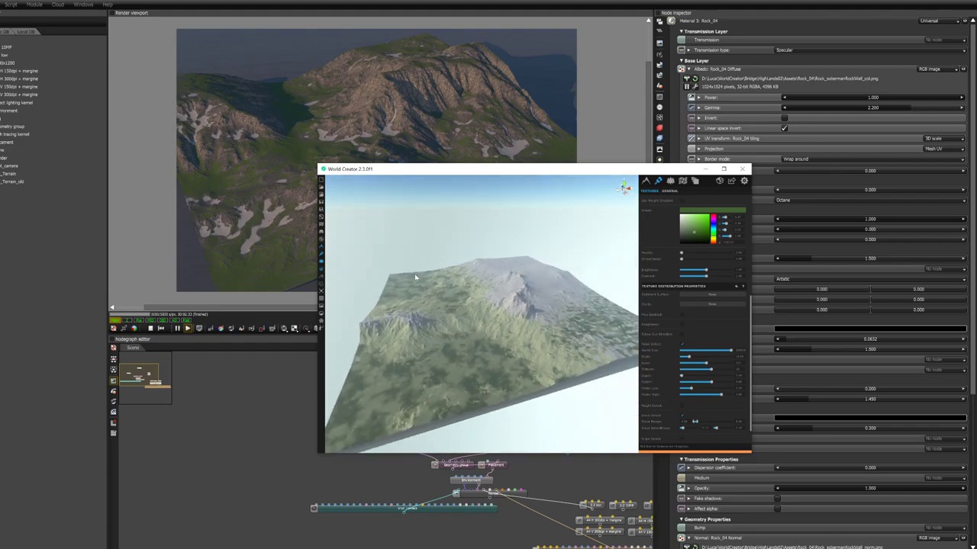
Save the terrain project in the non-archive project format under the name oct
{"action": "left_click", "coordinate": [322, 194]}
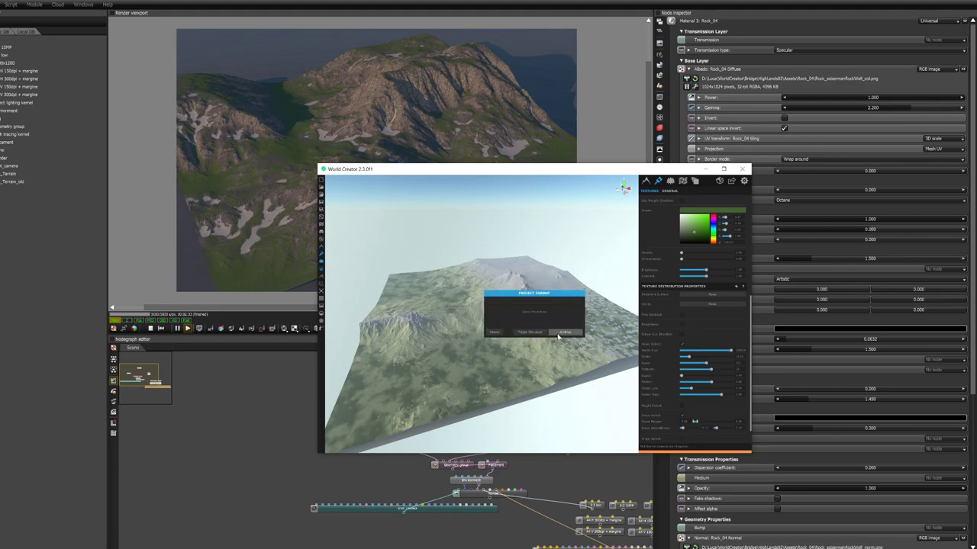
{"action": "left_click", "coordinate": [525, 334]}
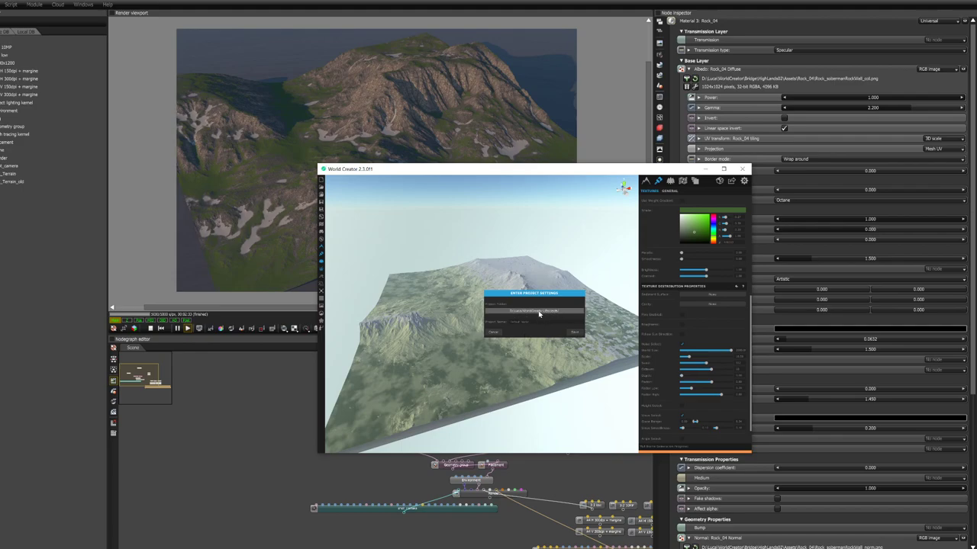
{"action": "left_click_drag", "start_coordinate": [535, 324], "coordinate": [500, 325]}
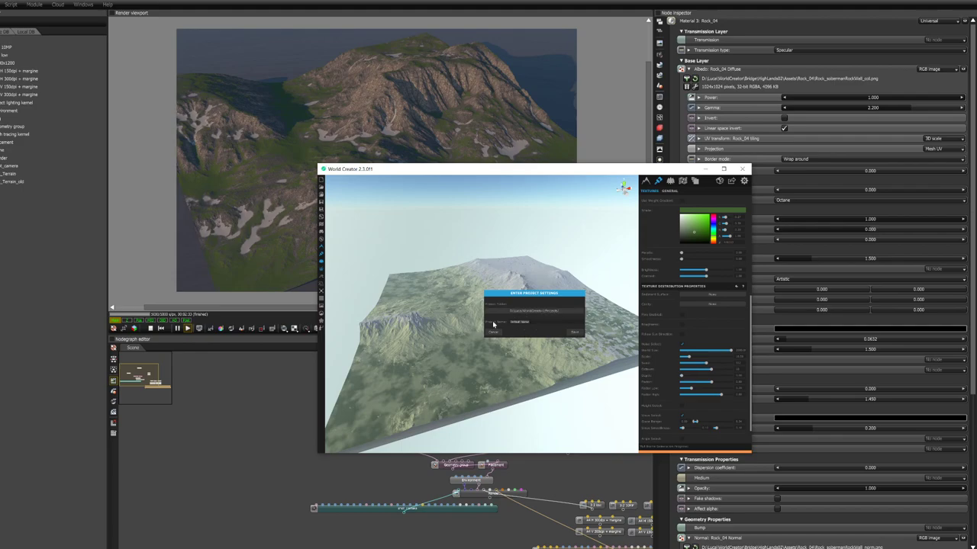
{"action": "type", "text": "oct"}
{"action": "left_click", "coordinate": [575, 332]}
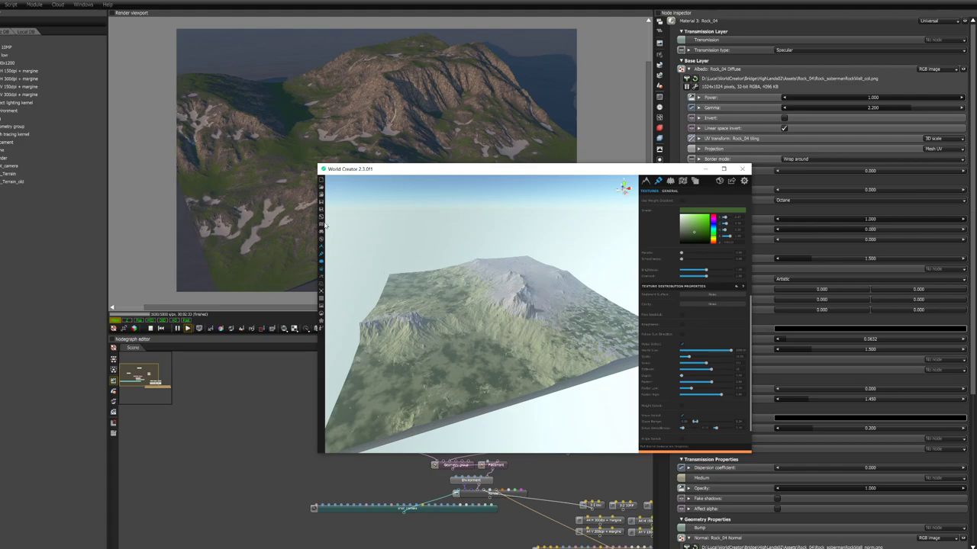
Export the new terrain through Bridge and switch to Octane's scene graph
{"action": "left_click", "coordinate": [321, 218]}
{"action": "left_click", "coordinate": [282, 392]}
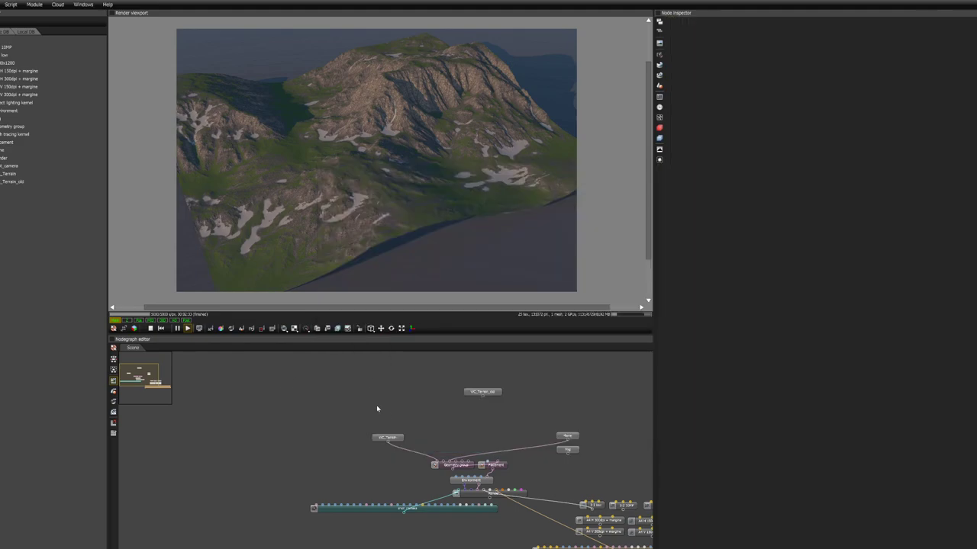
Move the WC_Terrain node below WC_Terrain_old and disconnect it from the geometry group
{"action": "left_click", "coordinate": [400, 442]}
{"action": "left_click_drag", "start_coordinate": [401, 443], "coordinate": [490, 417]}
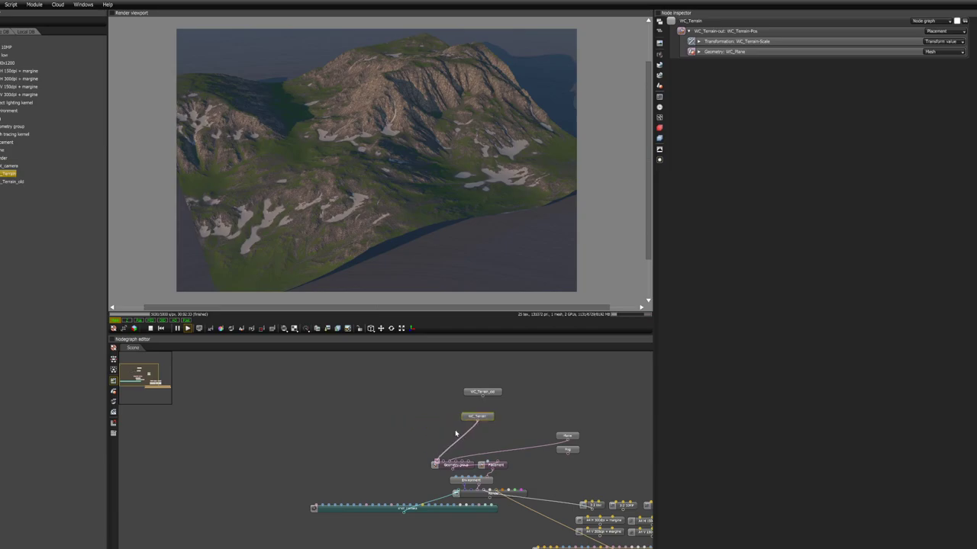
{"action": "left_click_drag", "start_coordinate": [436, 461], "coordinate": [381, 427]}
{"action": "left_click", "coordinate": [380, 425]}
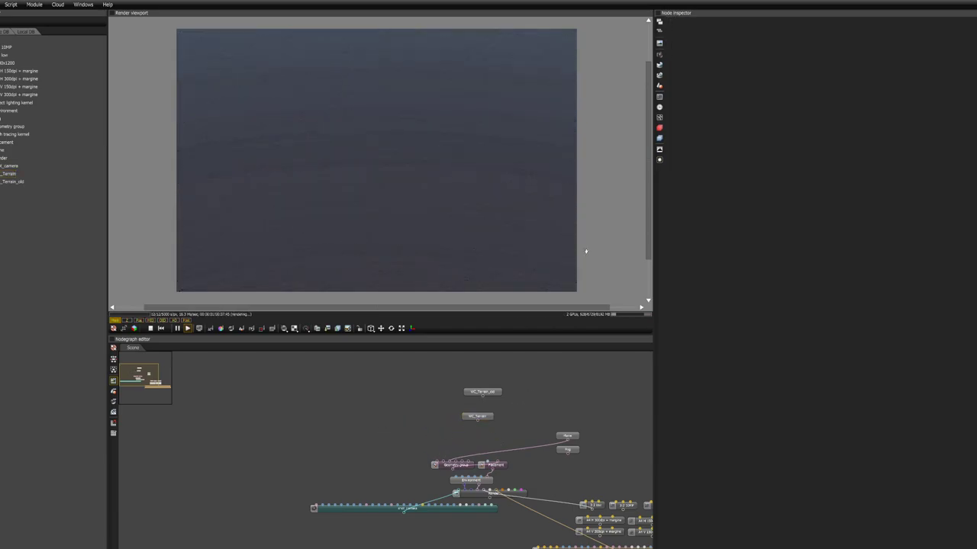
Rename the disconnected WC_Terrain node as WC_Terrain_old2
{"action": "left_click", "coordinate": [489, 416]}
{"action": "left_click", "coordinate": [704, 21]}
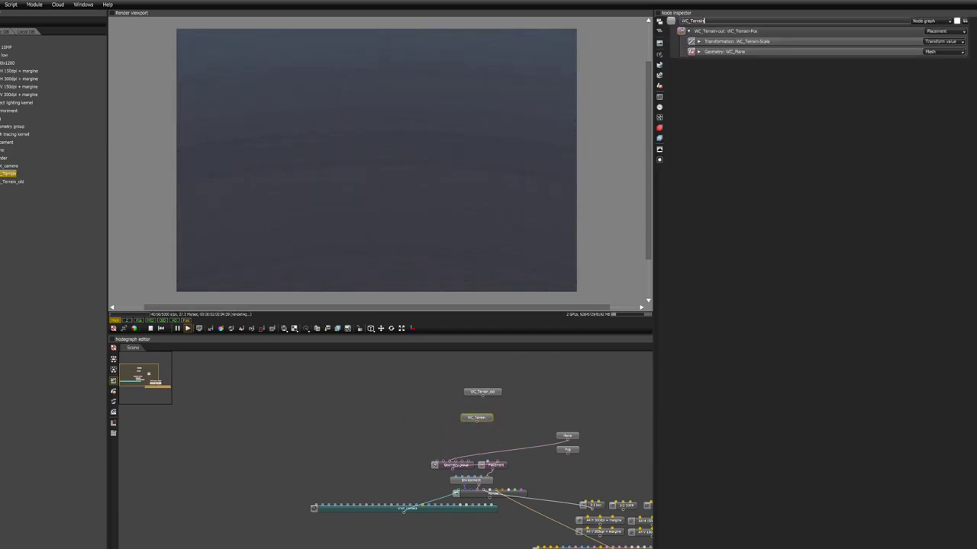
{"action": "type", "text": "_old2"}
{"action": "key", "text": "Return"}
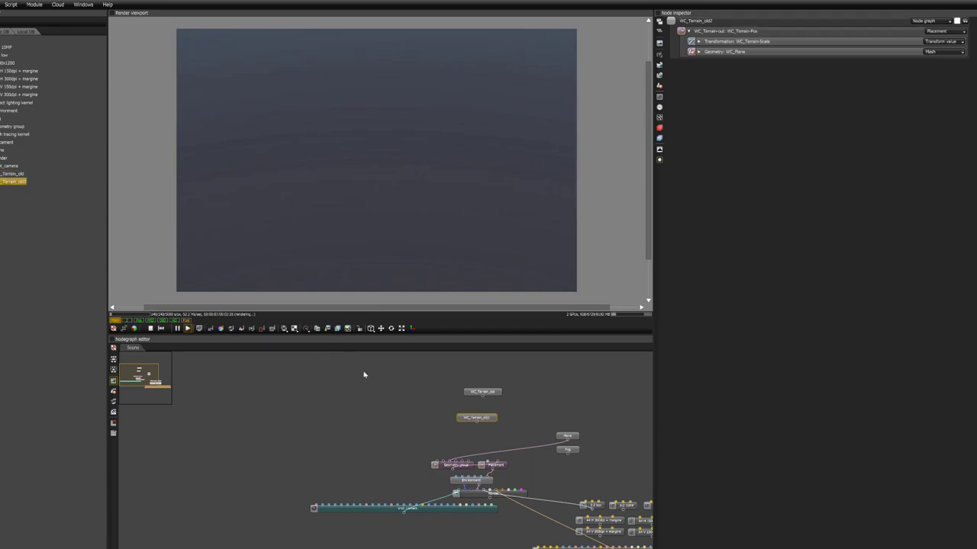
Import bridge.xml from the testProject folder with the terrain script and connect the new WC_Terrain node to the geometry group
{"action": "left_click", "coordinate": [416, 412]}
{"action": "key", "text": "alt+w"}
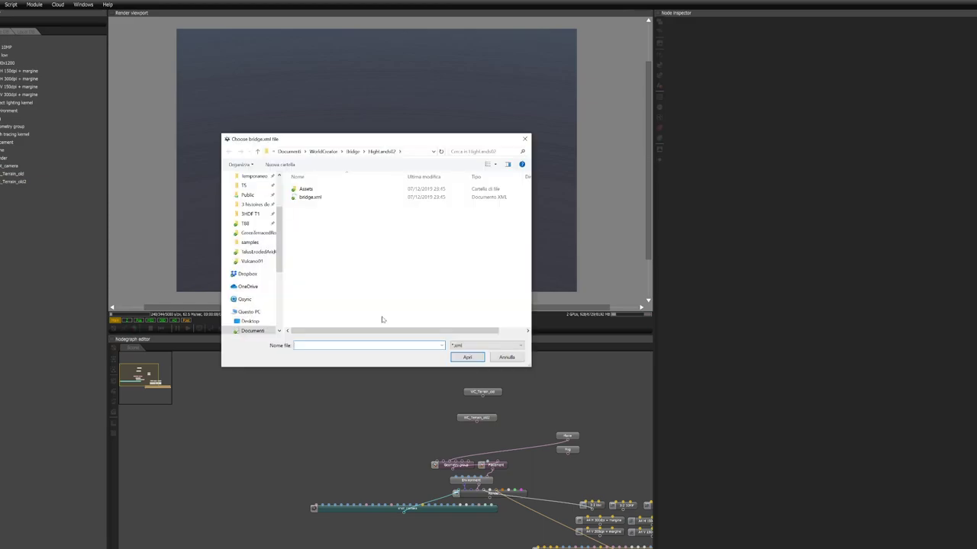
{"action": "left_click", "coordinate": [354, 152]}
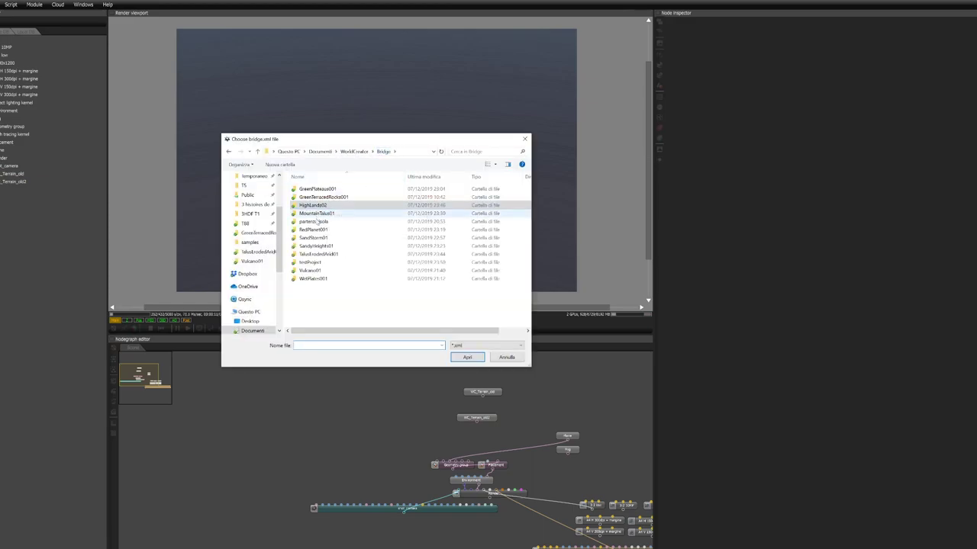
{"action": "double_click", "coordinate": [310, 262]}
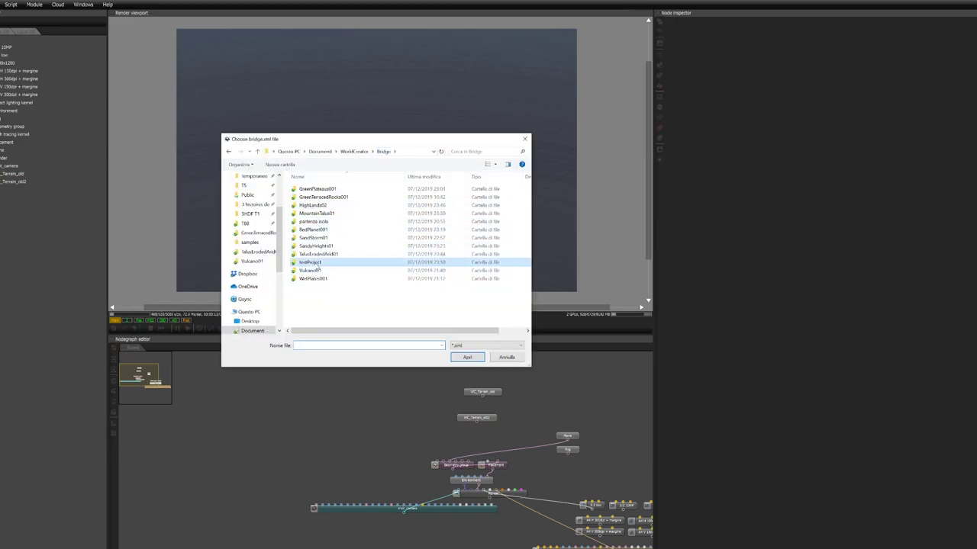
{"action": "double_click", "coordinate": [310, 198]}
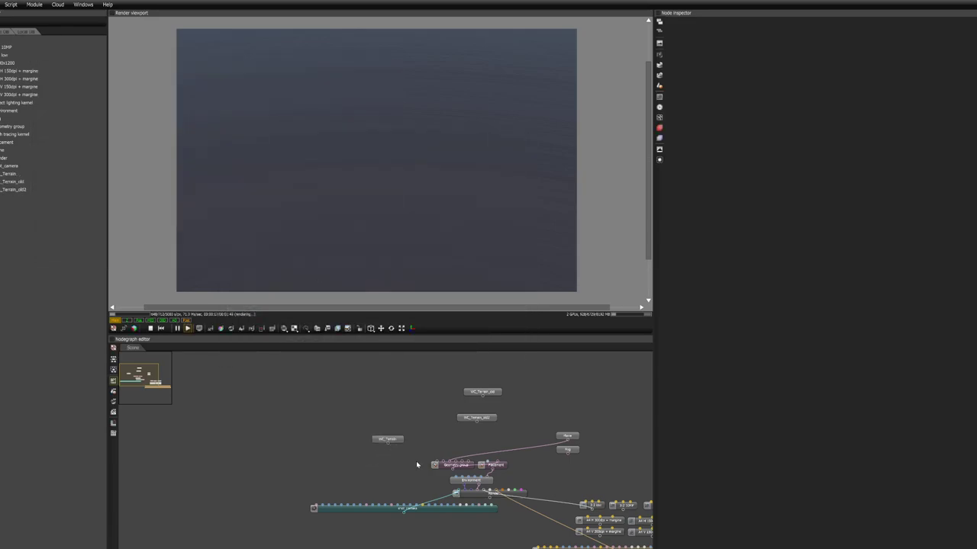
{"action": "left_click_drag", "start_coordinate": [389, 447], "coordinate": [437, 467]}
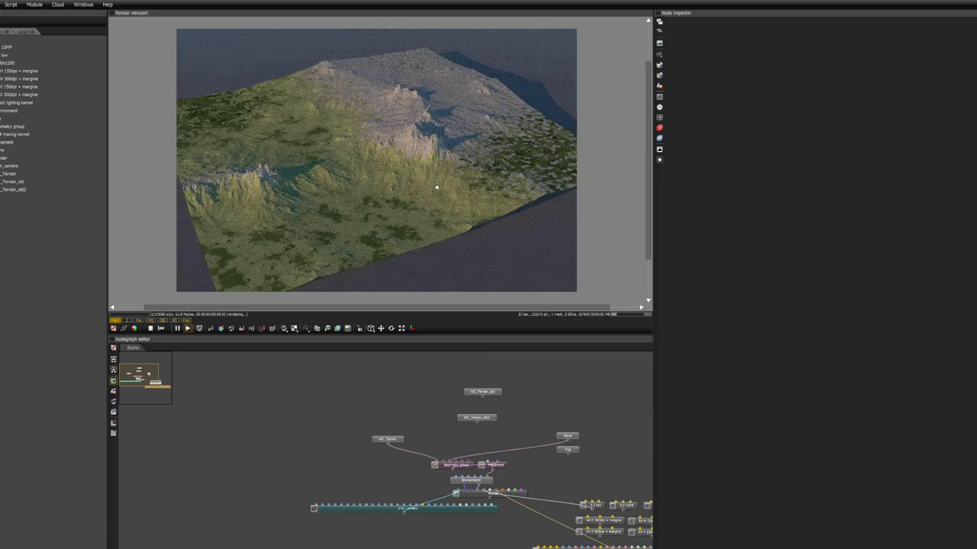
{"action": "left_click_drag", "start_coordinate": [457, 196], "coordinate": [382, 224]}
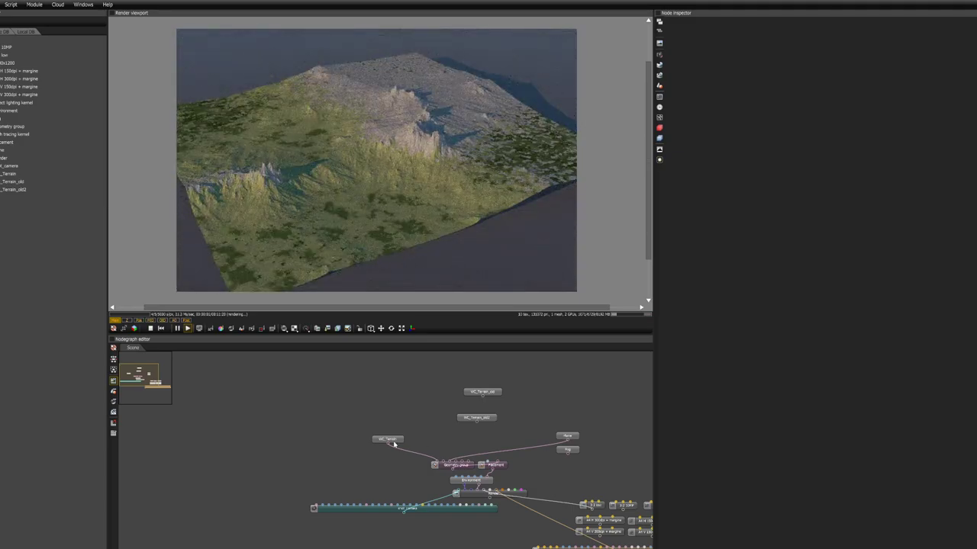
Open the WC_Terrain node graph and examine the first grass material, Grass_02, and its texture connections
{"action": "double_click", "coordinate": [394, 443]}
{"action": "left_click_drag", "start_coordinate": [310, 432], "coordinate": [516, 469]}
{"action": "scroll", "coordinate": [515, 471], "scroll_direction": "down", "scroll_amount": 4}
{"action": "left_click", "coordinate": [379, 432]}
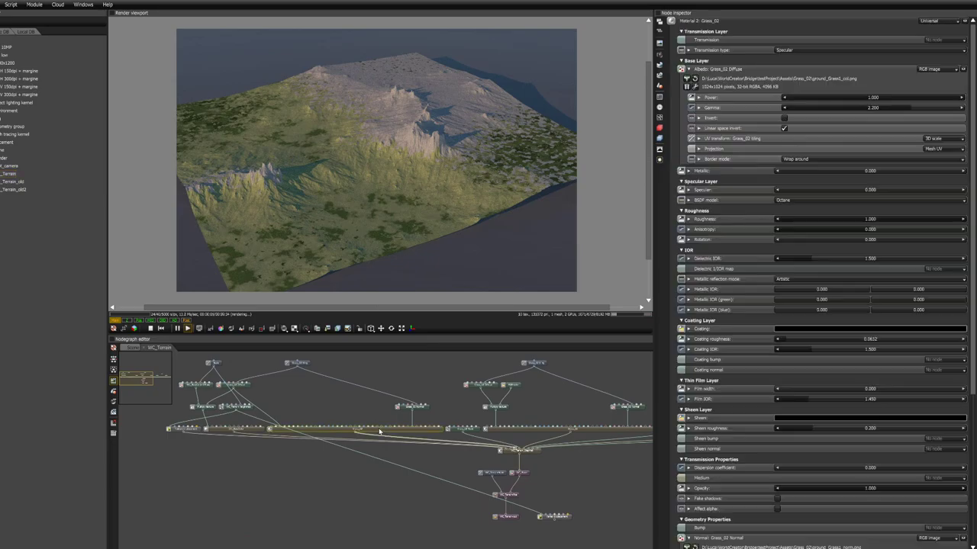
{"action": "scroll", "coordinate": [388, 447], "scroll_direction": "up", "scroll_amount": 3}
{"action": "left_click_drag", "start_coordinate": [437, 427], "coordinate": [477, 445]}
{"action": "scroll", "coordinate": [332, 416], "scroll_direction": "down", "scroll_amount": 2}
{"action": "middle_click_drag", "start_coordinate": [333, 416], "coordinate": [360, 451]}
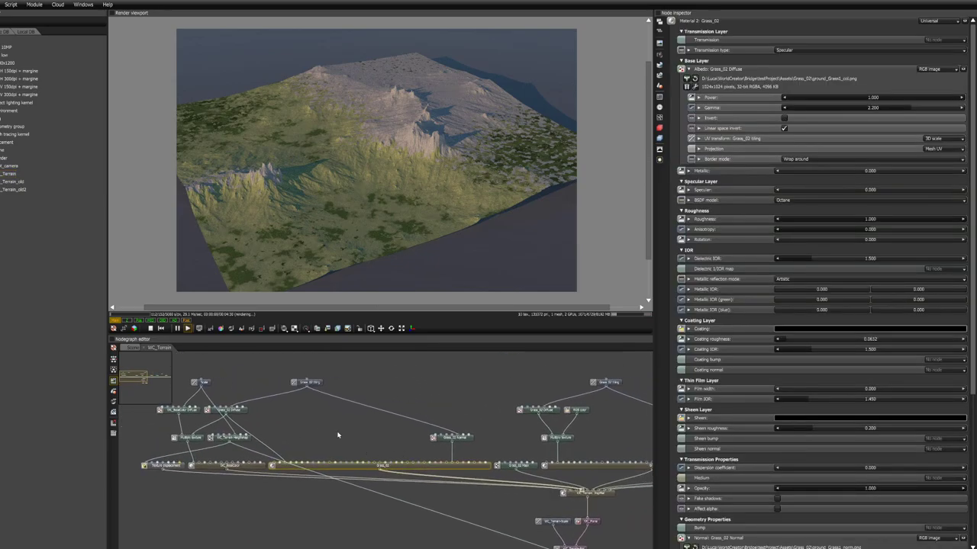
Inspect the Grass_02 diffuse image and the RGB color node that tints the second grass material
{"action": "left_click", "coordinate": [246, 414]}
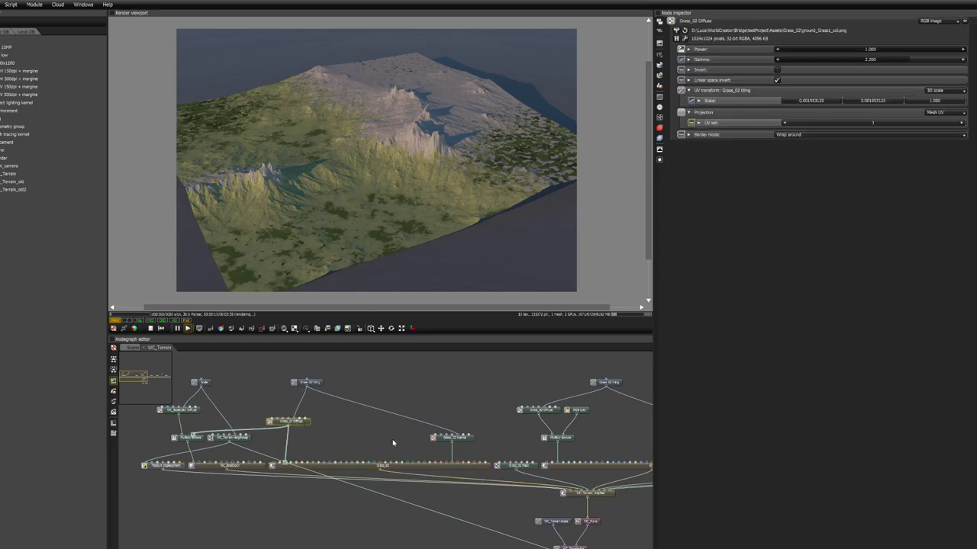
{"action": "scroll", "coordinate": [172, 445], "scroll_direction": "up", "scroll_amount": 2}
{"action": "left_click_drag", "start_coordinate": [172, 446], "coordinate": [133, 446]}
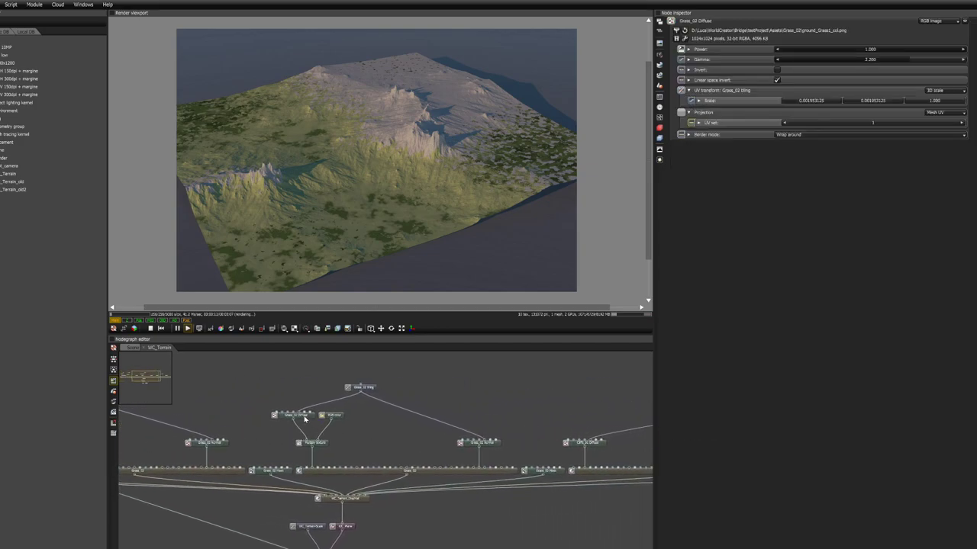
{"action": "left_click", "coordinate": [340, 419]}
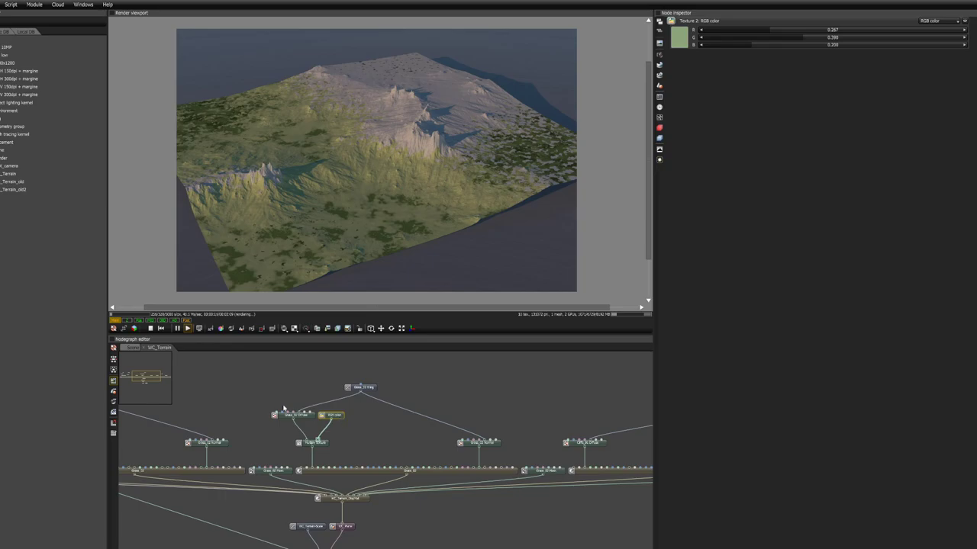
Compare the Octane render's grass and cliff colours with the terrain in World Creator, viewing it from several angles
{"action": "key", "text": "alt+Tab"}
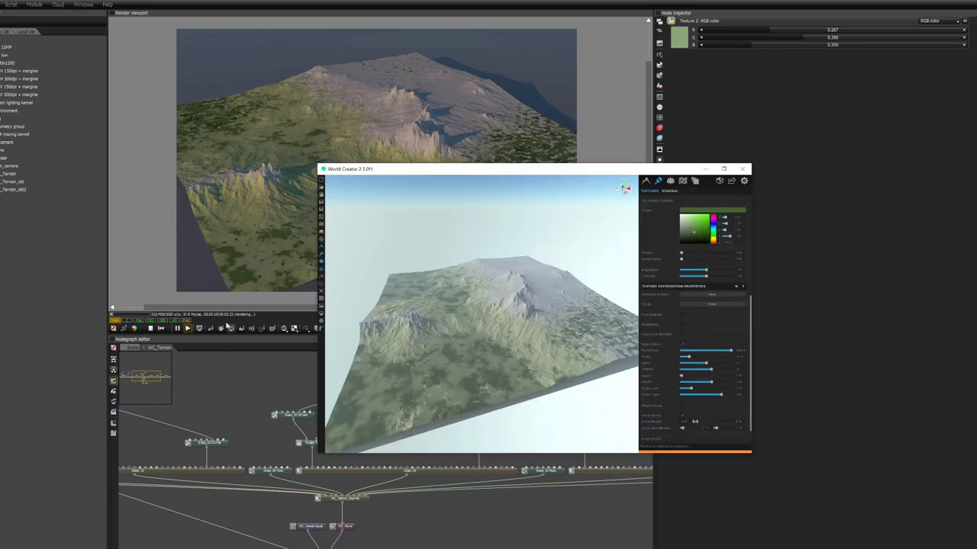
{"action": "key", "text": "alt+Tab"}
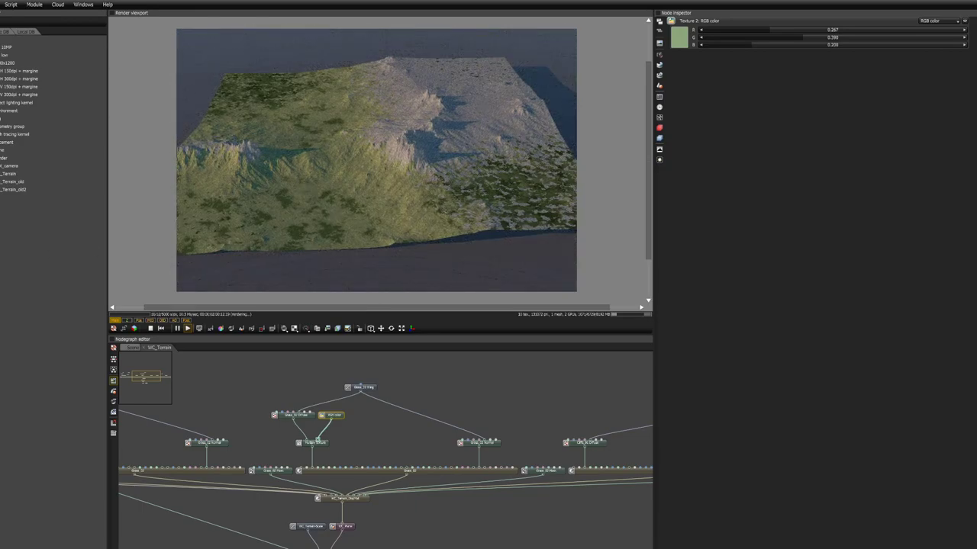
{"action": "key", "text": "alt+Tab"}
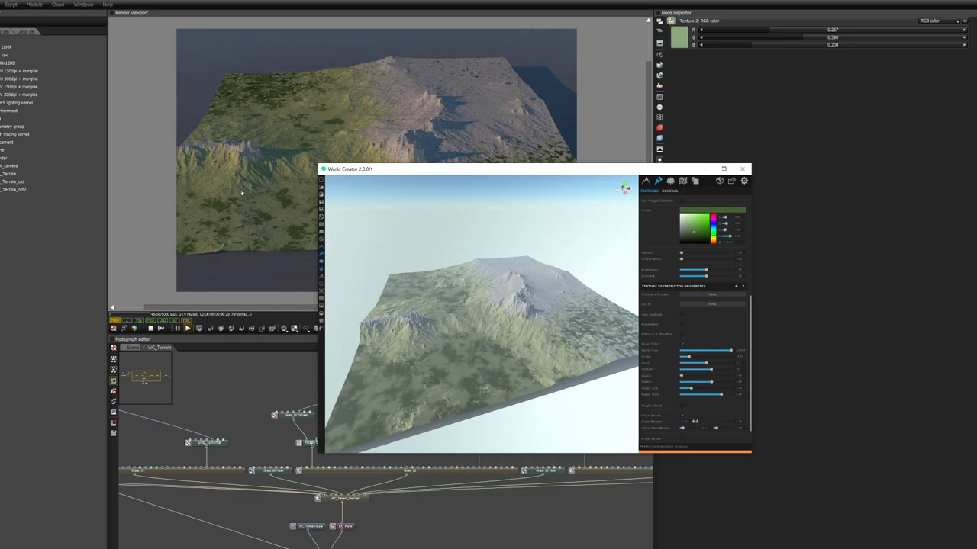
{"action": "key", "text": "alt+Tab"}
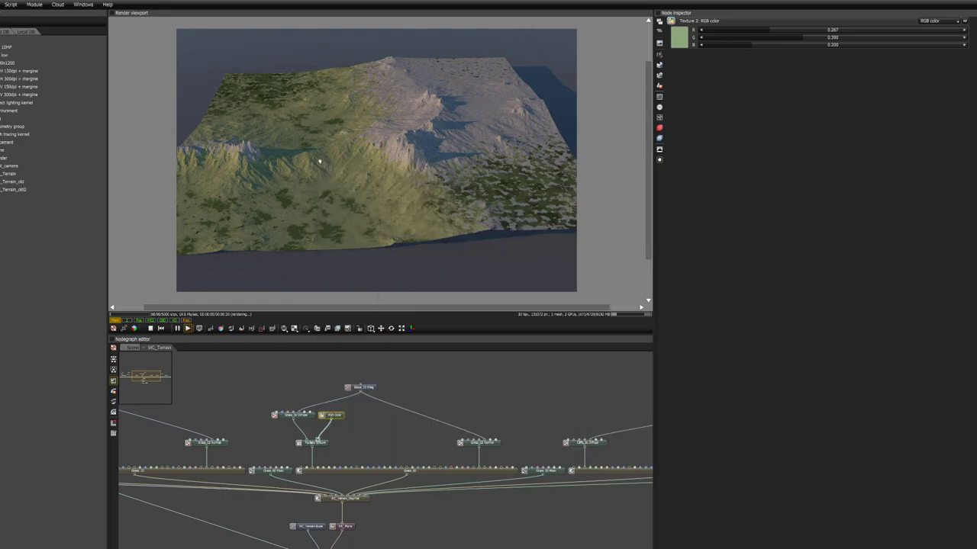
{"action": "left_click_drag", "start_coordinate": [409, 179], "coordinate": [438, 193]}
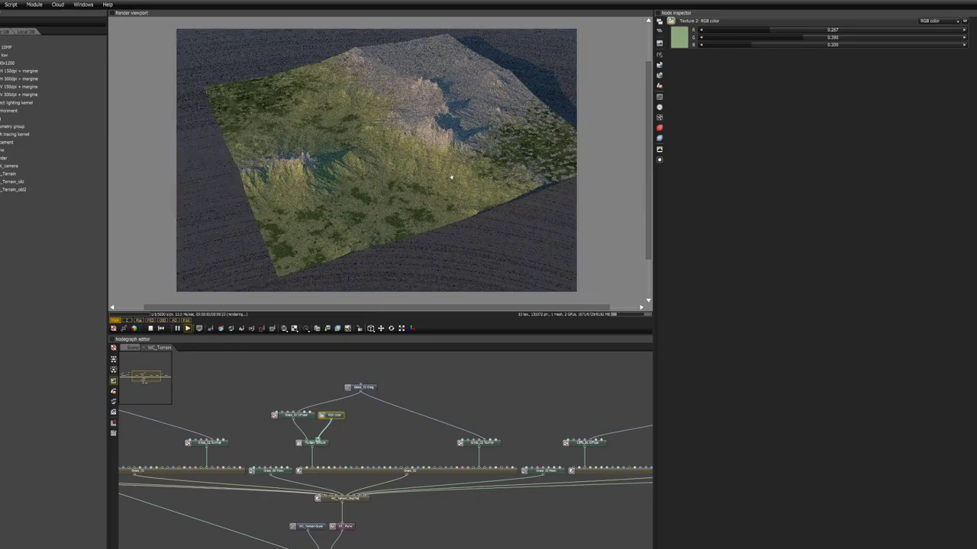
{"action": "scroll", "coordinate": [453, 164], "scroll_direction": "down", "scroll_amount": 1}
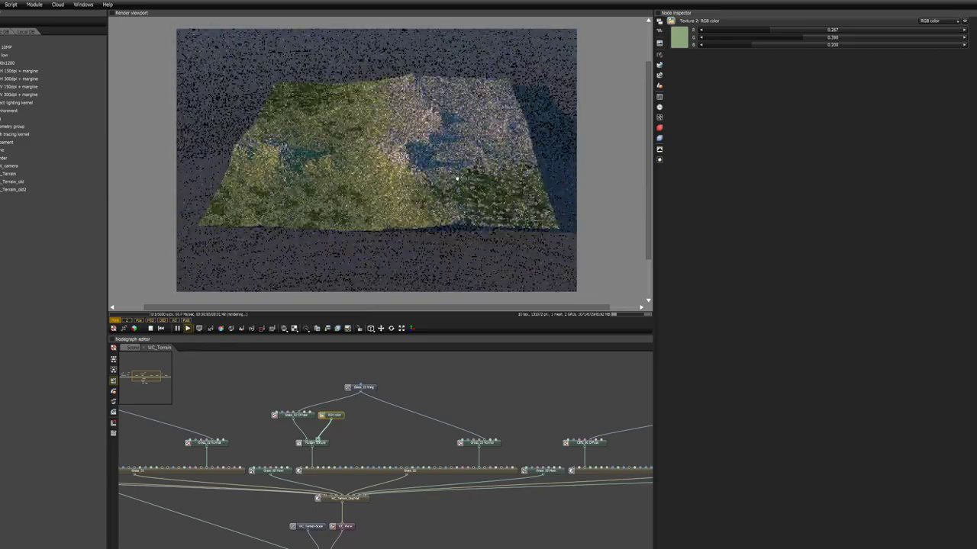
Raise the tinted Grass_02 material node in the graph and move the vertex displacement node beside WC_TerrainScale
{"action": "left_click_drag", "start_coordinate": [439, 403], "coordinate": [322, 411]}
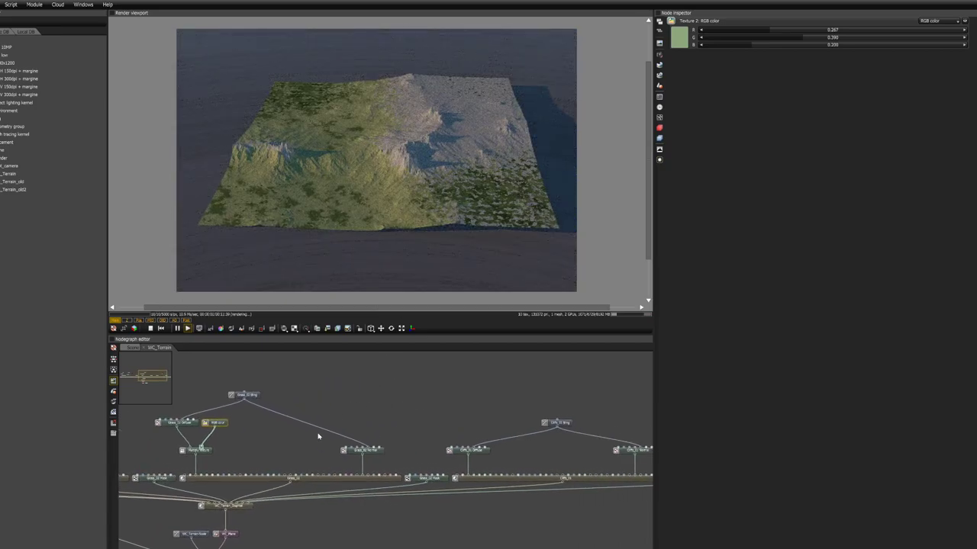
{"action": "middle_click_drag", "start_coordinate": [318, 437], "coordinate": [418, 390]}
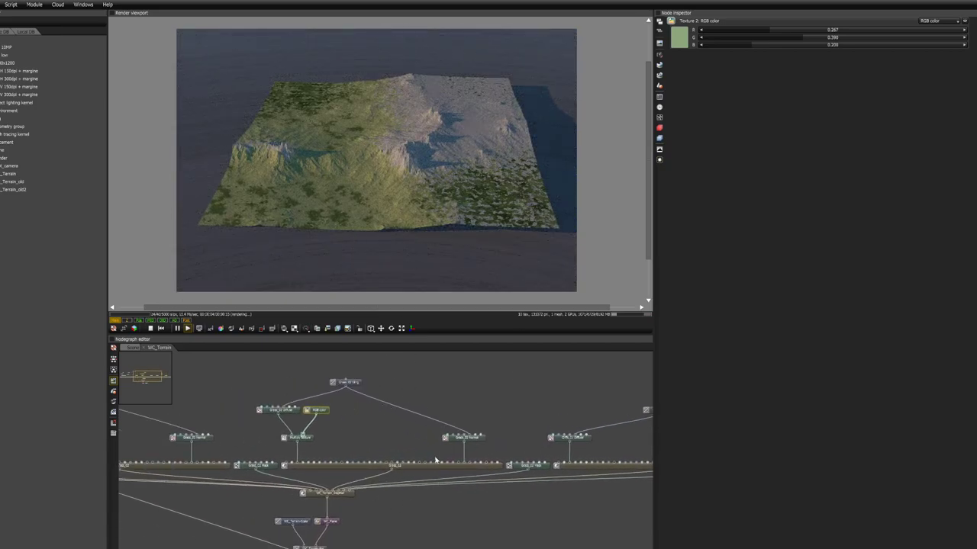
{"action": "left_click_drag", "start_coordinate": [426, 469], "coordinate": [427, 457]}
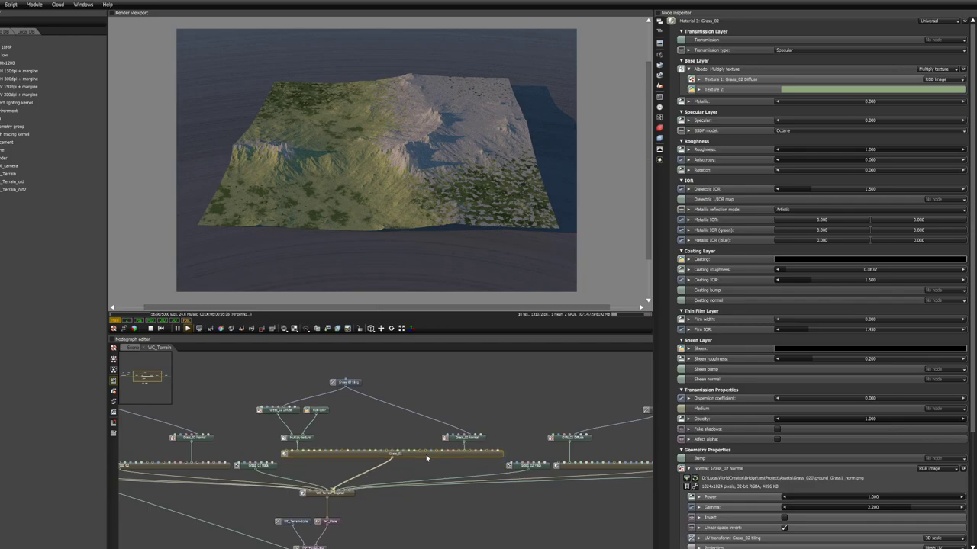
{"action": "middle_click_drag", "start_coordinate": [492, 431], "coordinate": [495, 396]}
{"action": "middle_click_drag", "start_coordinate": [462, 478], "coordinate": [481, 445]}
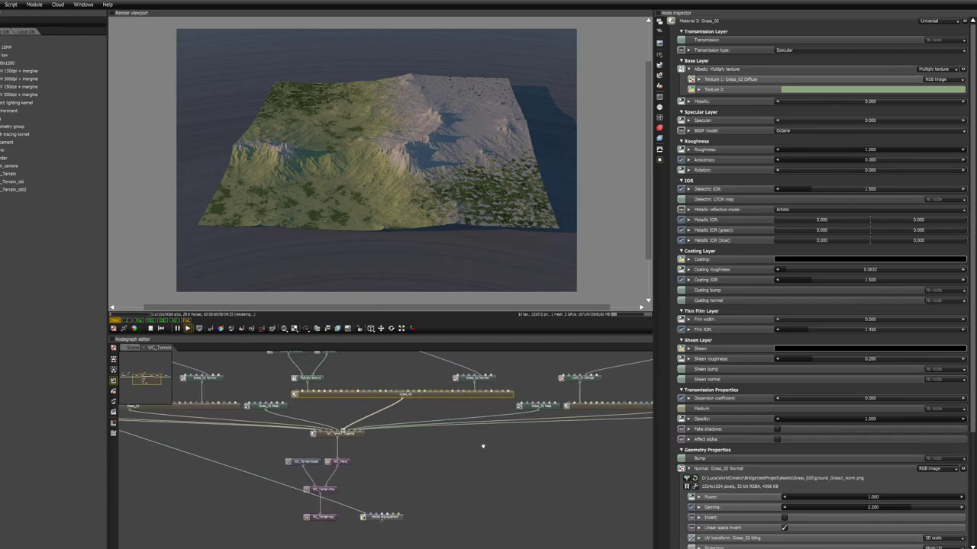
{"action": "middle_click_drag", "start_coordinate": [402, 486], "coordinate": [487, 460]}
{"action": "left_click_drag", "start_coordinate": [488, 494], "coordinate": [372, 434]}
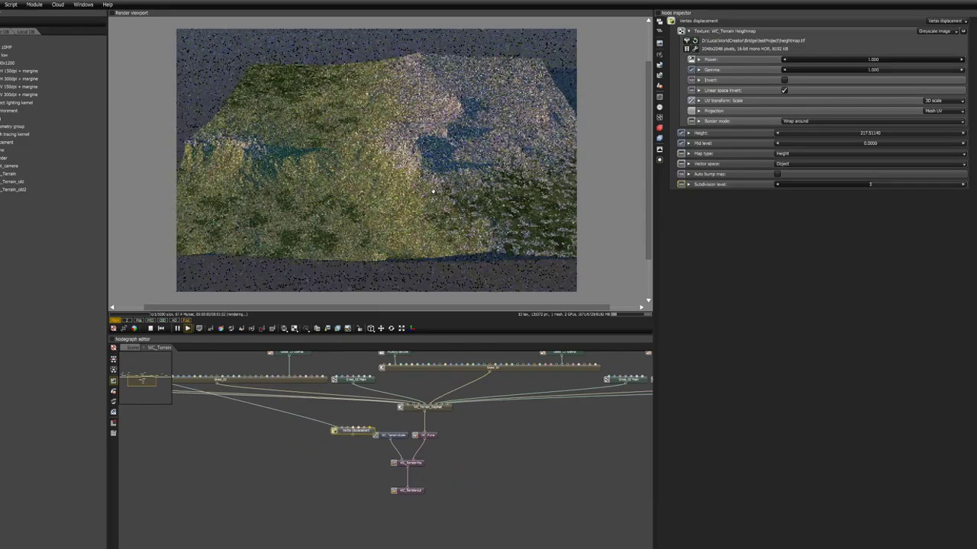
Connect the vertex displacement node to the terrain's combined material node
{"action": "scroll", "coordinate": [433, 190], "scroll_direction": "up", "scroll_amount": 3}
{"action": "left_click_drag", "start_coordinate": [432, 191], "coordinate": [484, 185]}
{"action": "scroll", "coordinate": [394, 198], "scroll_direction": "up", "scroll_amount": 2}
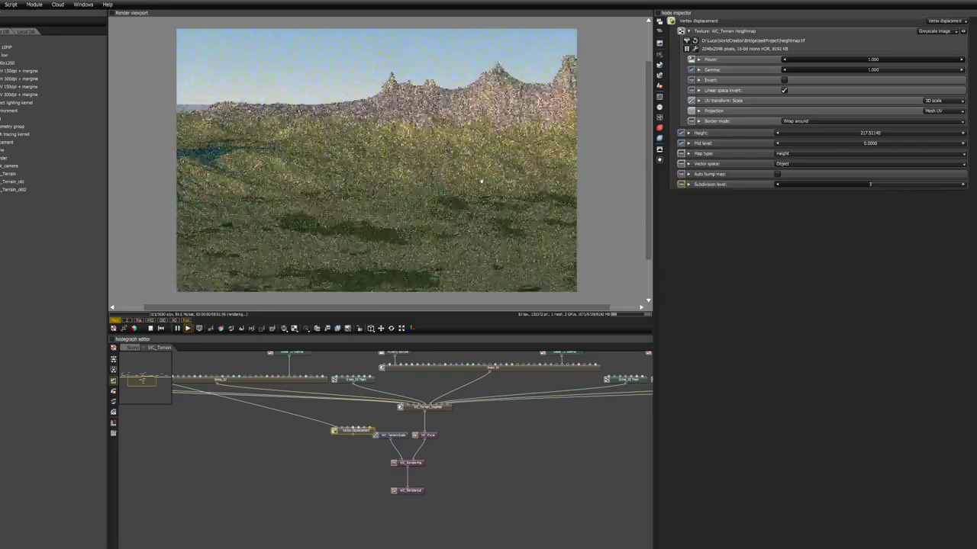
{"action": "left_click_drag", "start_coordinate": [497, 180], "coordinate": [377, 122]}
{"action": "scroll", "coordinate": [377, 109], "scroll_direction": "down", "scroll_amount": 5}
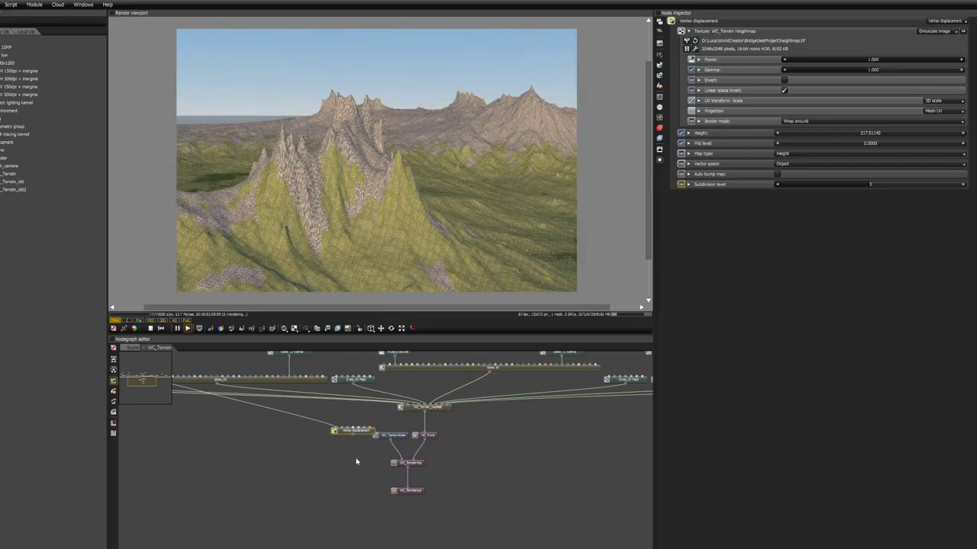
{"action": "left_click_drag", "start_coordinate": [358, 436], "coordinate": [406, 406]}
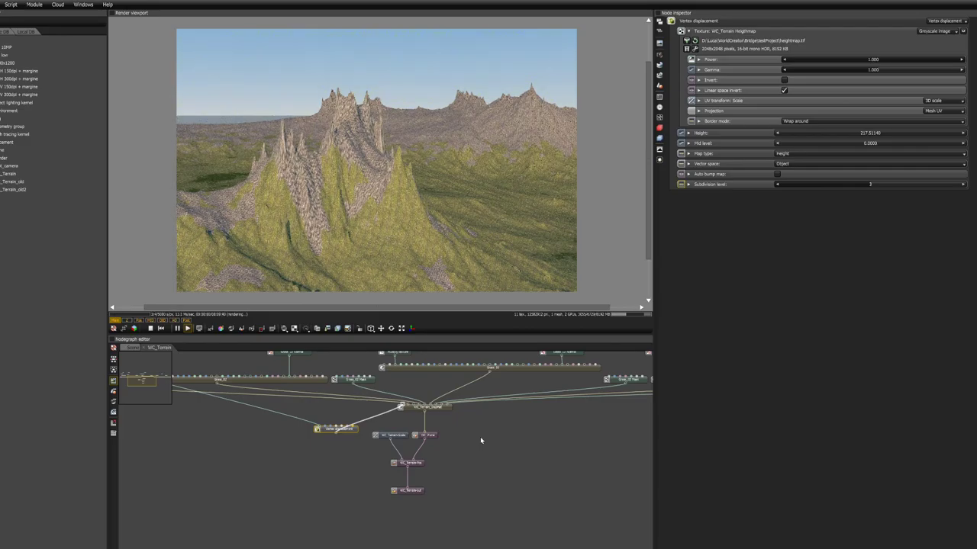
Toggle the auto bump map of the vertex displacement and compare the terrain's surface detail from afar and close up
{"action": "left_click_drag", "start_coordinate": [423, 166], "coordinate": [430, 213]}
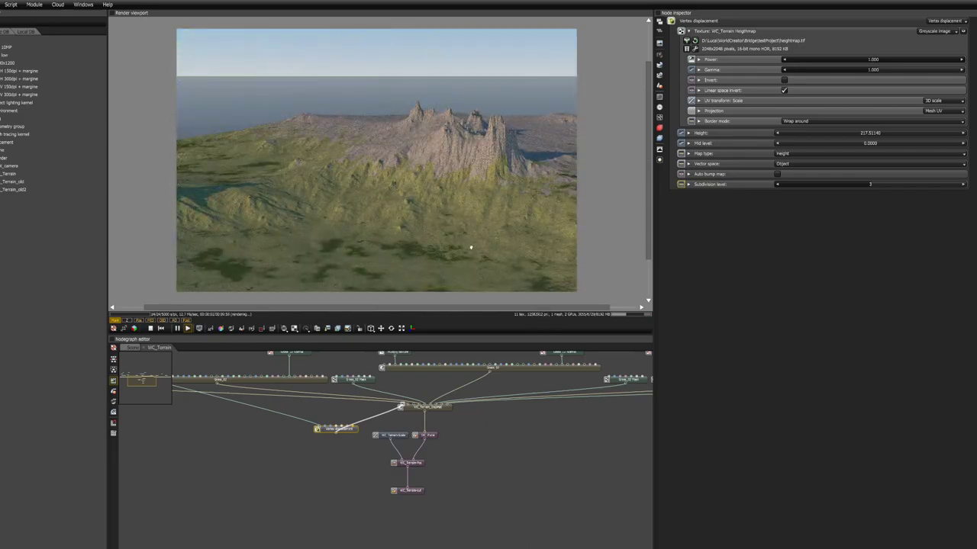
{"action": "left_click_drag", "start_coordinate": [473, 246], "coordinate": [454, 245]}
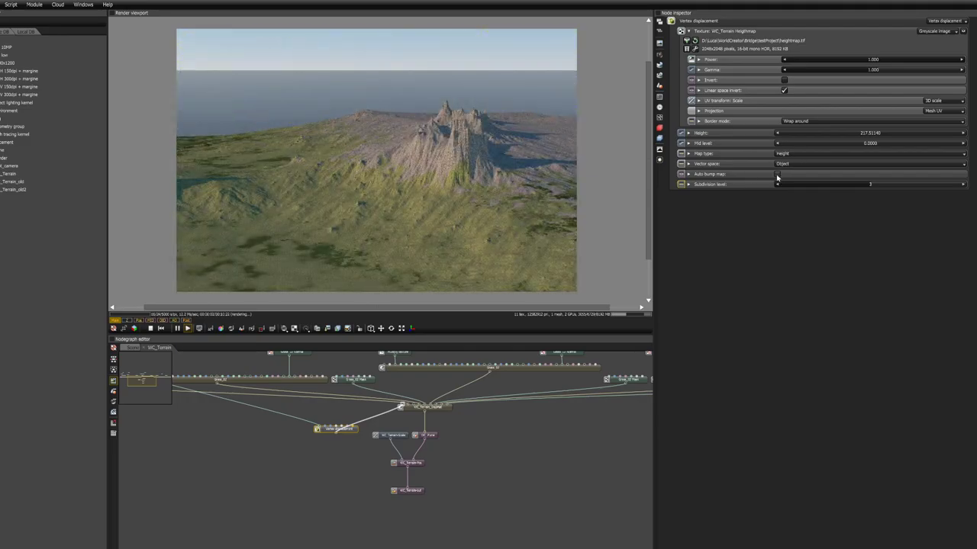
{"action": "left_click", "coordinate": [777, 175]}
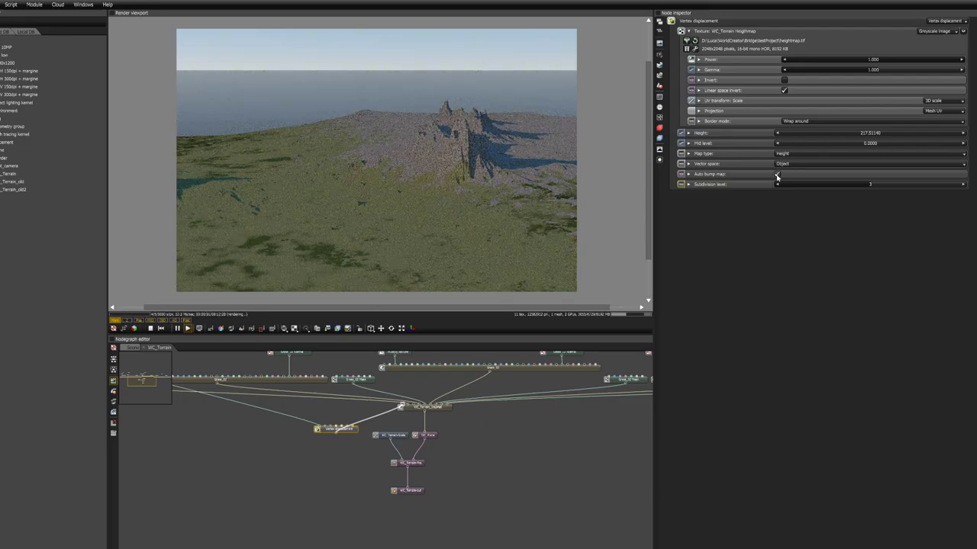
{"action": "scroll", "coordinate": [475, 217], "scroll_direction": "up", "scroll_amount": 5}
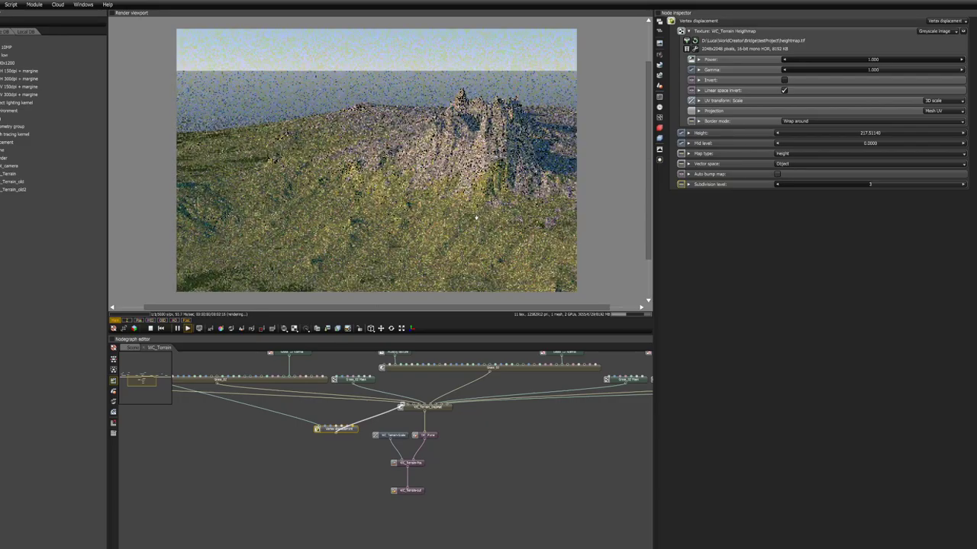
{"action": "scroll", "coordinate": [476, 217], "scroll_direction": "up", "scroll_amount": 5}
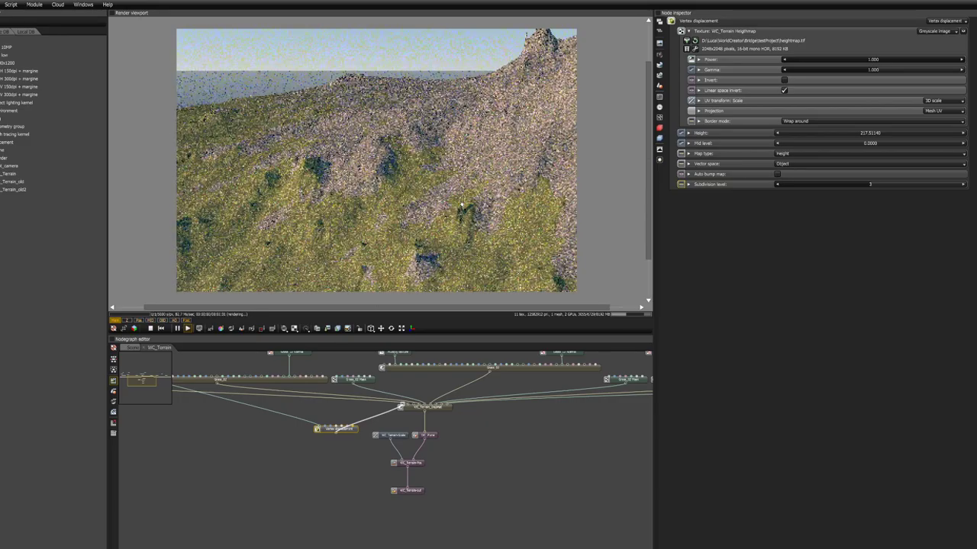
{"action": "left_click", "coordinate": [776, 175]}
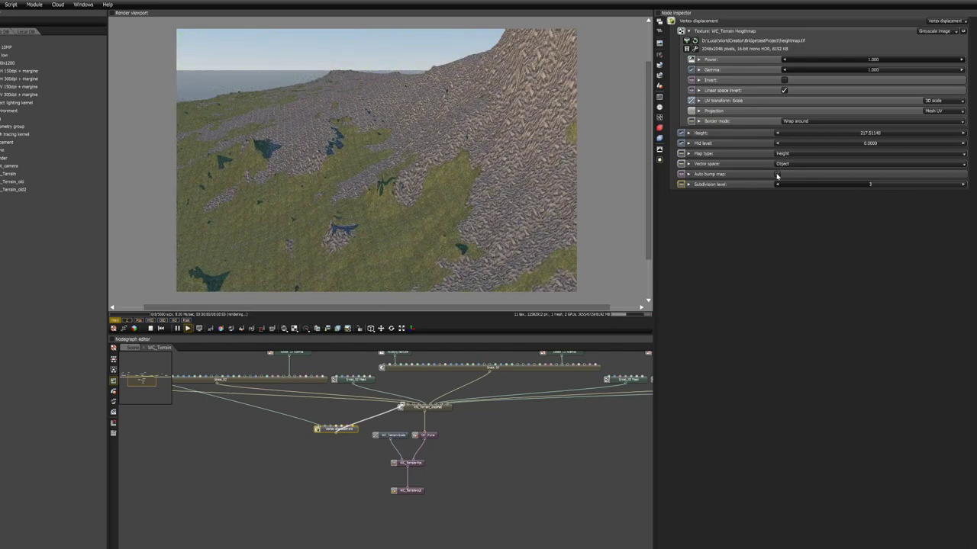
Turn off the vertex displacement's auto bump map and view the terrain's rocky slopes
{"action": "left_click", "coordinate": [779, 175]}
{"action": "left_click_drag", "start_coordinate": [454, 206], "coordinate": [419, 195]}
Scale the Cliffs_01 tiling proportionally to 0.010 in X and Y and 5.120 in Z, checking the cliffs from several angles
{"action": "left_click_drag", "start_coordinate": [454, 440], "coordinate": [451, 540]}
{"action": "middle_click_drag", "start_coordinate": [509, 440], "coordinate": [435, 421]}
{"action": "middle_click_drag", "start_coordinate": [584, 428], "coordinate": [453, 430]}
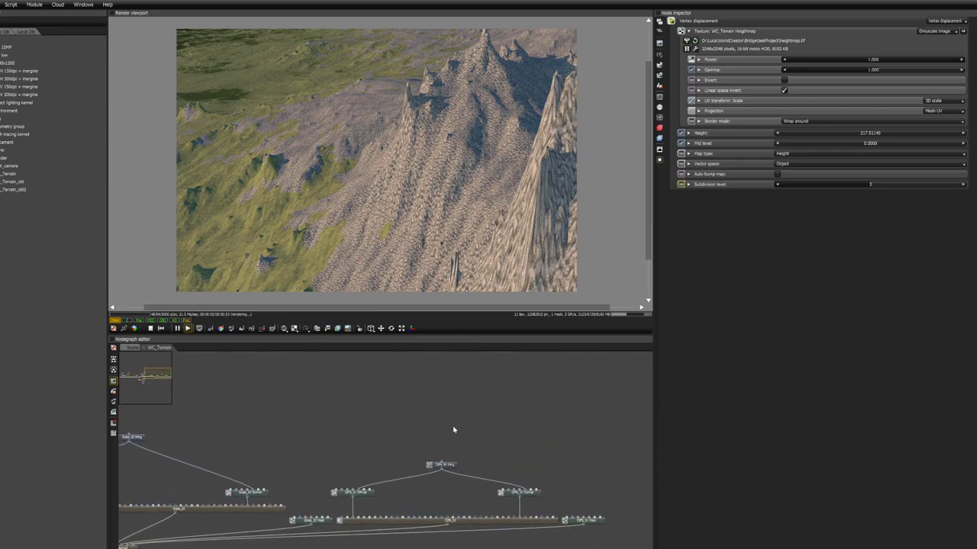
{"action": "left_click", "coordinate": [441, 464]}
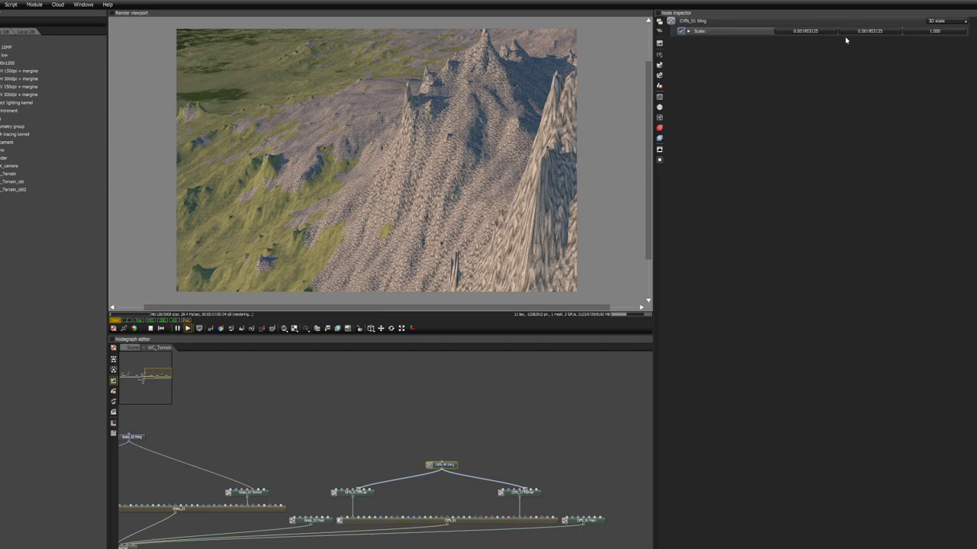
{"action": "left_click", "coordinate": [688, 31]}
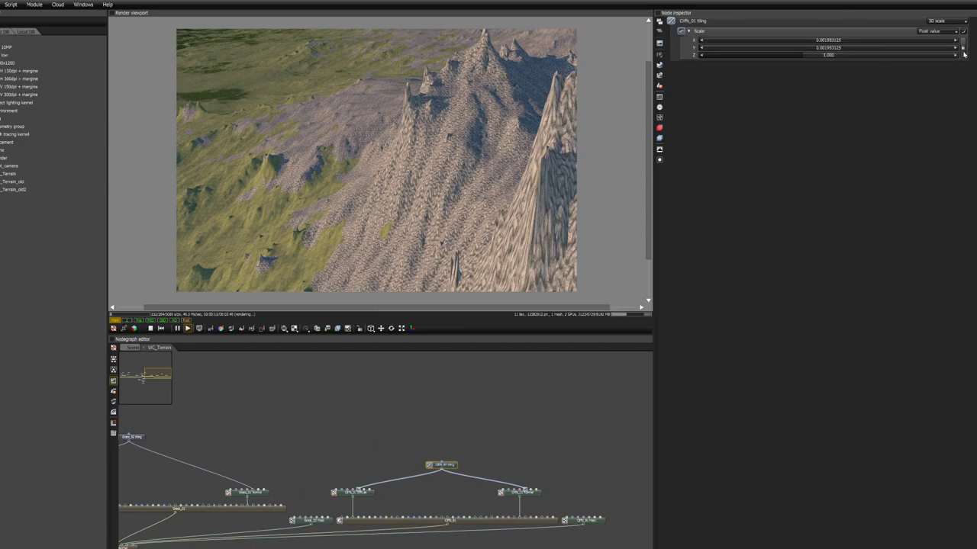
{"action": "left_click_drag", "start_coordinate": [831, 47], "coordinate": [721, 47]}
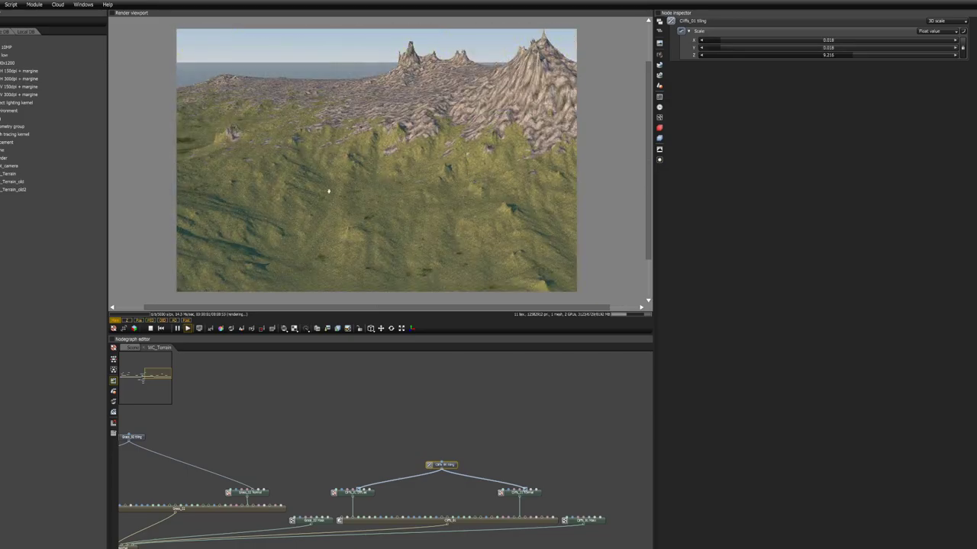
{"action": "left_click_drag", "start_coordinate": [722, 43], "coordinate": [714, 43]}
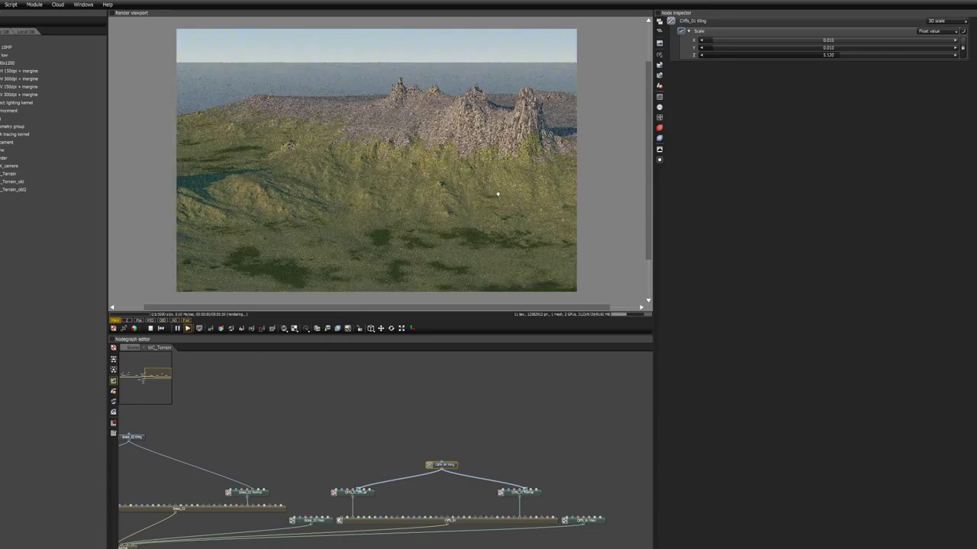
{"action": "left_click_drag", "start_coordinate": [502, 183], "coordinate": [459, 201]}
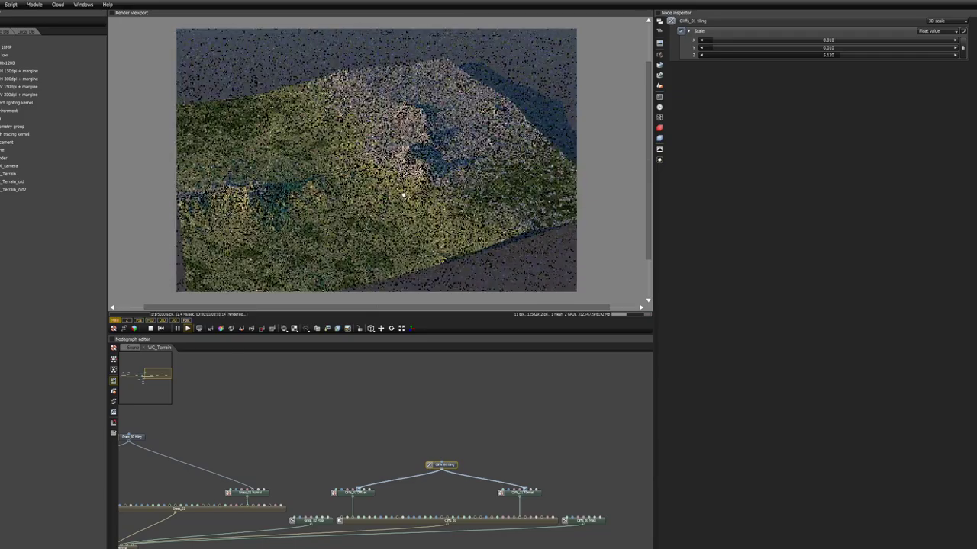
{"action": "left_click_drag", "start_coordinate": [410, 196], "coordinate": [387, 200]}
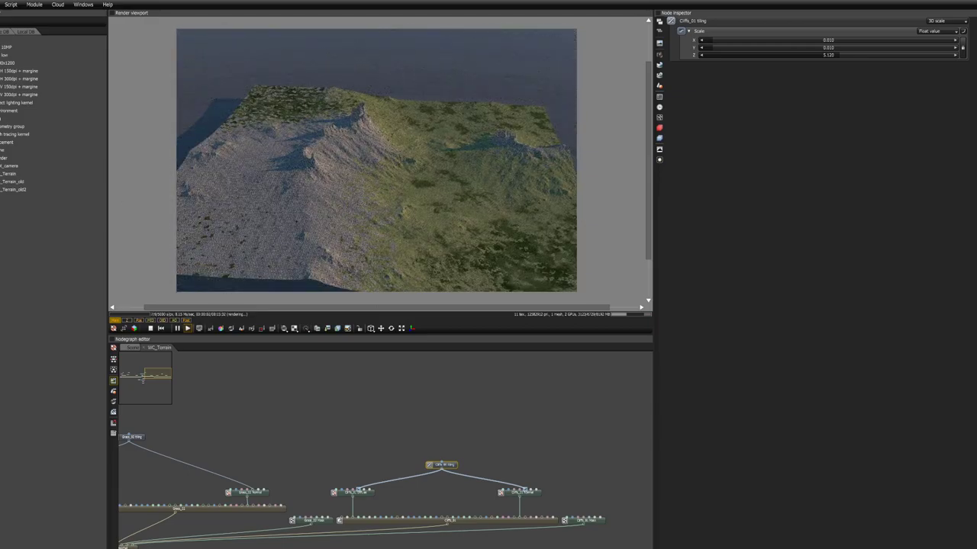
Switch to World Creator and show the terrain's object layers
{"action": "key", "text": "alt+Tab"}
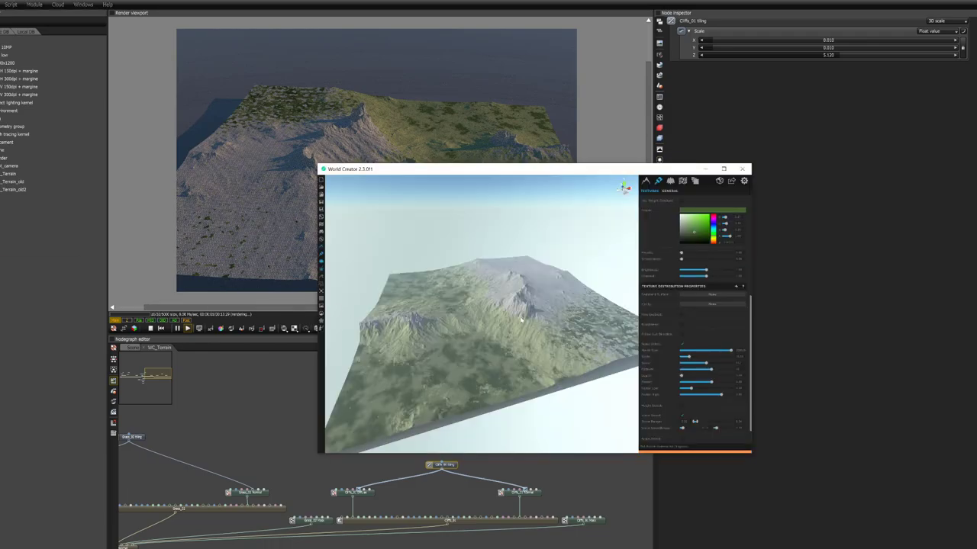
{"action": "left_click", "coordinate": [669, 180]}
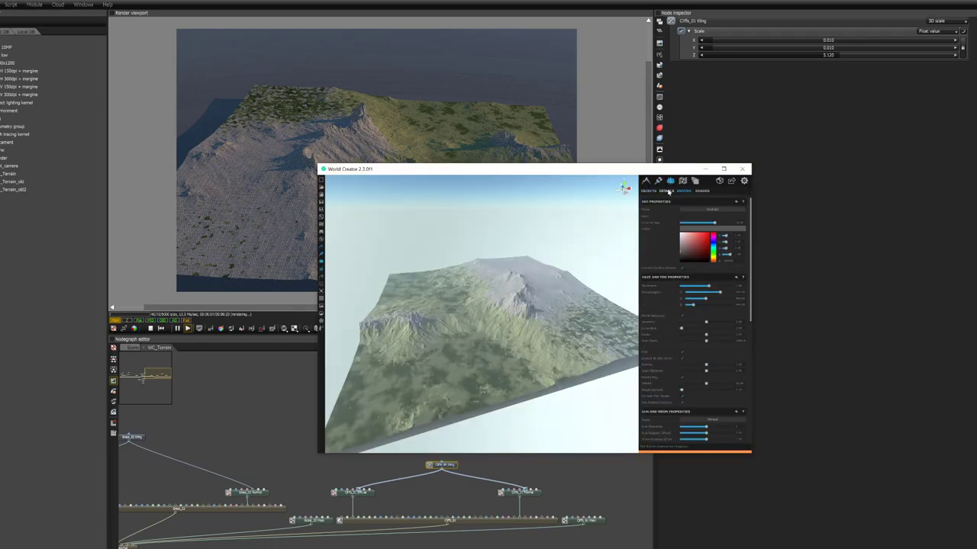
{"action": "left_click", "coordinate": [649, 191]}
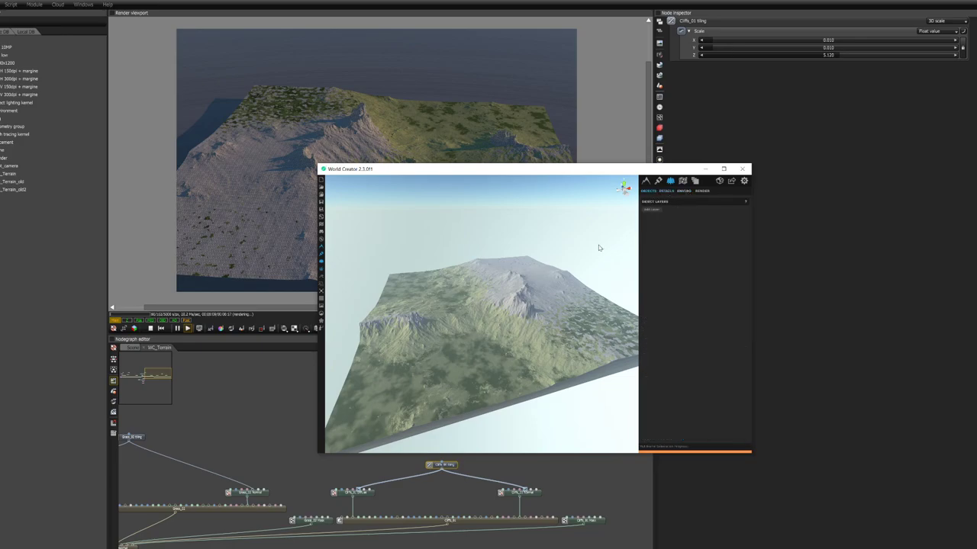
Return to Octane and orbit the rendered terrain to compare its grass and cliff areas from different sides
{"action": "left_click", "coordinate": [450, 119]}
{"action": "left_click_drag", "start_coordinate": [458, 130], "coordinate": [320, 168]}
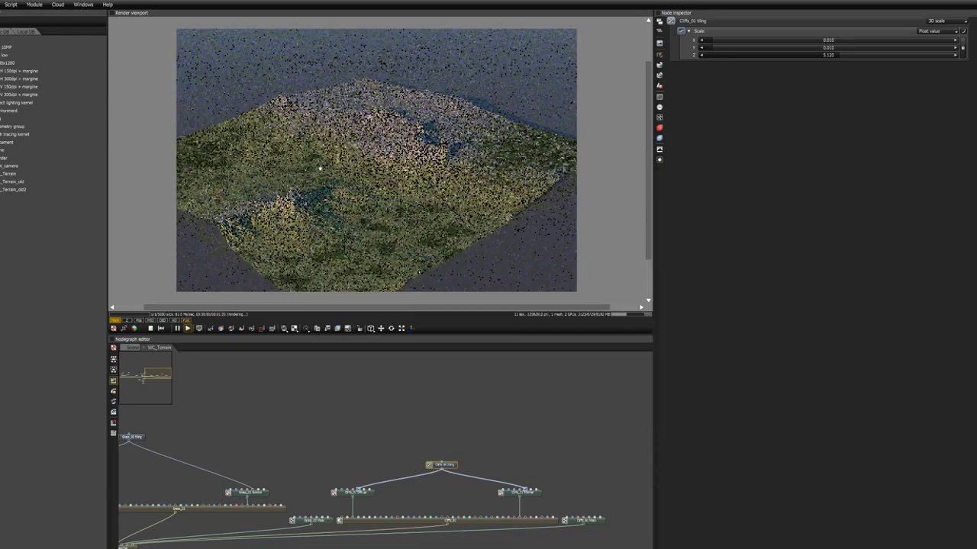
{"action": "left_click_drag", "start_coordinate": [442, 200], "coordinate": [389, 212]}
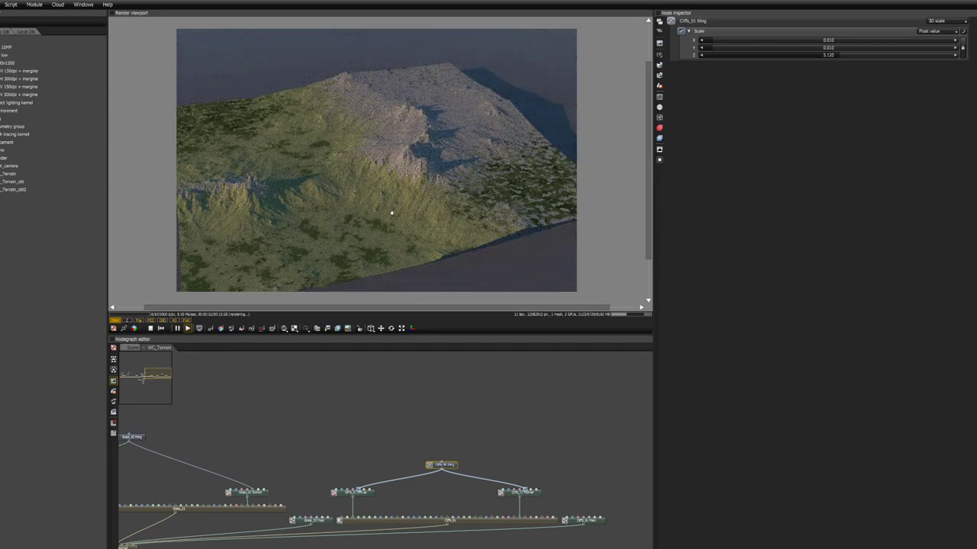